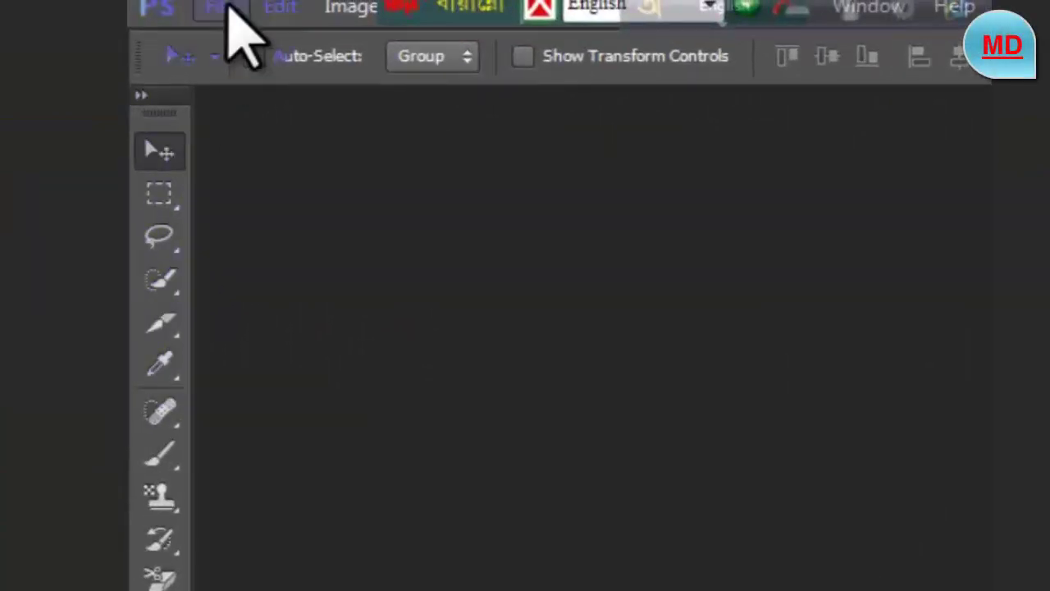
- Open bn cvr final.jpg from the PS tuts mine folder as a new document
click(228, 10)
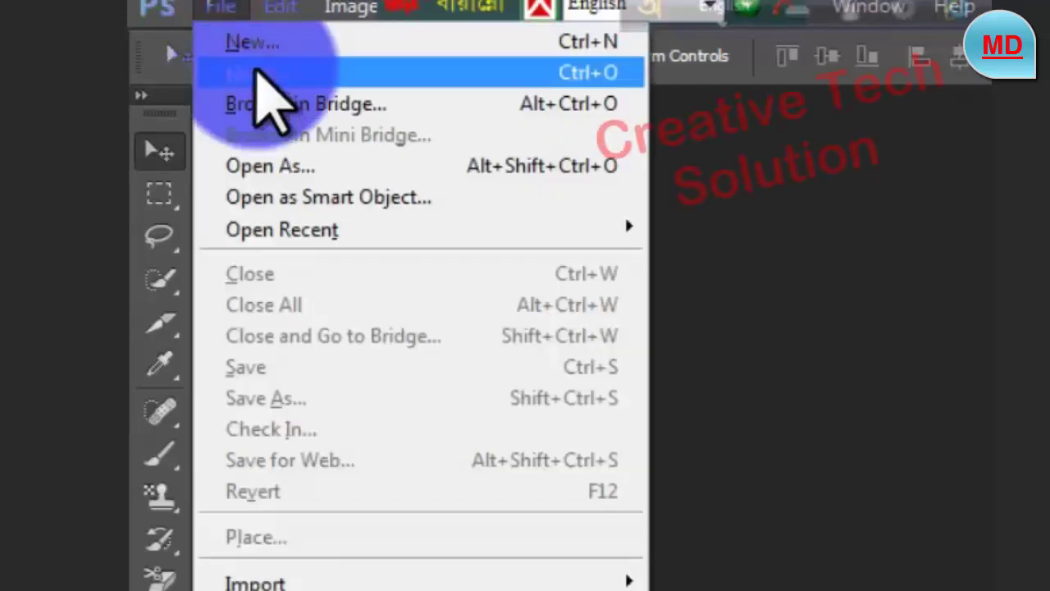
click(256, 72)
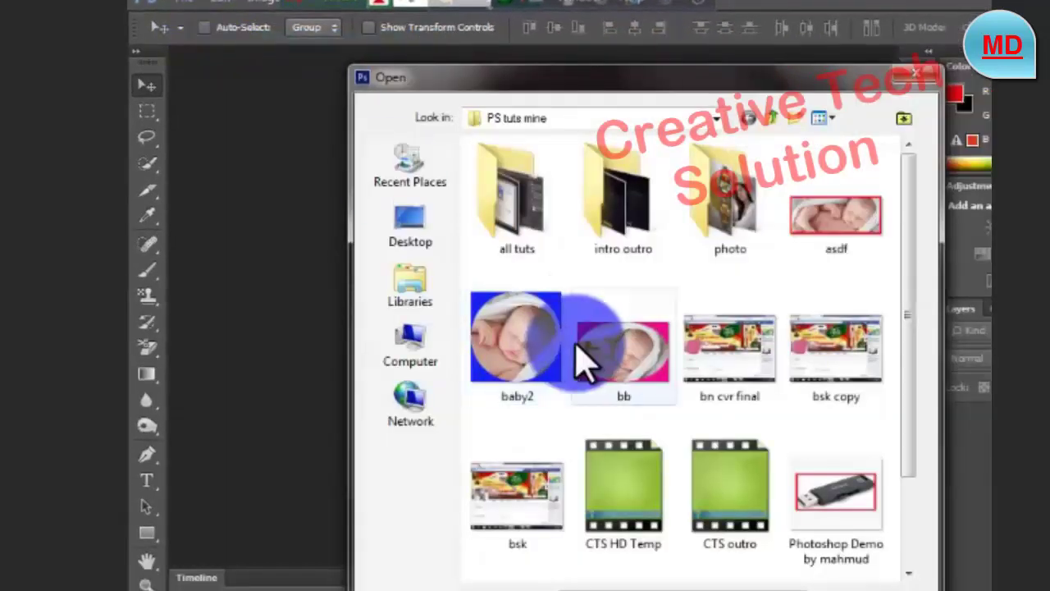
click(763, 373)
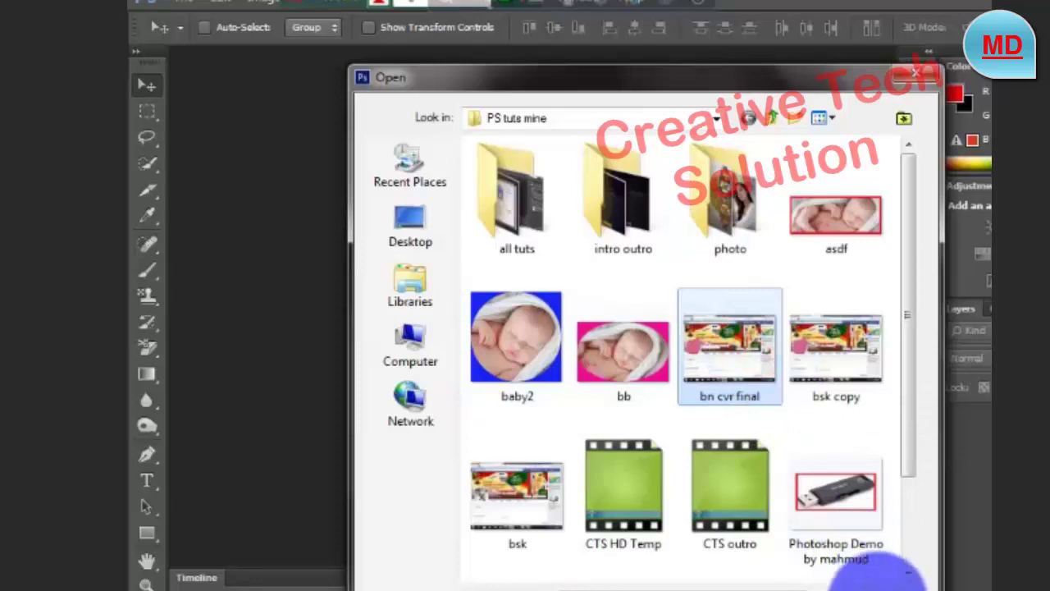
click(876, 584)
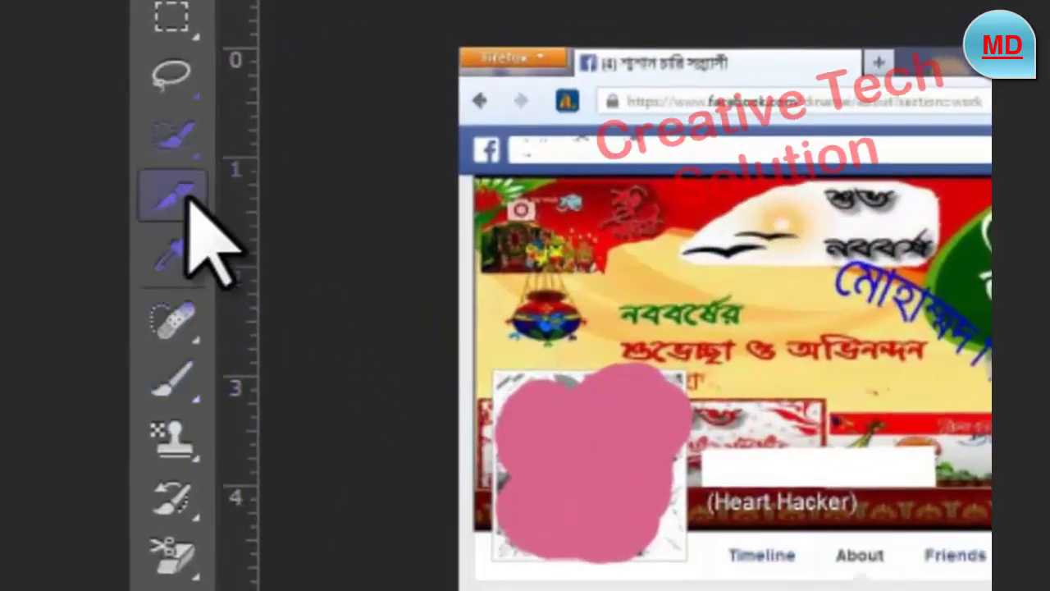
- Select the Slice Tool from the Crop tool group
right_click(189, 197)
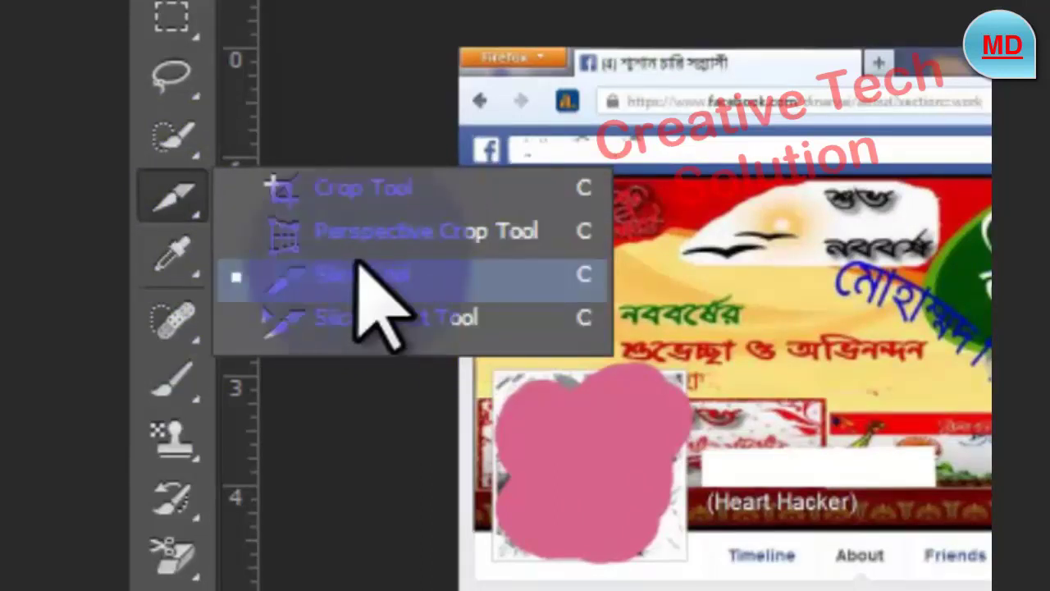
click(460, 275)
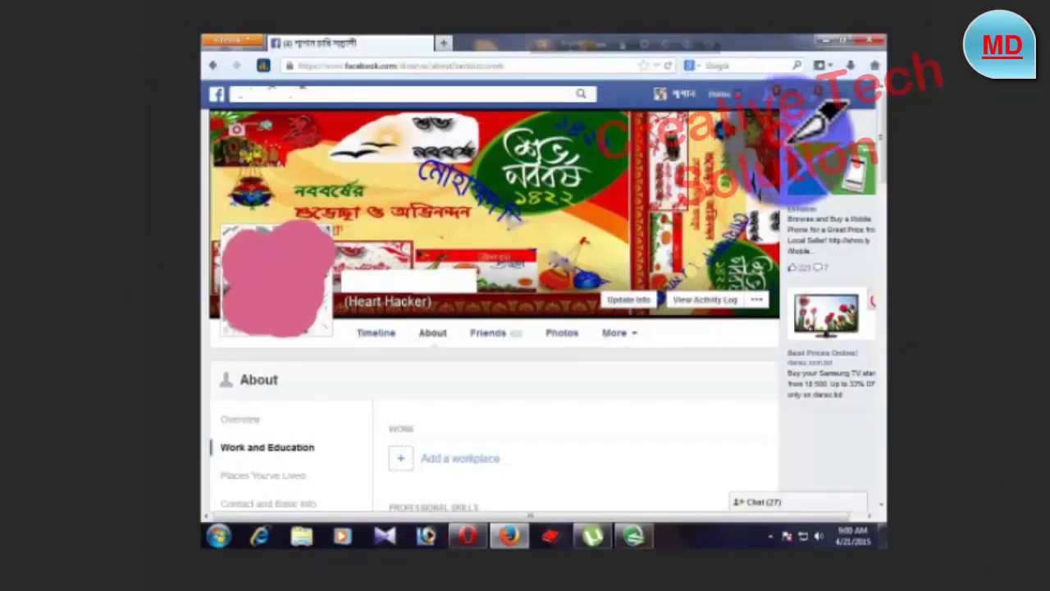
- Slice the two right sidebar ads and the cover photo's right end, adjusting the sidebar slice's top edge
mouse_move(816, 174)
mouse_down()
mouse_move(876, 201)
mouse_move(835, 423)
mouse_move(845, 274)
mouse_move(833, 279)
mouse_move(837, 219)
mouse_move(834, 288)
mouse_move(832, 220)
mouse_move(837, 261)
mouse_up()
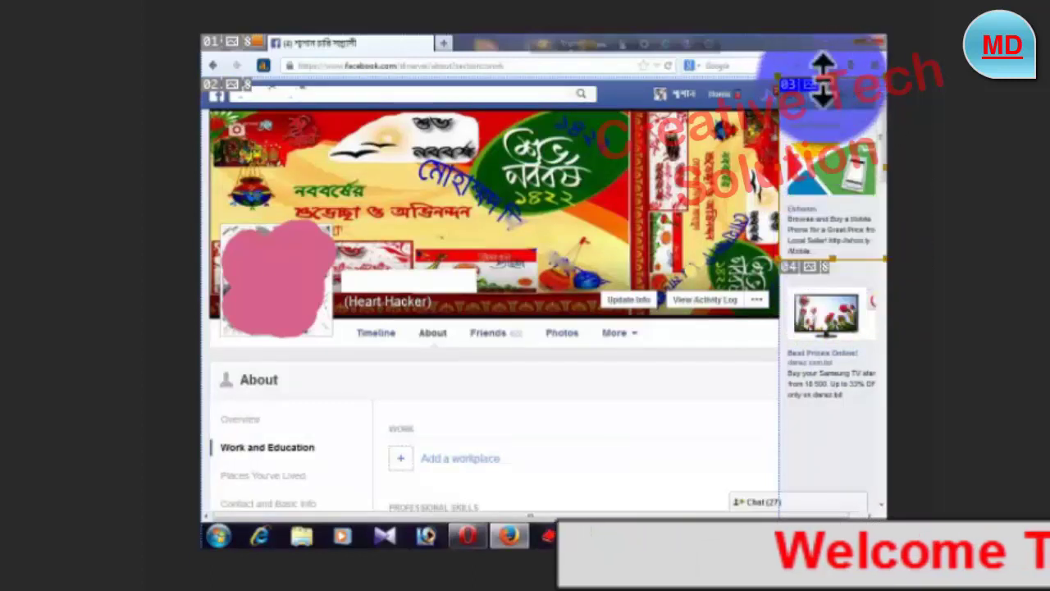
drag(831, 78, 832, 131)
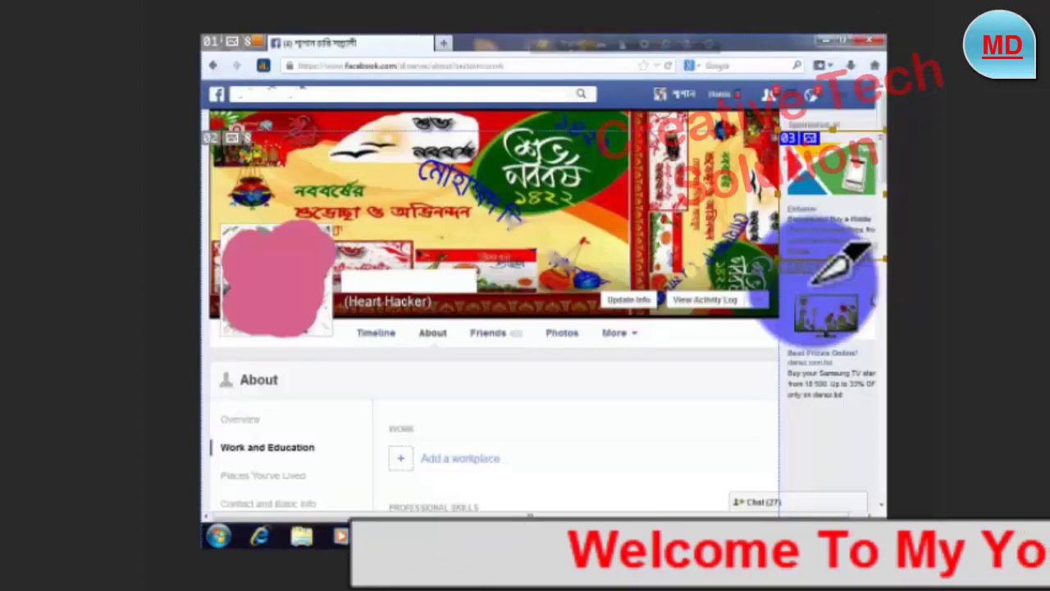
drag(783, 283, 879, 354)
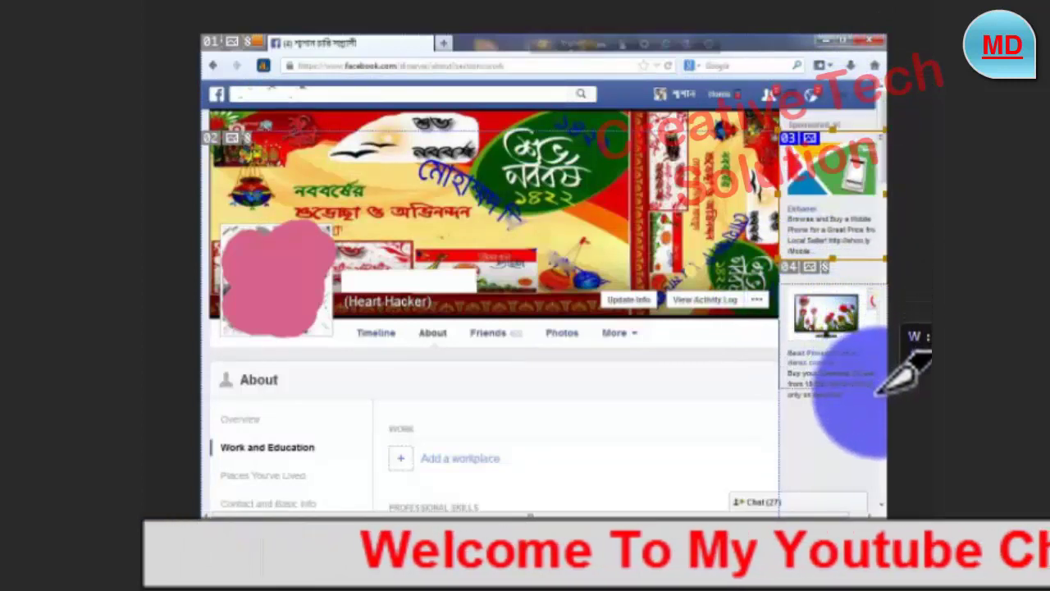
drag(876, 356, 880, 405)
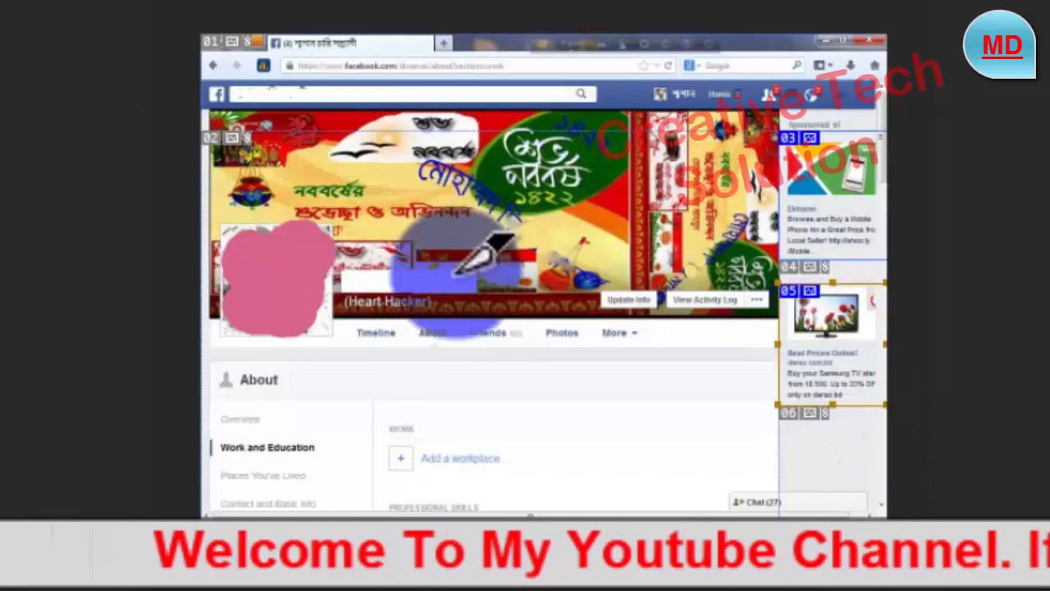
mouse_move(623, 110)
mouse_down()
mouse_move(763, 240)
mouse_move(778, 316)
mouse_up()
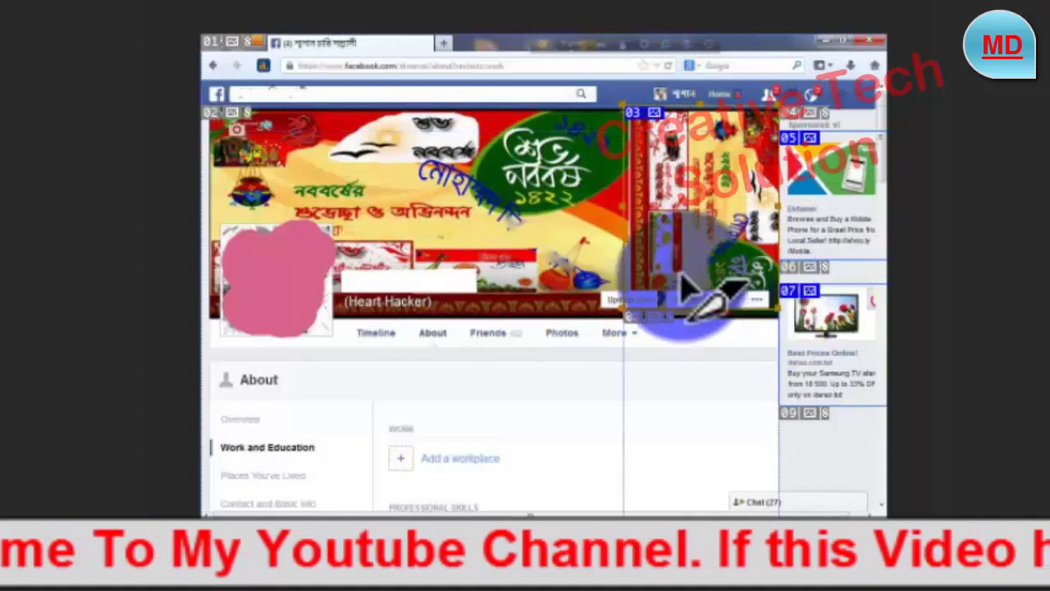
- Slice the cover photo's green circle and left areas, the profile picture area, and the Add a workplace box
drag(473, 112, 625, 230)
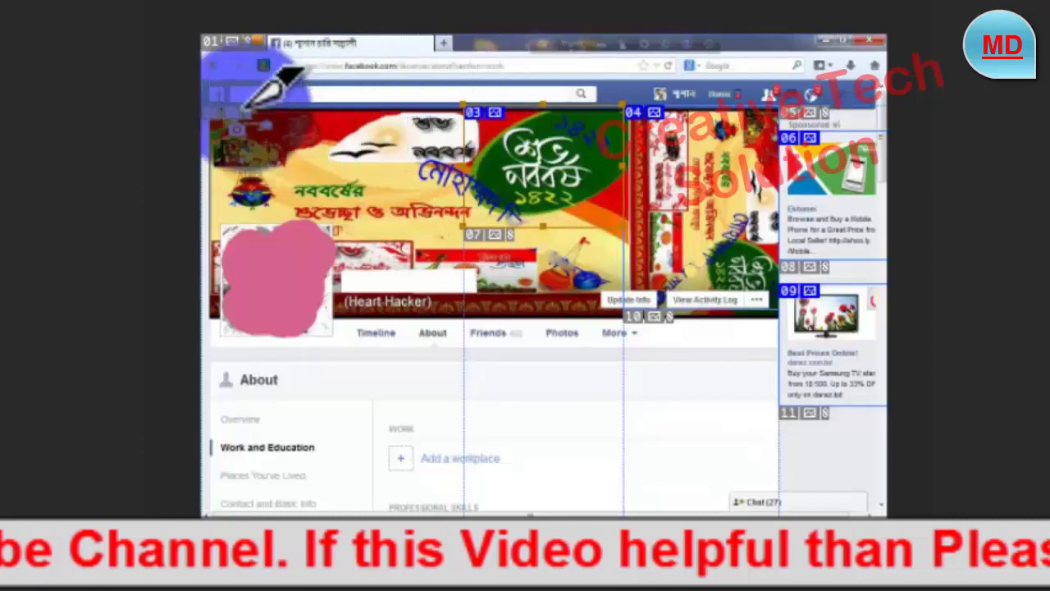
mouse_move(201, 117)
mouse_down()
mouse_move(483, 202)
mouse_move(484, 226)
mouse_up()
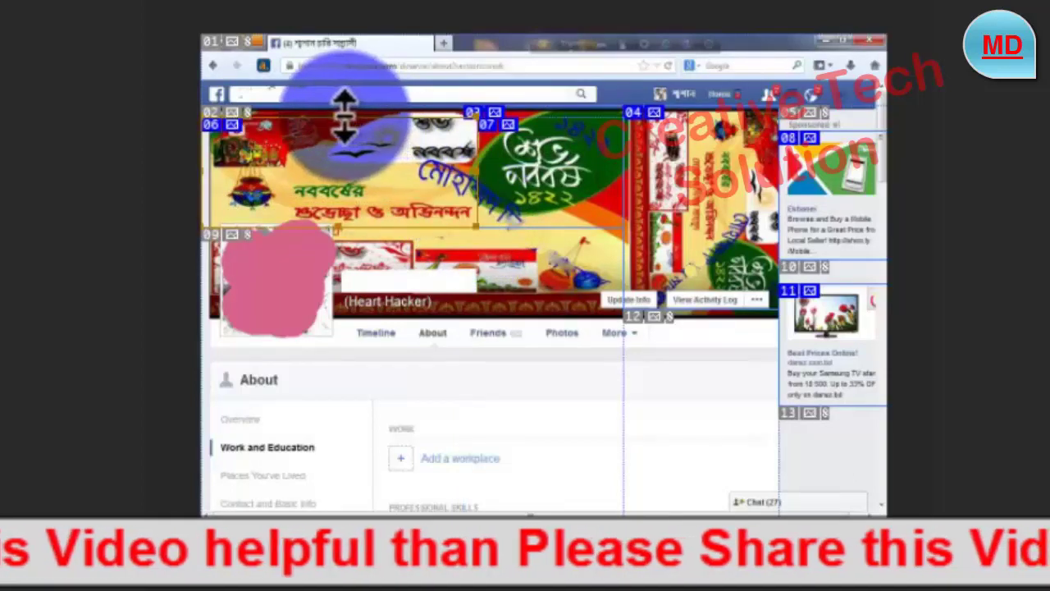
drag(346, 109, 347, 105)
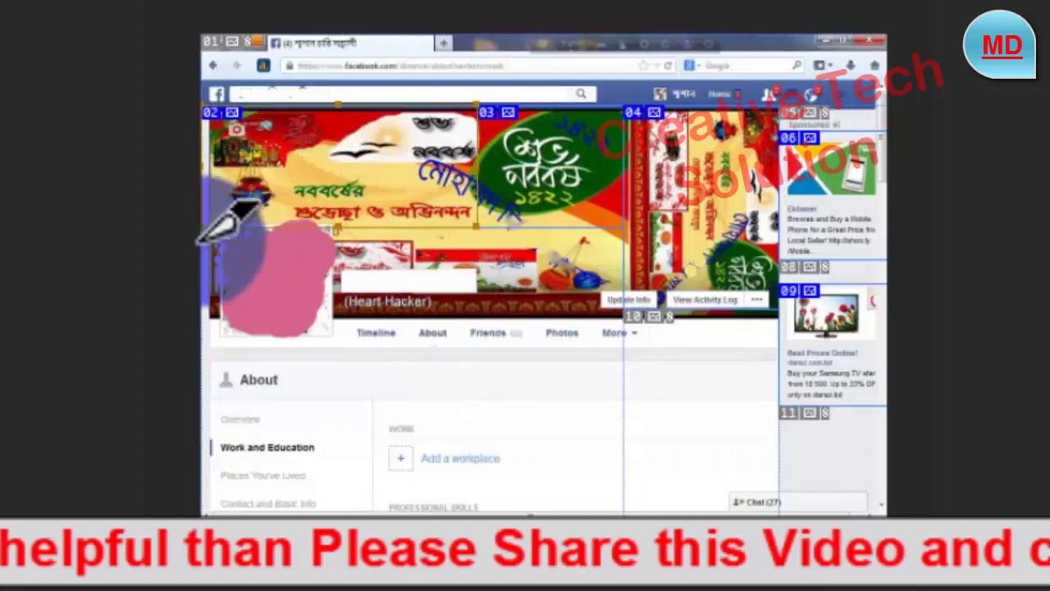
drag(201, 240, 329, 343)
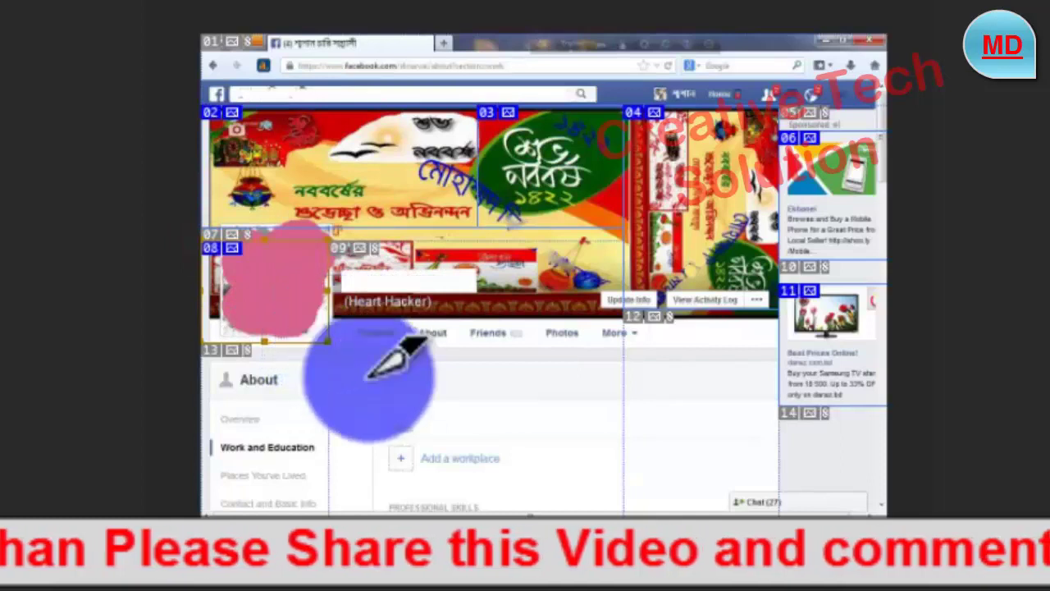
mouse_move(210, 357)
mouse_down()
mouse_move(282, 401)
mouse_move(334, 398)
mouse_move(332, 431)
mouse_move(481, 483)
mouse_move(563, 483)
mouse_move(558, 497)
mouse_up()
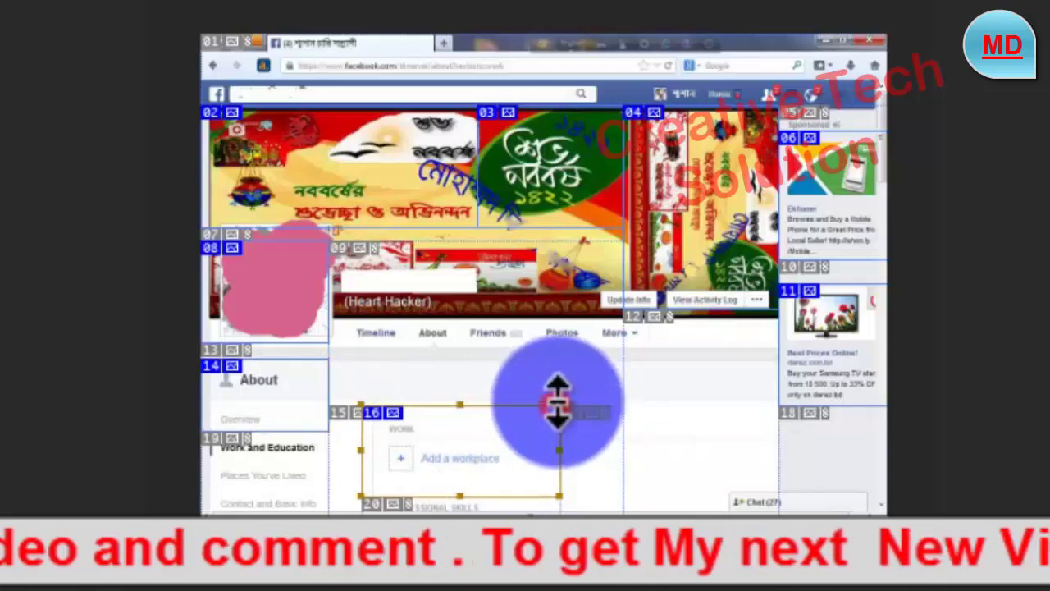
drag(557, 402, 568, 406)
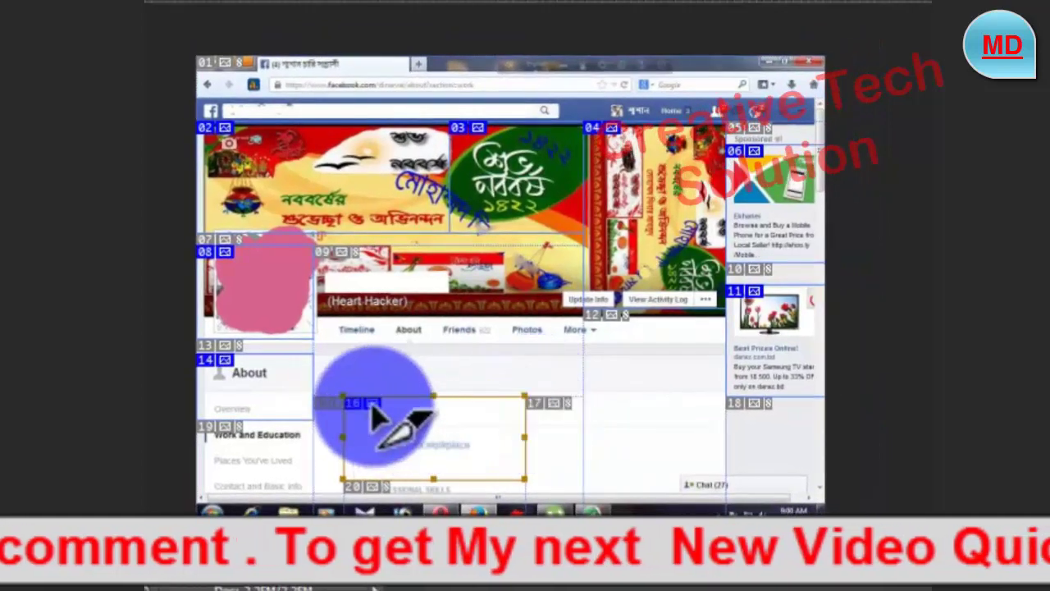
- Name slice 16 'slice tool 11' with an empty URL and None background
double_click(435, 417)
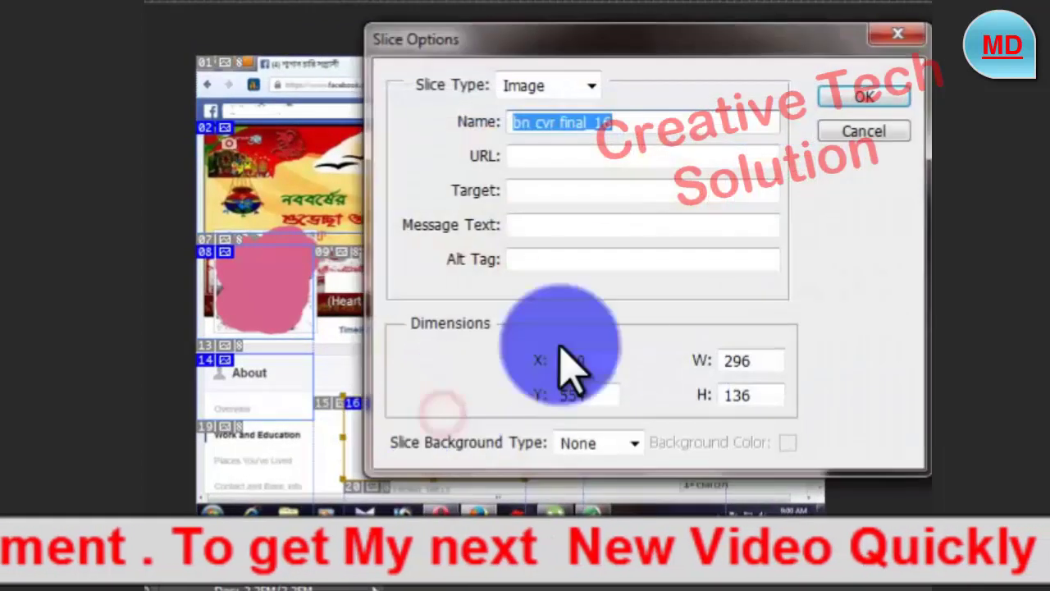
click(624, 123)
text(slice)
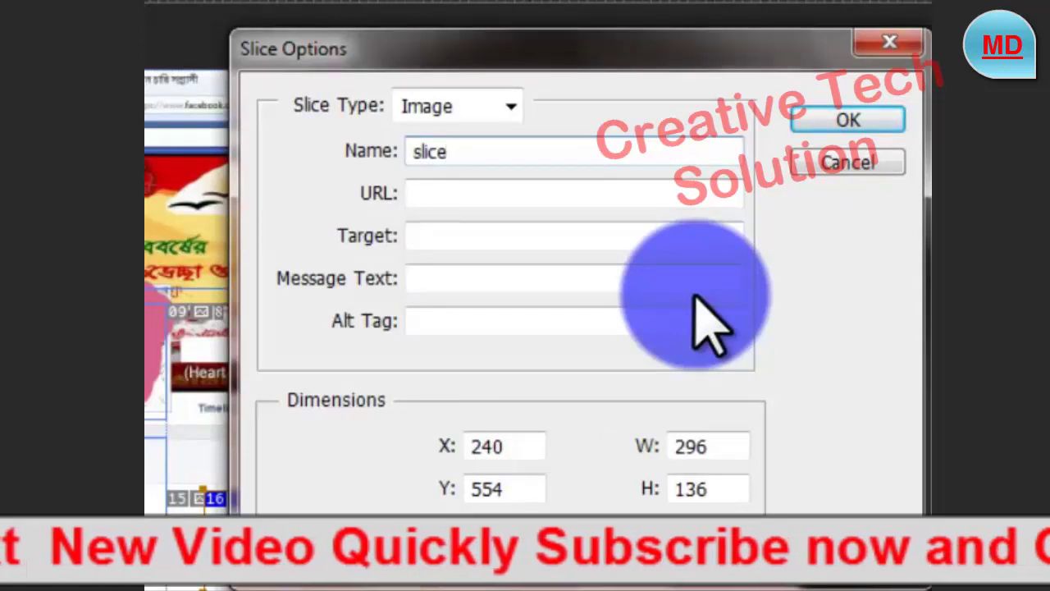
text( tool 11)
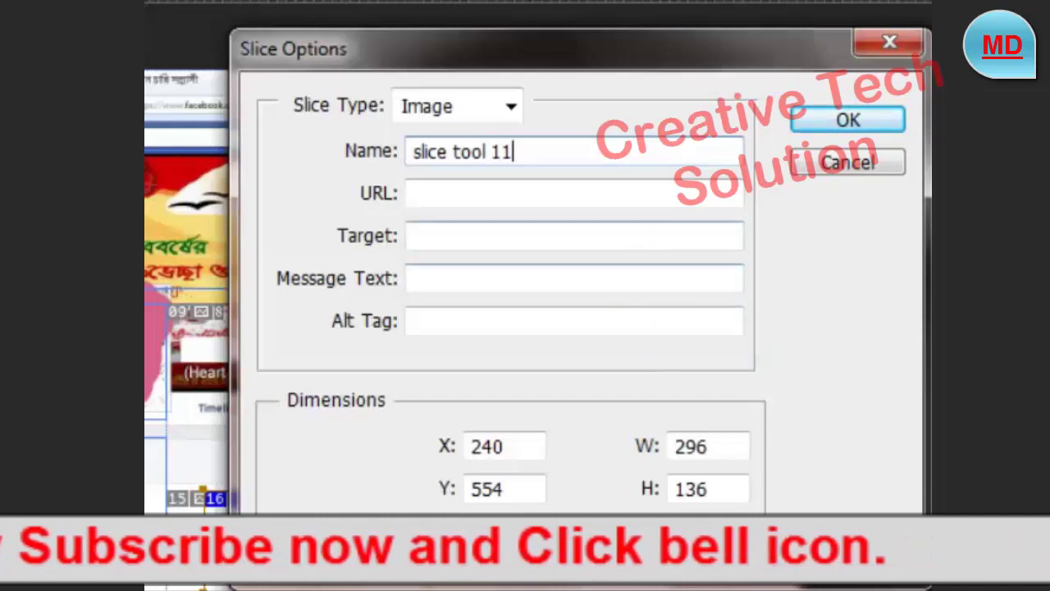
click(510, 204)
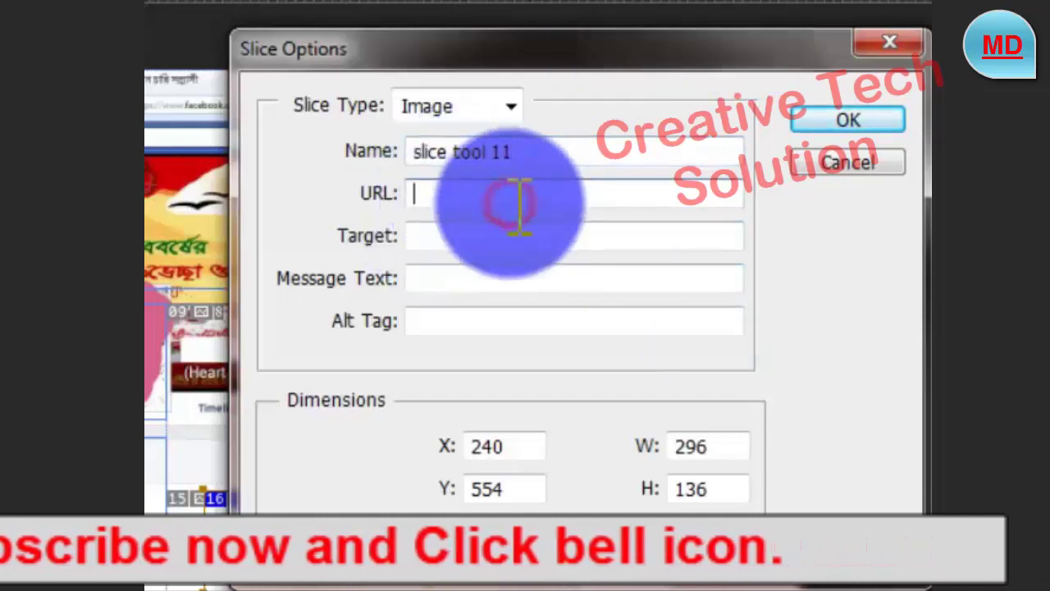
text(www)
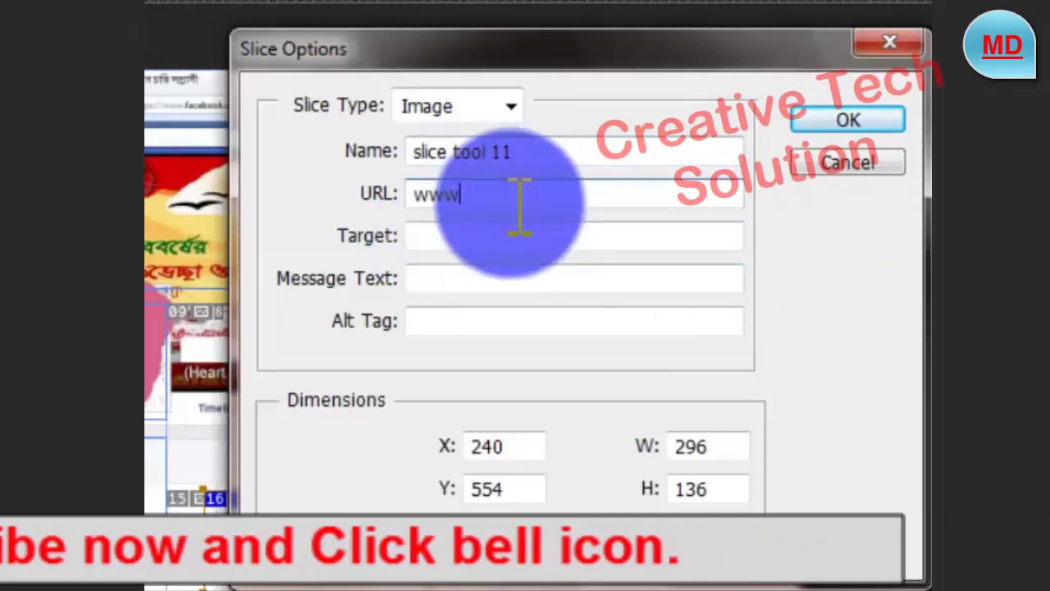
text(.mahmudltd.com)
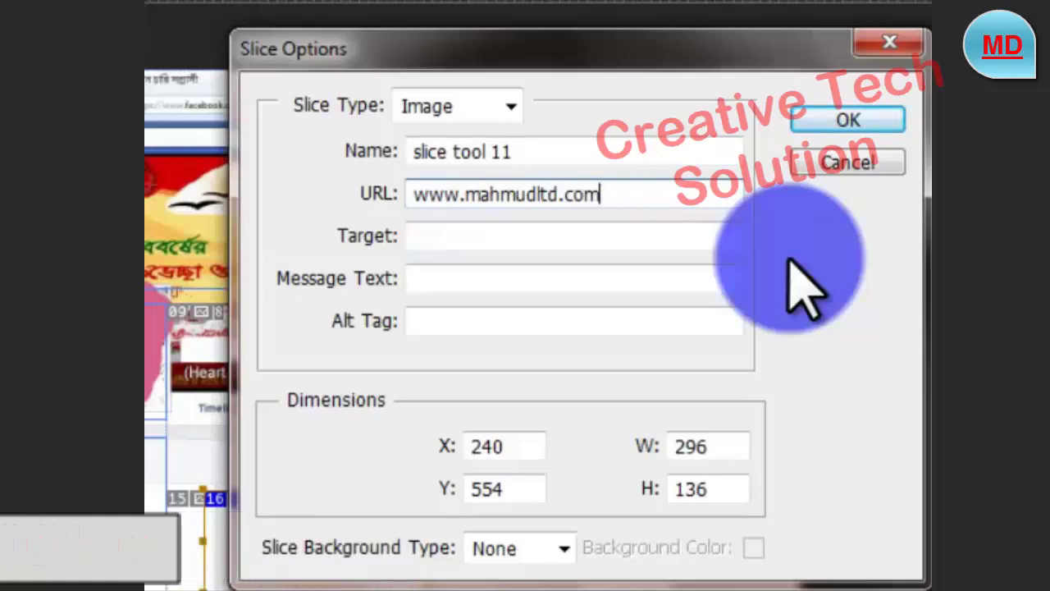
key(BackSpace)
key(BackSpace)
key(BackSpace)
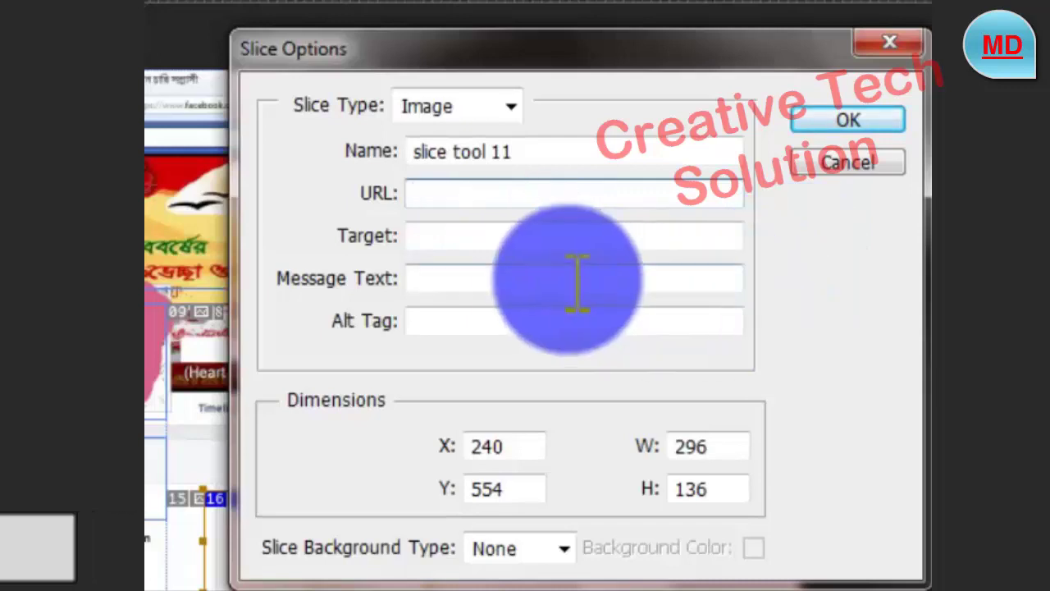
click(502, 316)
click(502, 239)
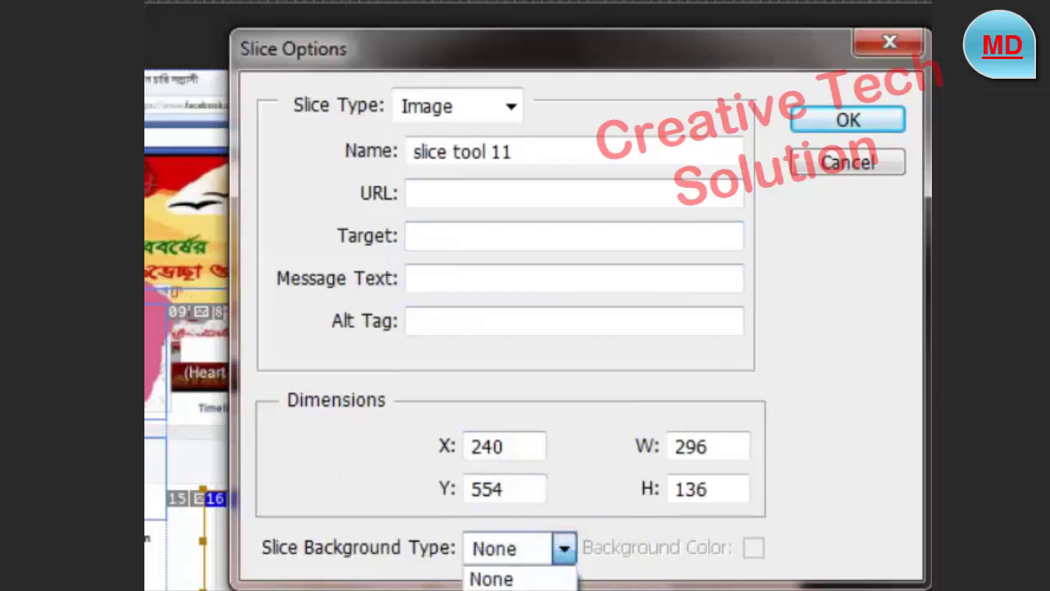
click(564, 545)
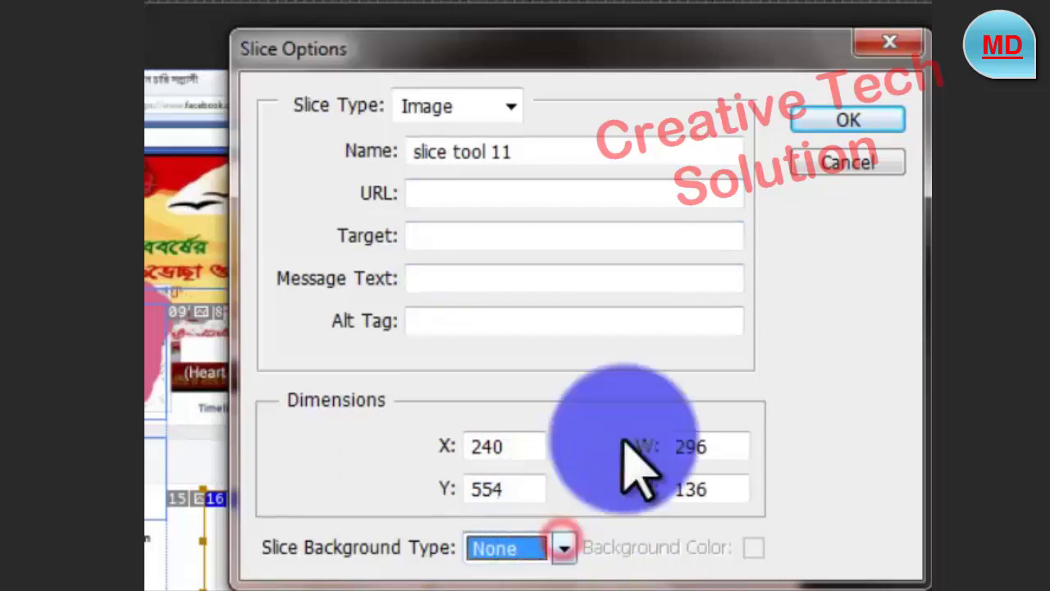
click(845, 123)
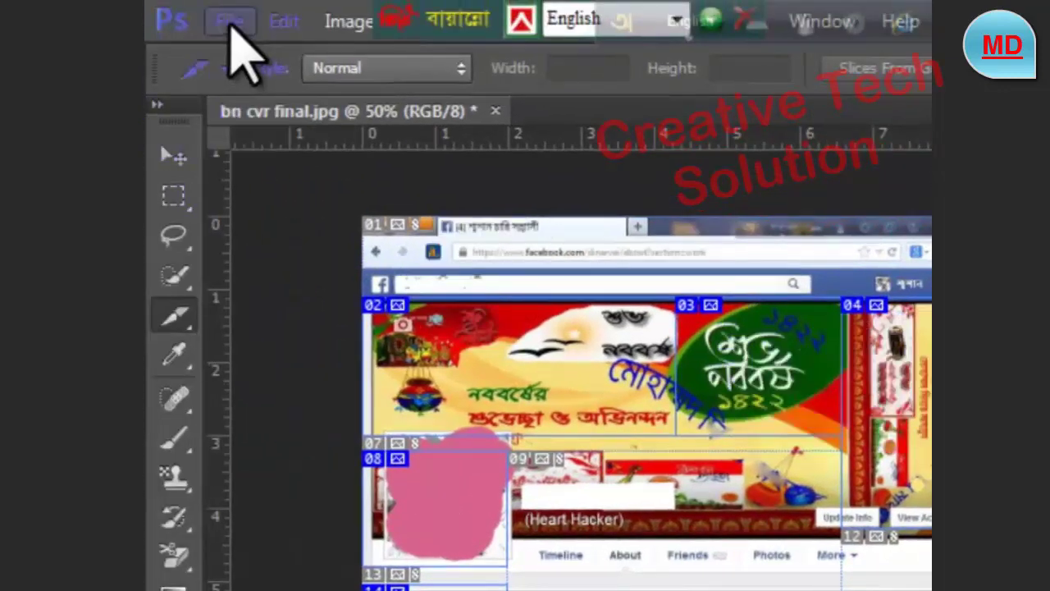
- Open the Save for Web dialog for the sliced screenshot
click(230, 21)
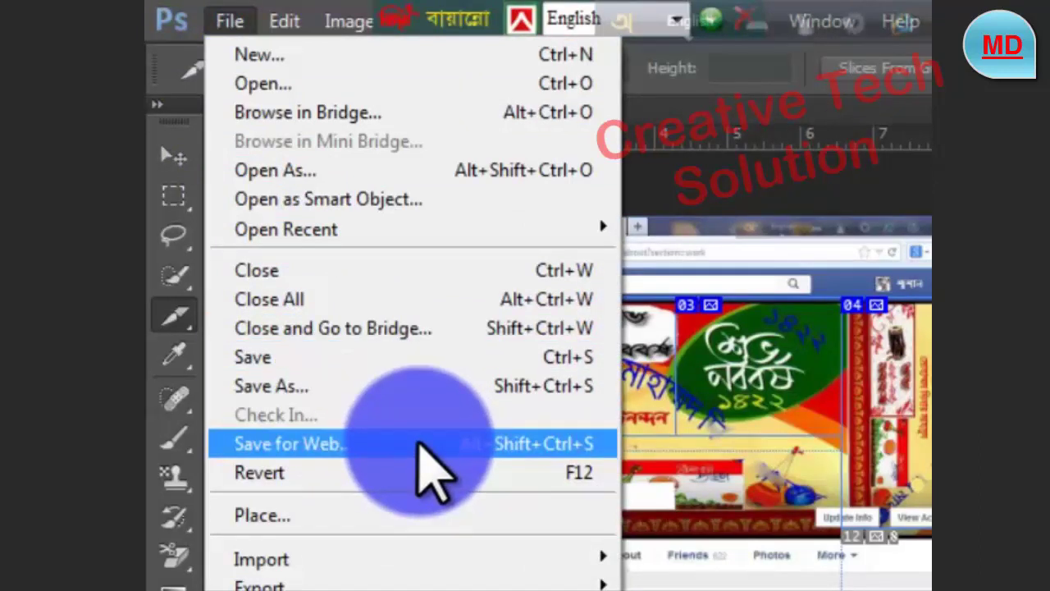
click(418, 444)
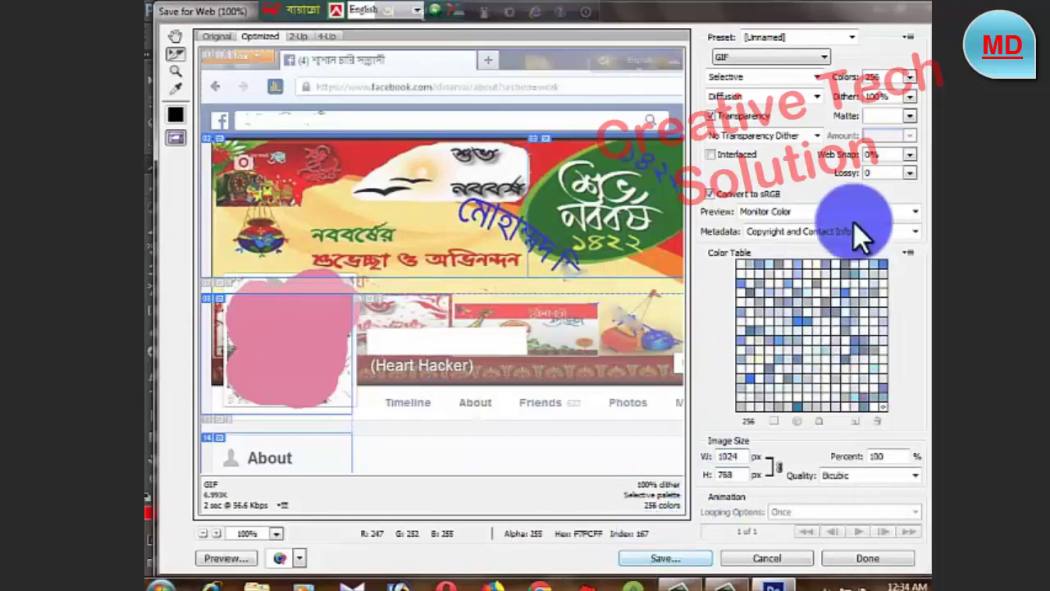
- Keep the [Unnamed] GIF preset and Bicubic quality, then proceed to save the optimized slices
click(823, 57)
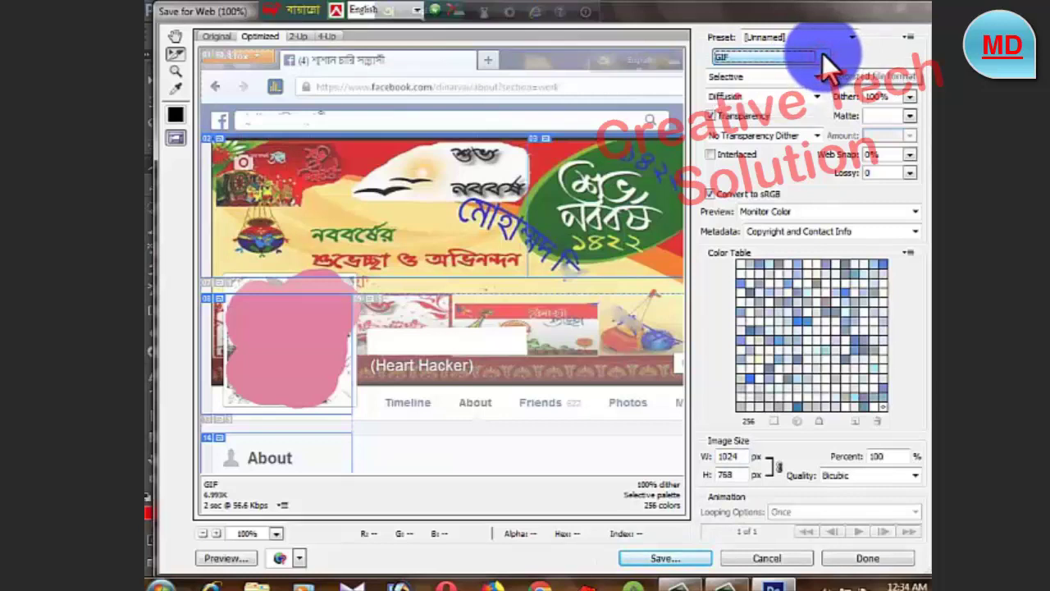
click(853, 37)
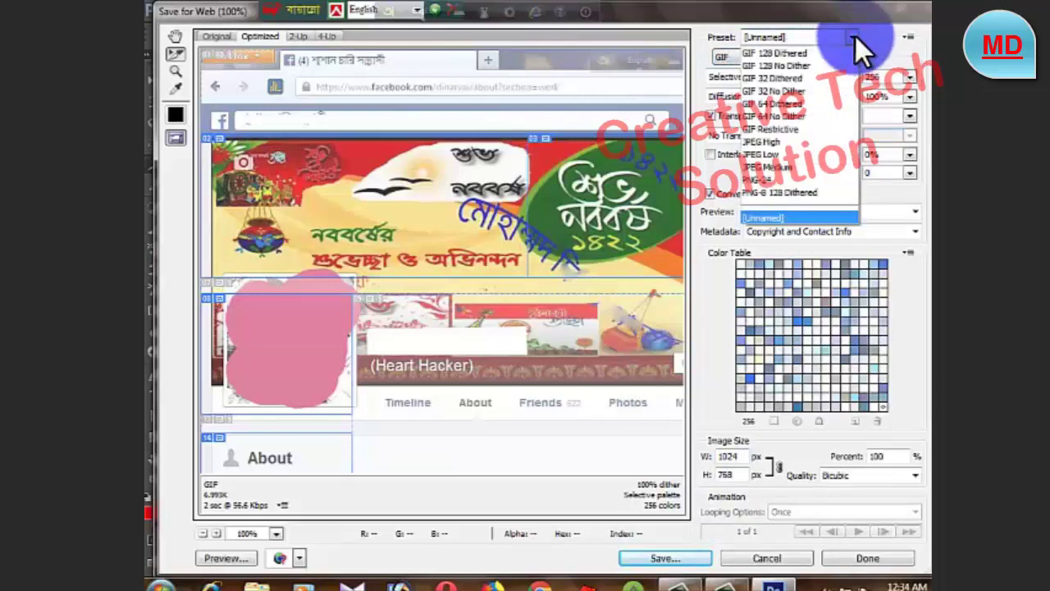
click(855, 36)
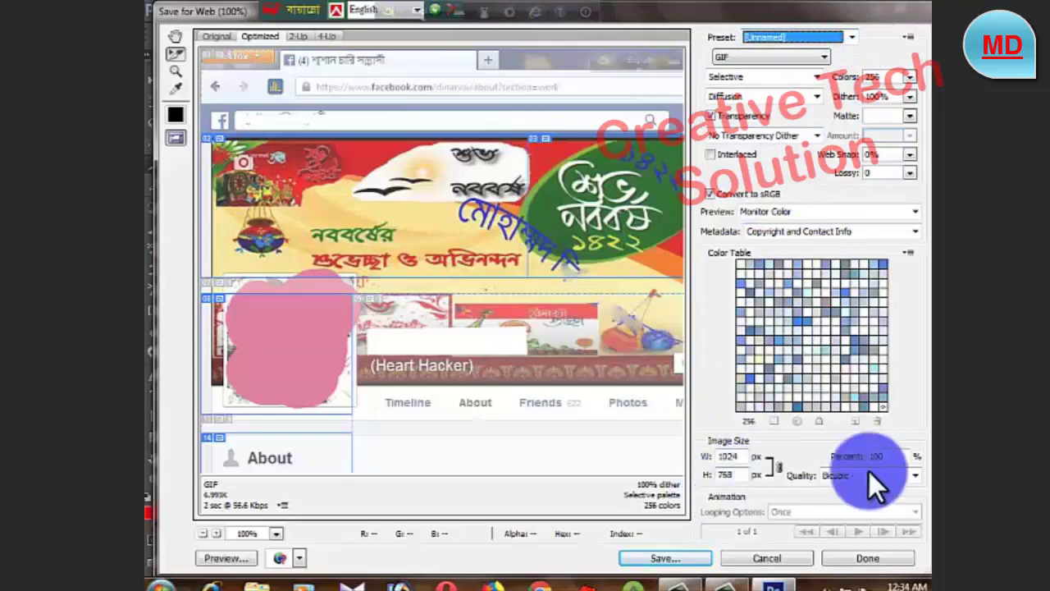
click(914, 475)
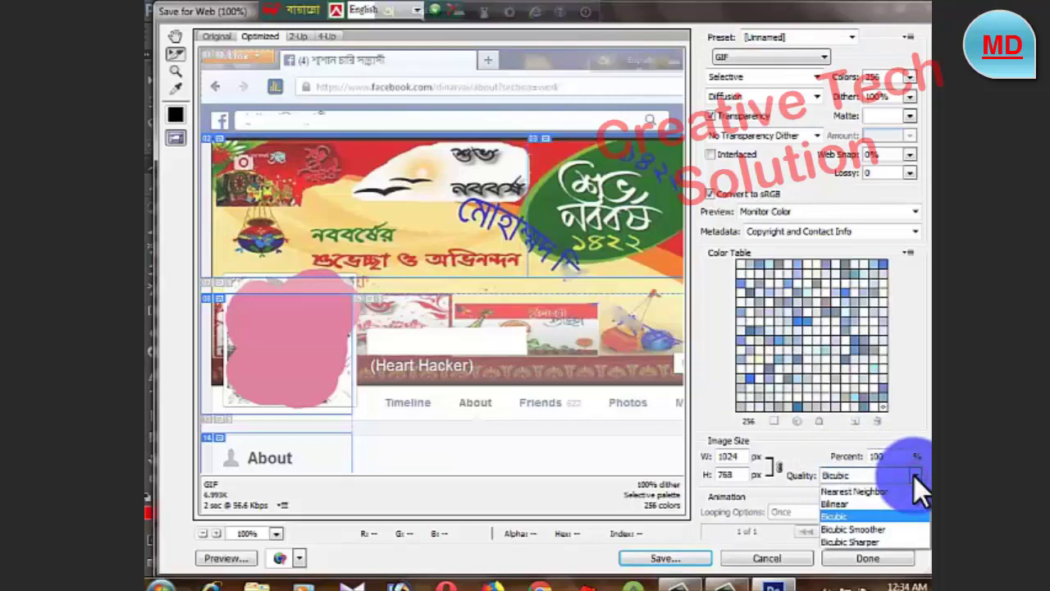
click(914, 475)
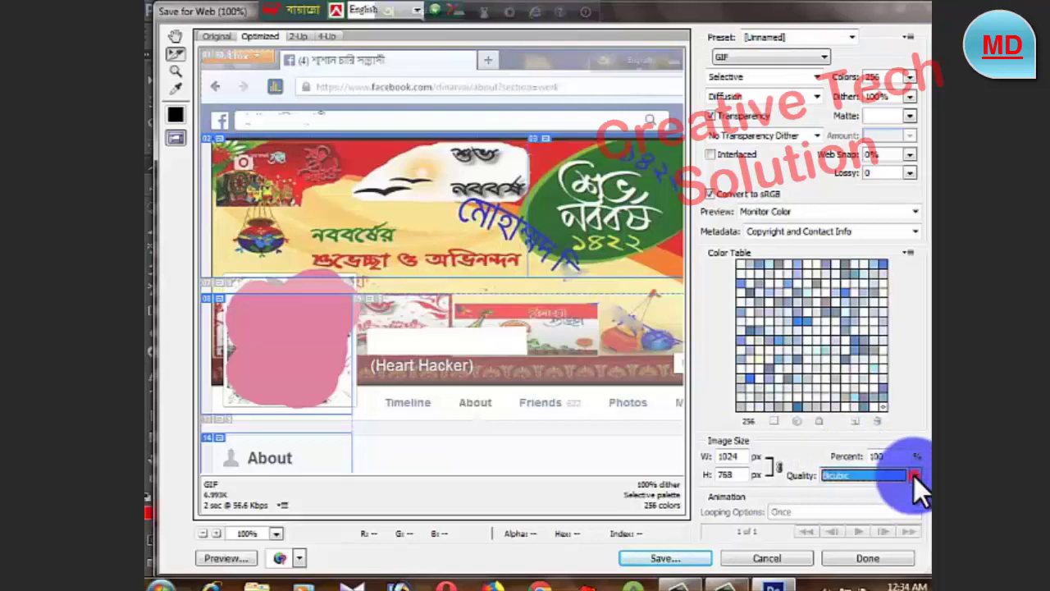
click(661, 559)
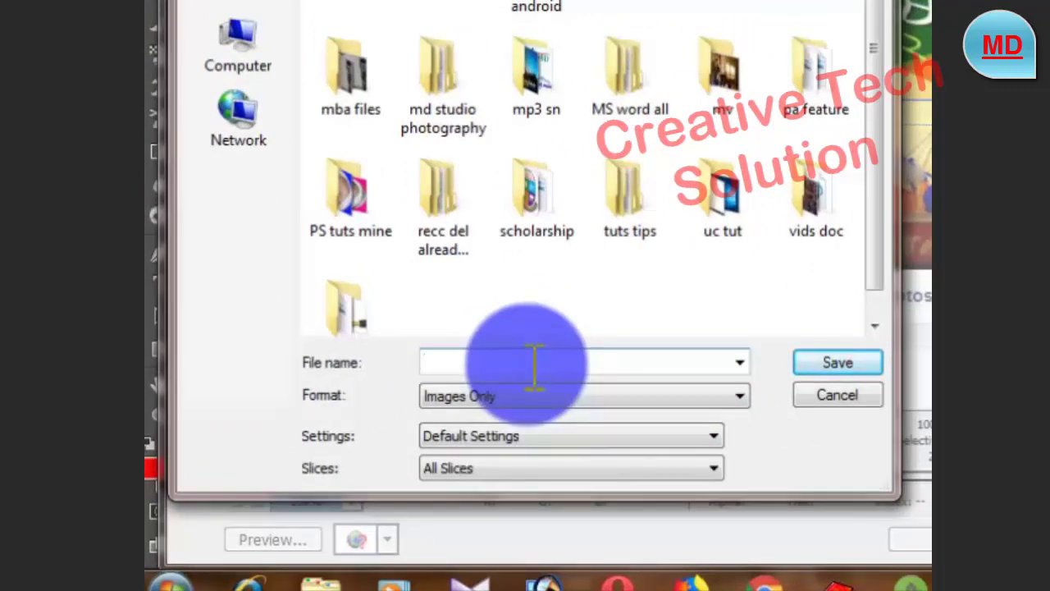
- Save the export as 'slice files' with Images Only, Default Settings and All Slices
text(slice )
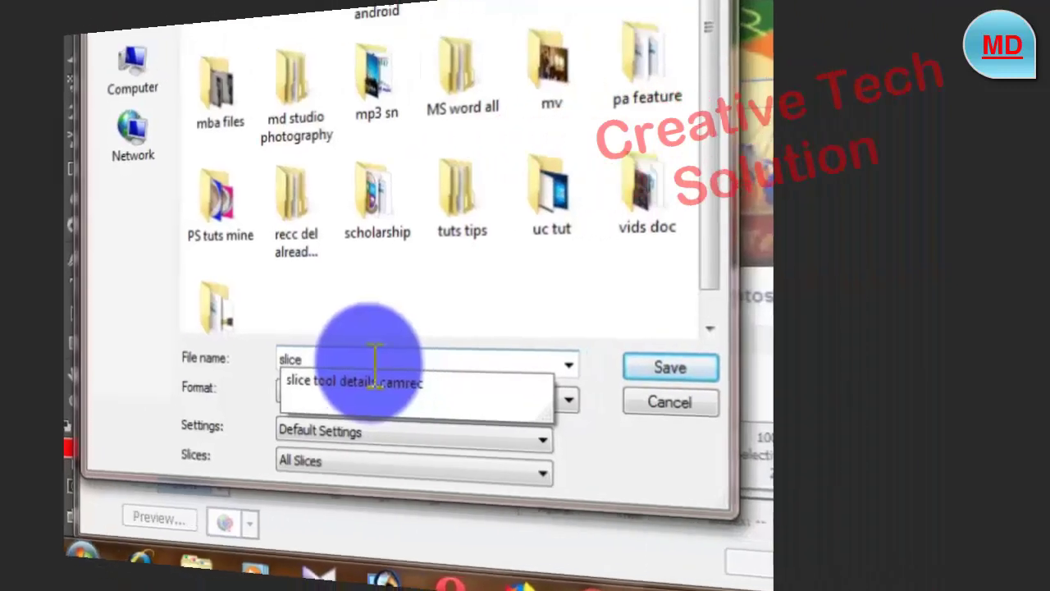
text(f)
text(iles)
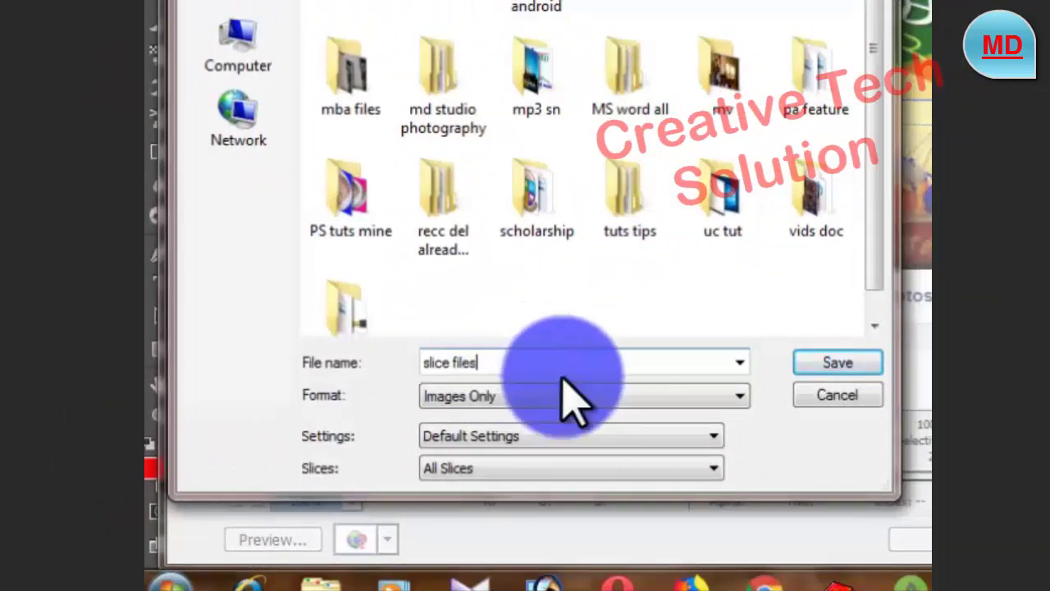
click(736, 395)
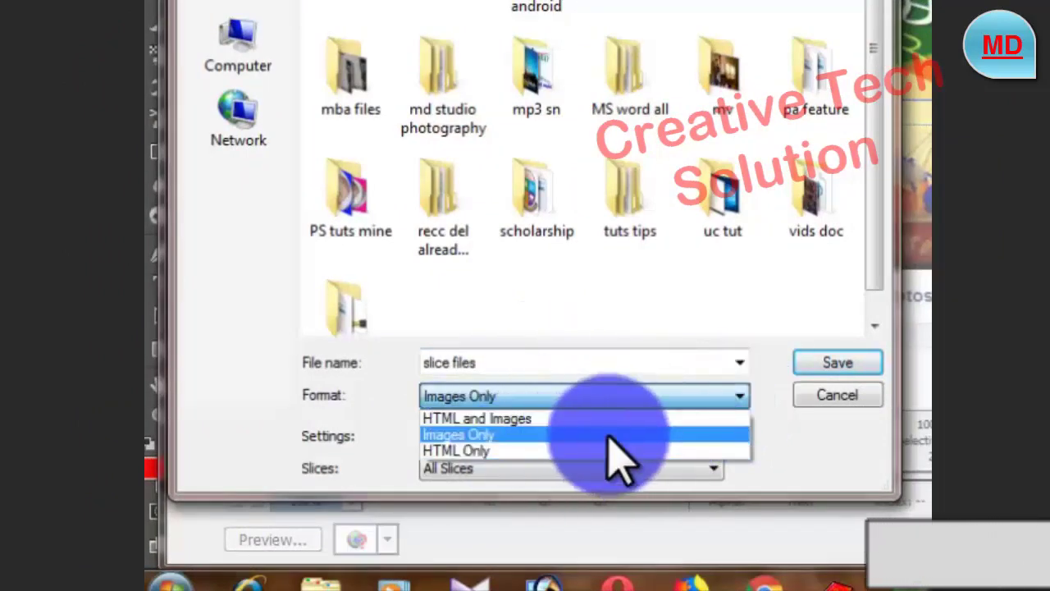
click(735, 396)
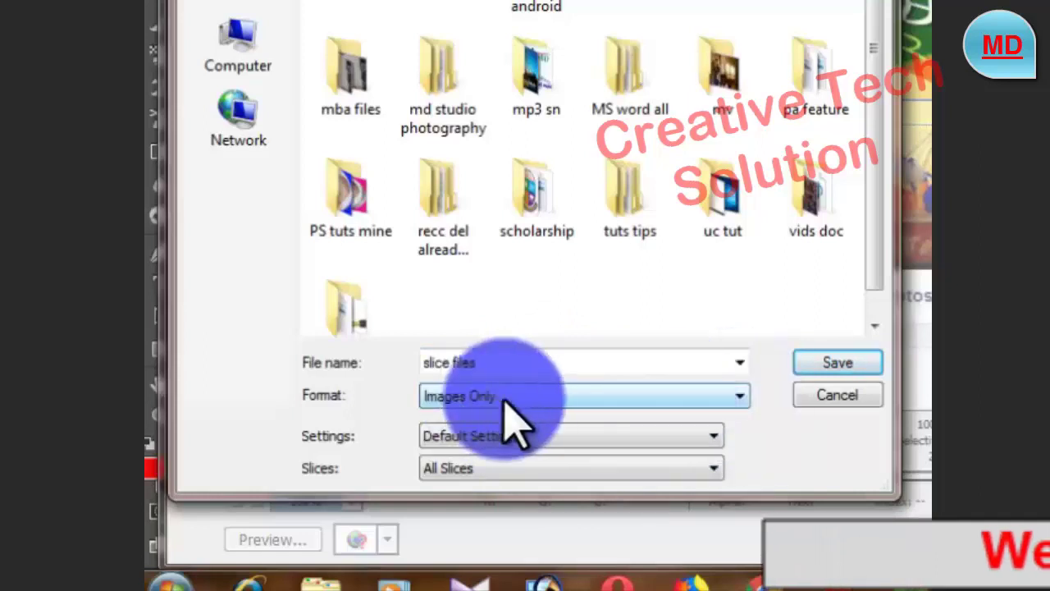
click(712, 439)
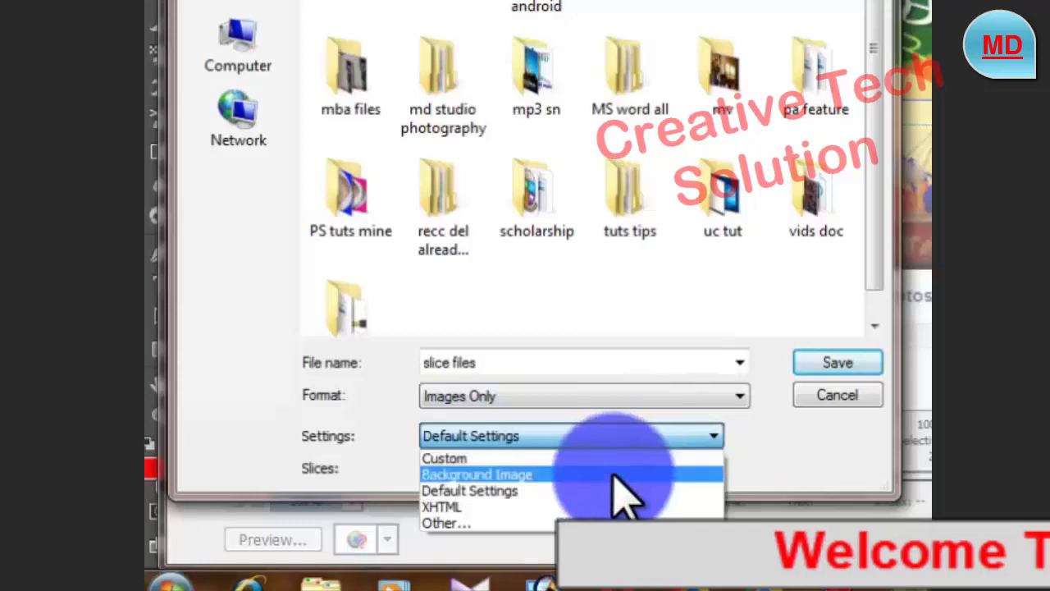
click(743, 443)
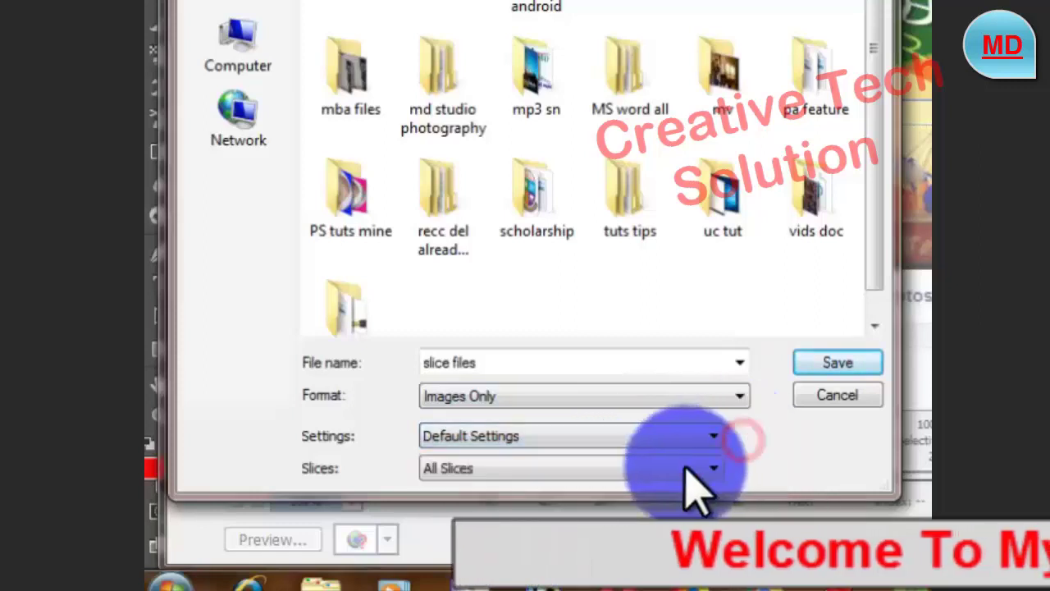
click(690, 468)
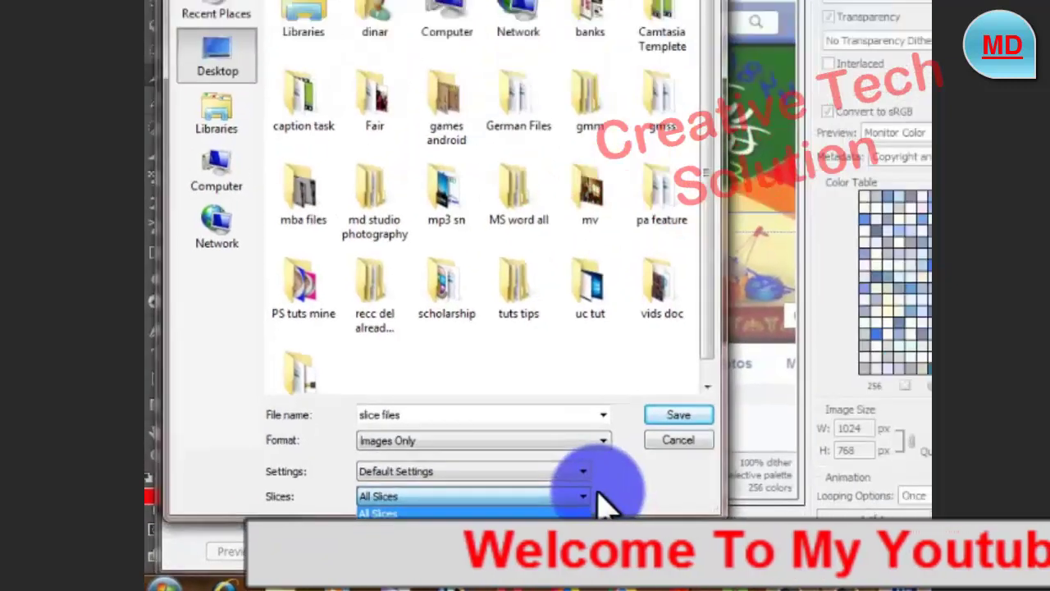
click(561, 493)
click(587, 443)
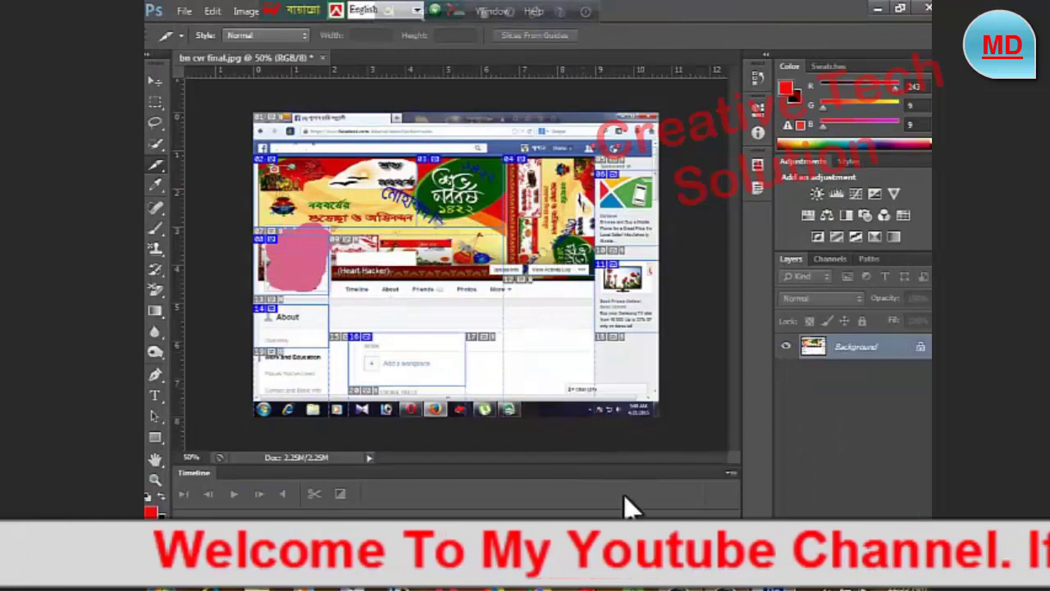
- From the desktop, open the images folder and view slice-files_01 in Windows Photo Viewer
key(super+d)
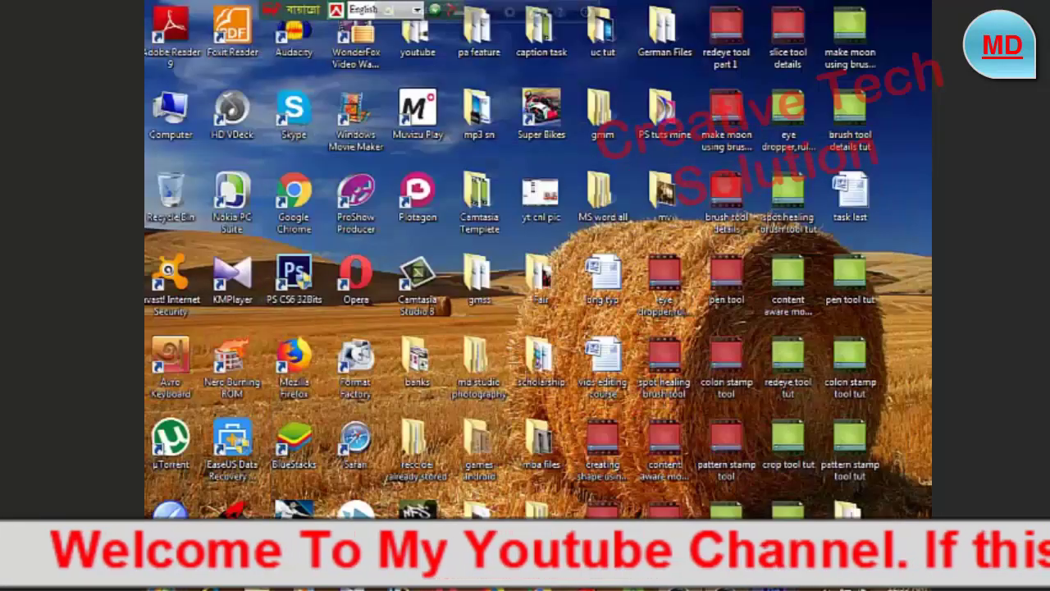
drag(826, 487, 814, 502)
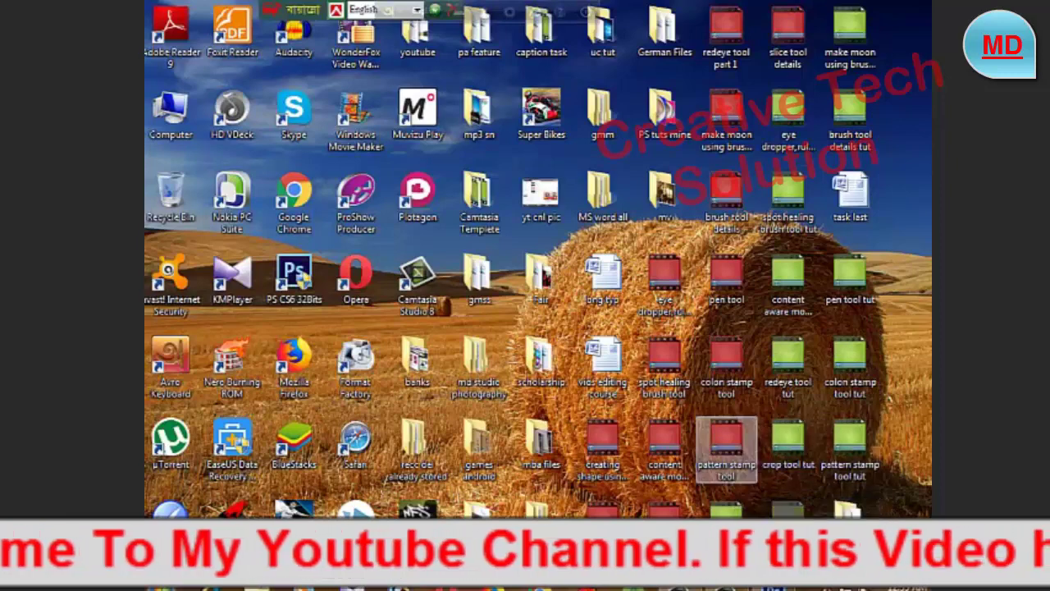
drag(815, 502, 850, 513)
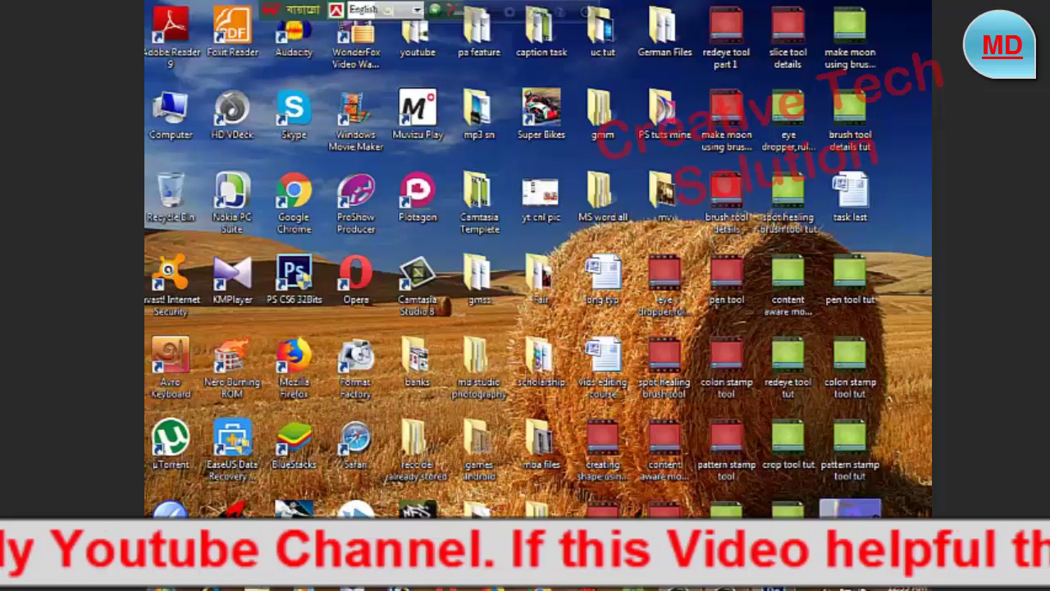
double_click(851, 507)
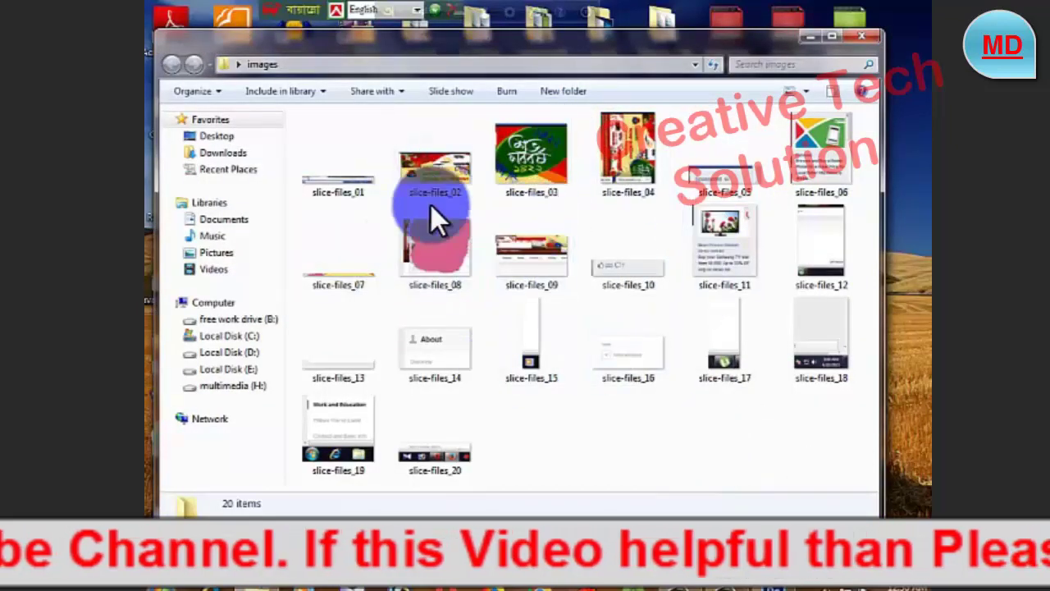
double_click(363, 169)
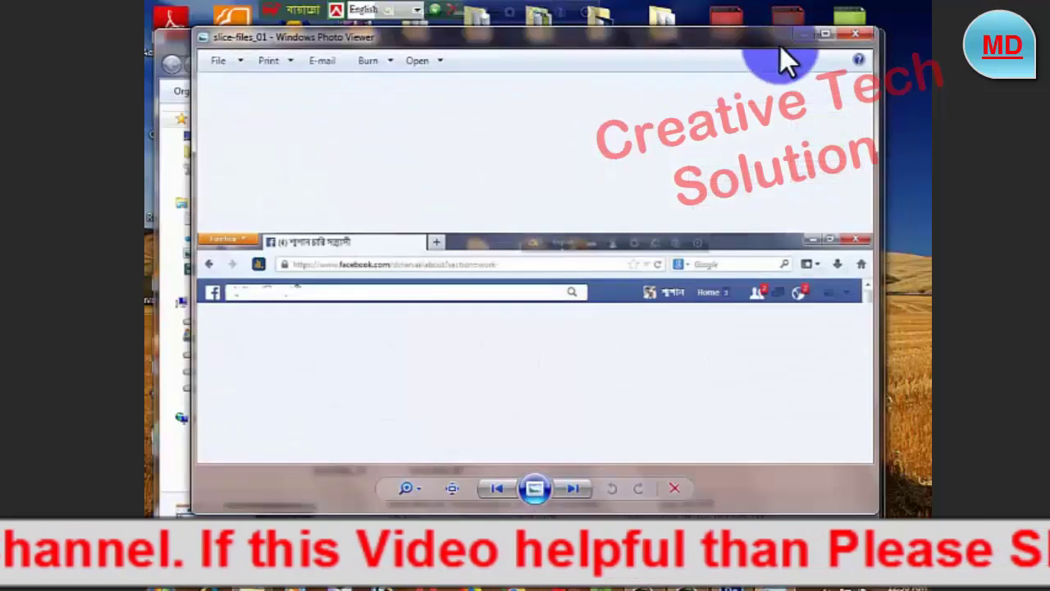
- Maximize the viewer and step through slice-files_02 to slice-files_06
click(822, 35)
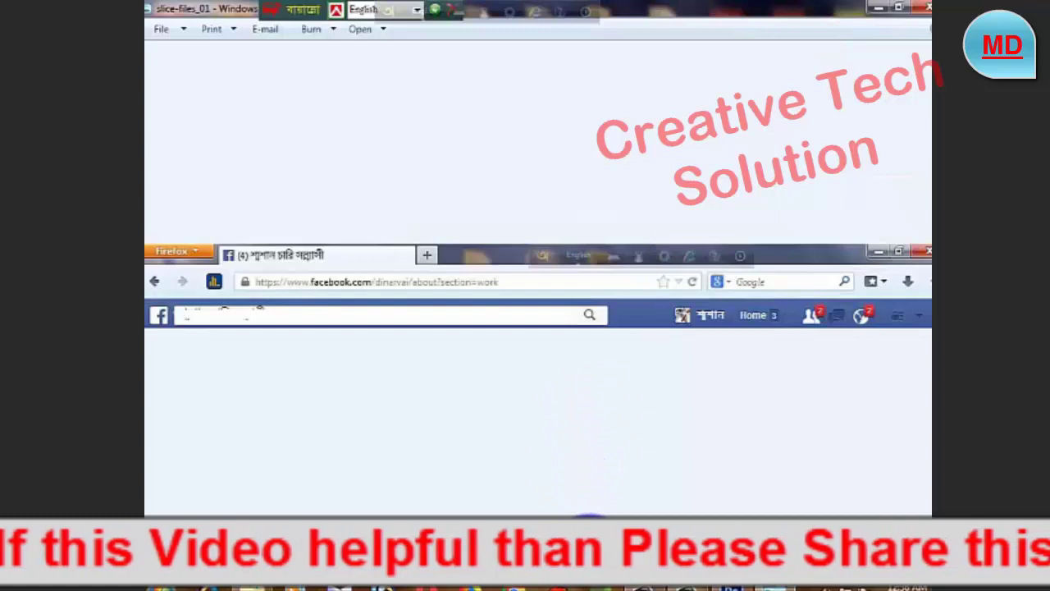
key(Right)
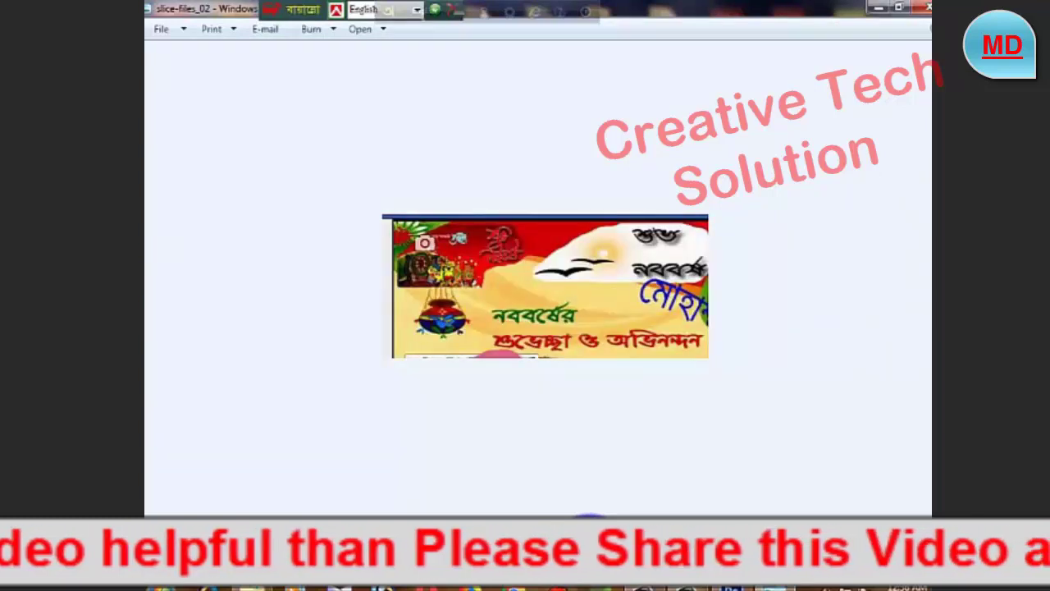
key(Right)
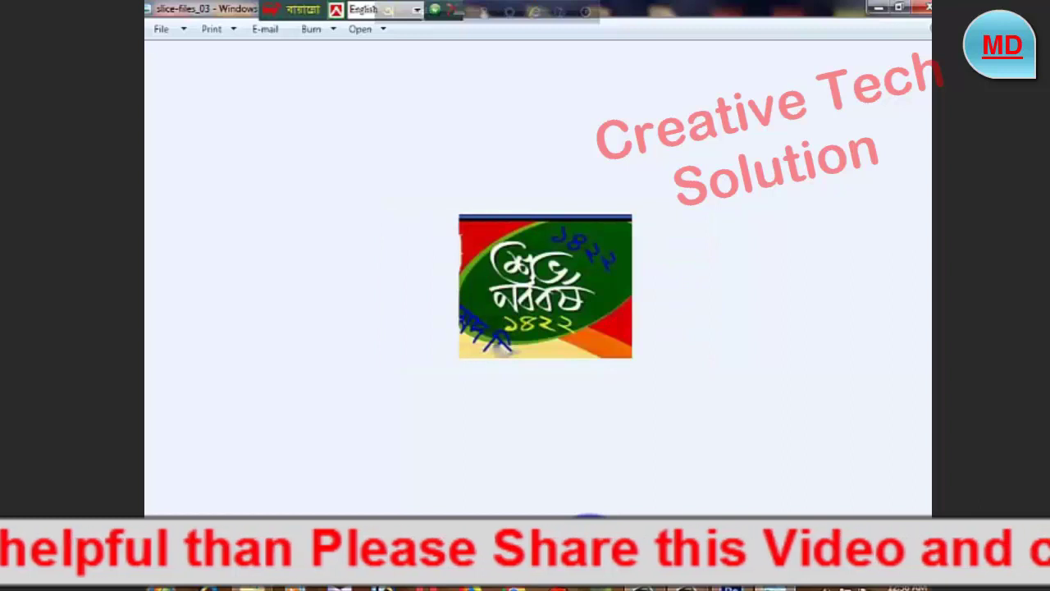
key(Right)
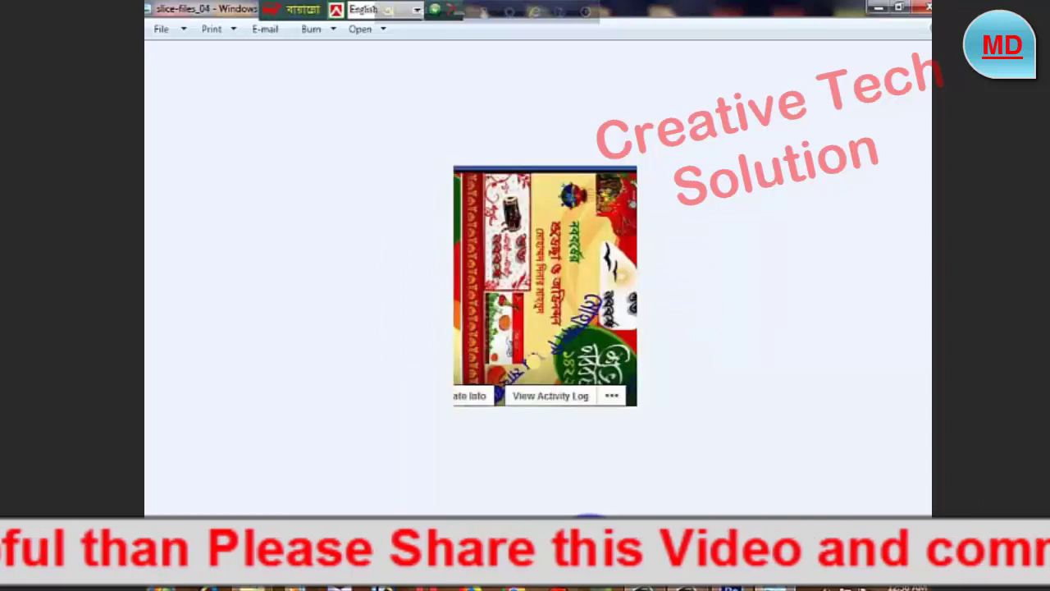
key(Right)
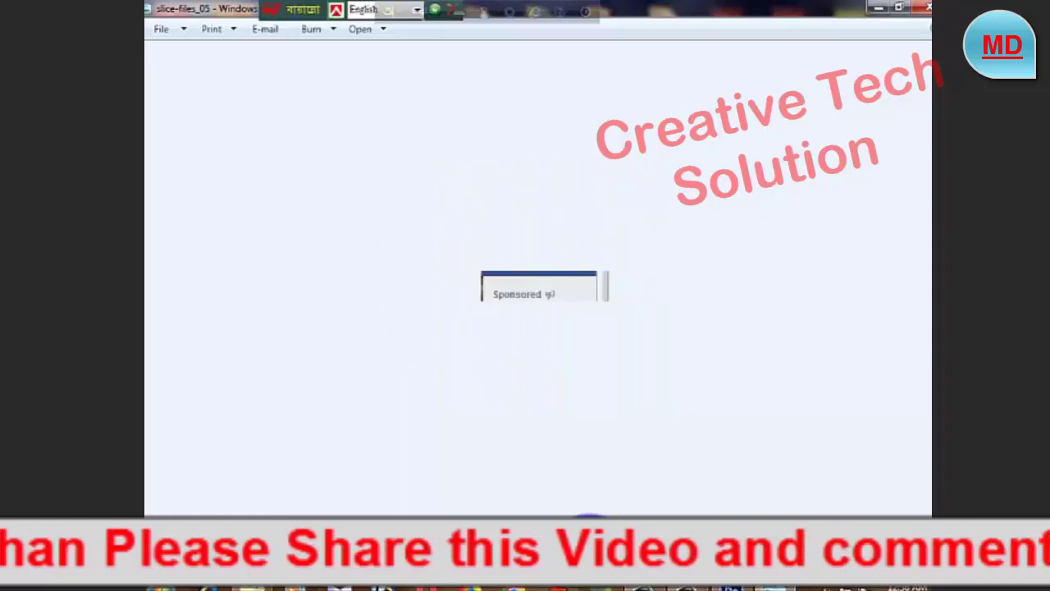
key(Right)
- Step through the remaining slices up to slice-files_20, then close the viewer
key(Right)
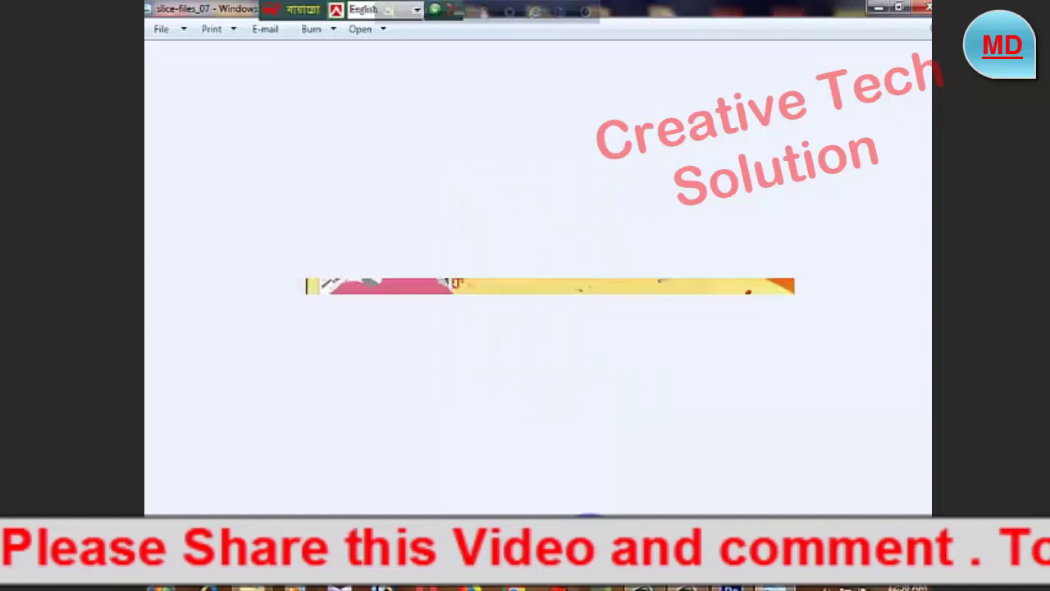
key(Right)
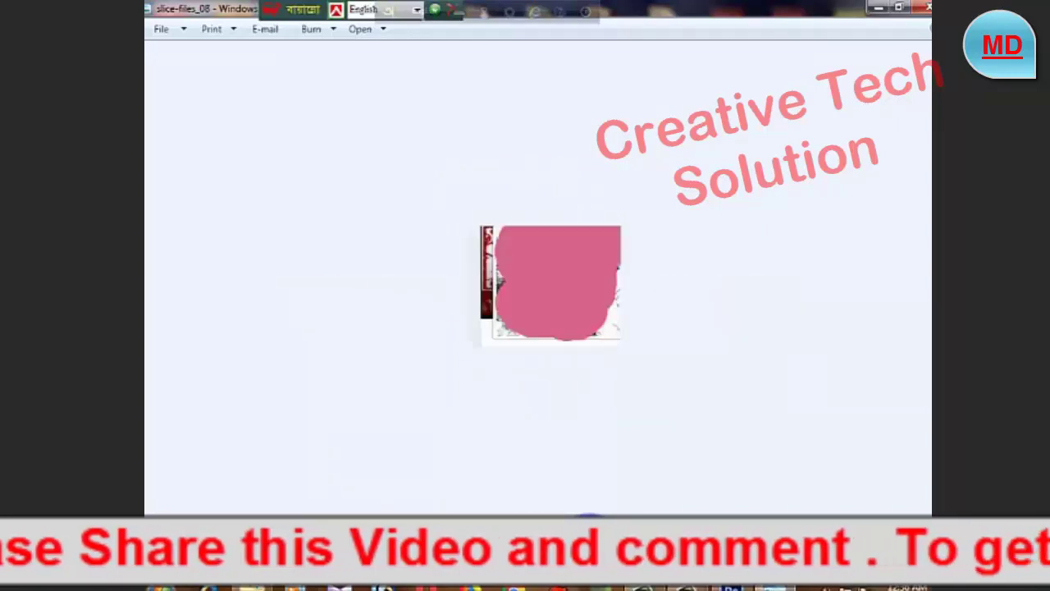
key(Right)
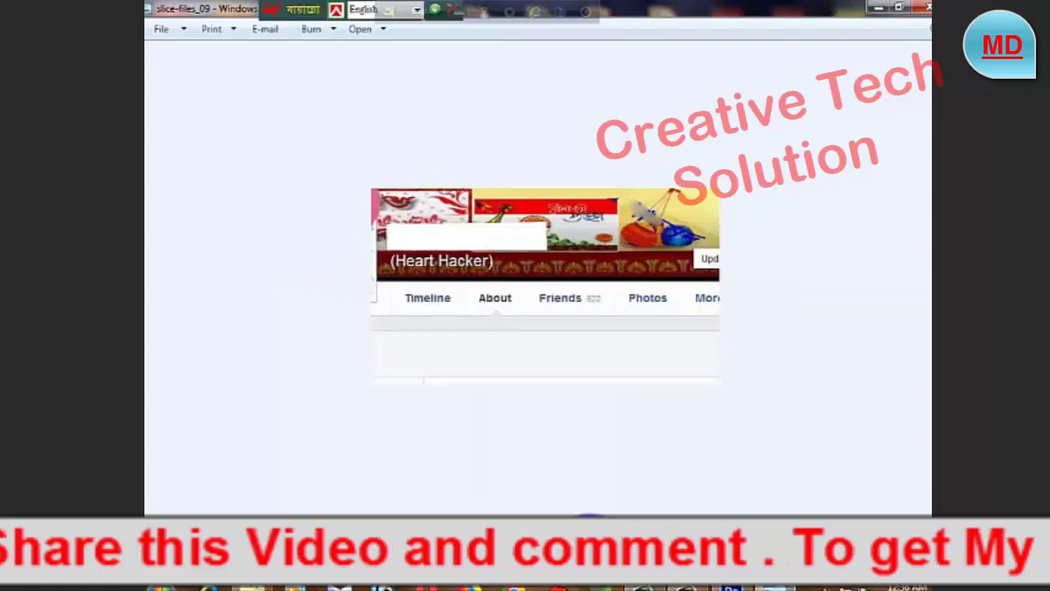
key(Right)
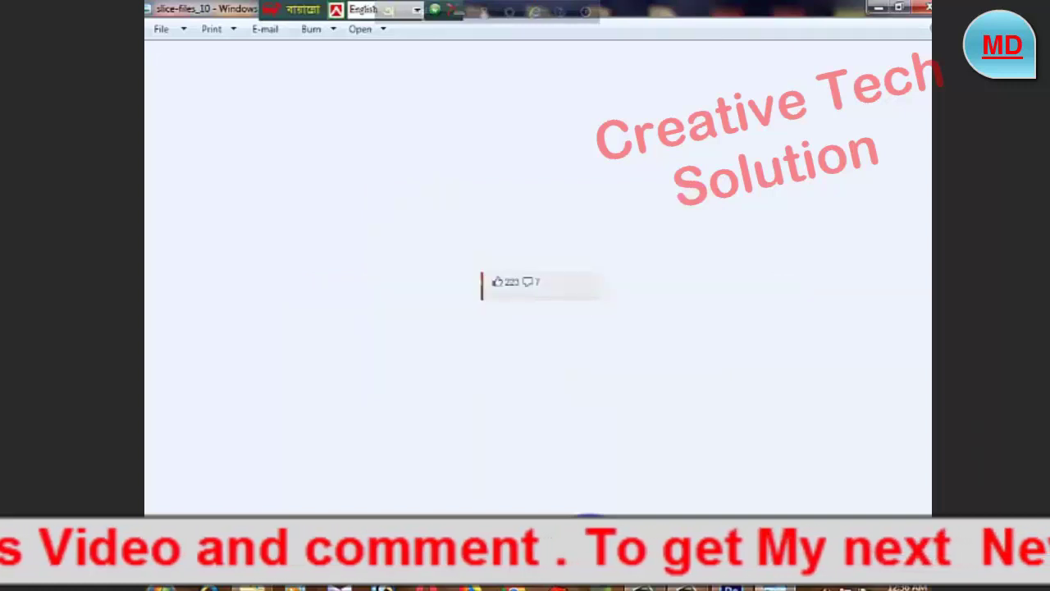
key(Right)
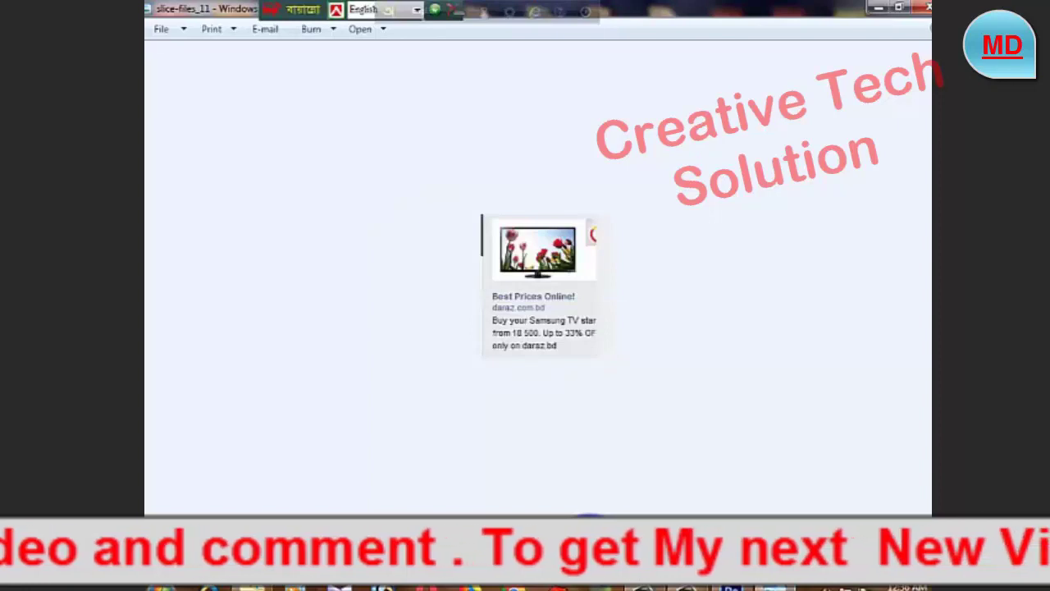
key(Right)
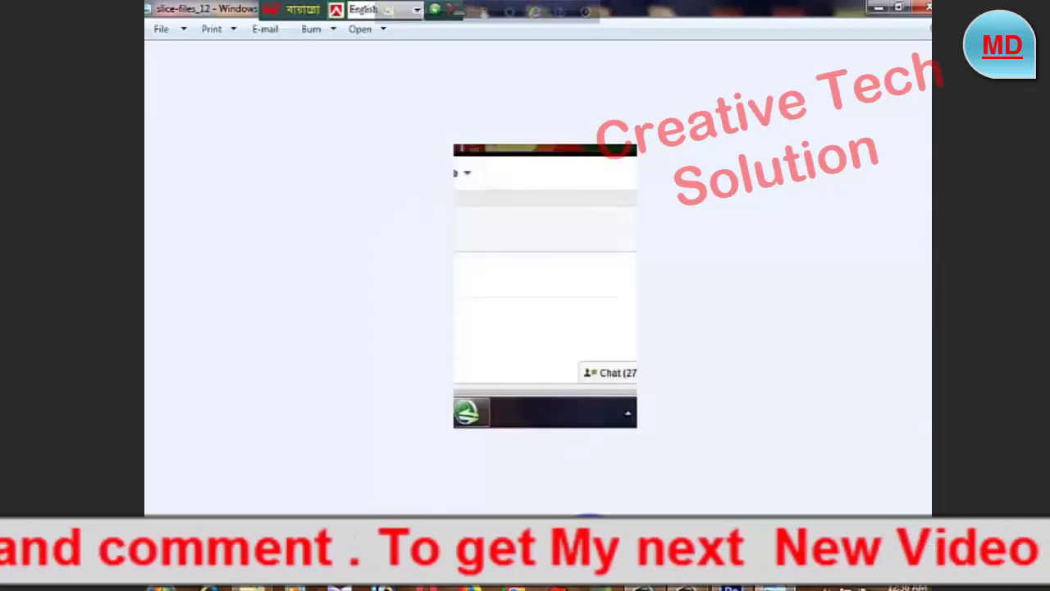
key(Right)
key(Right)
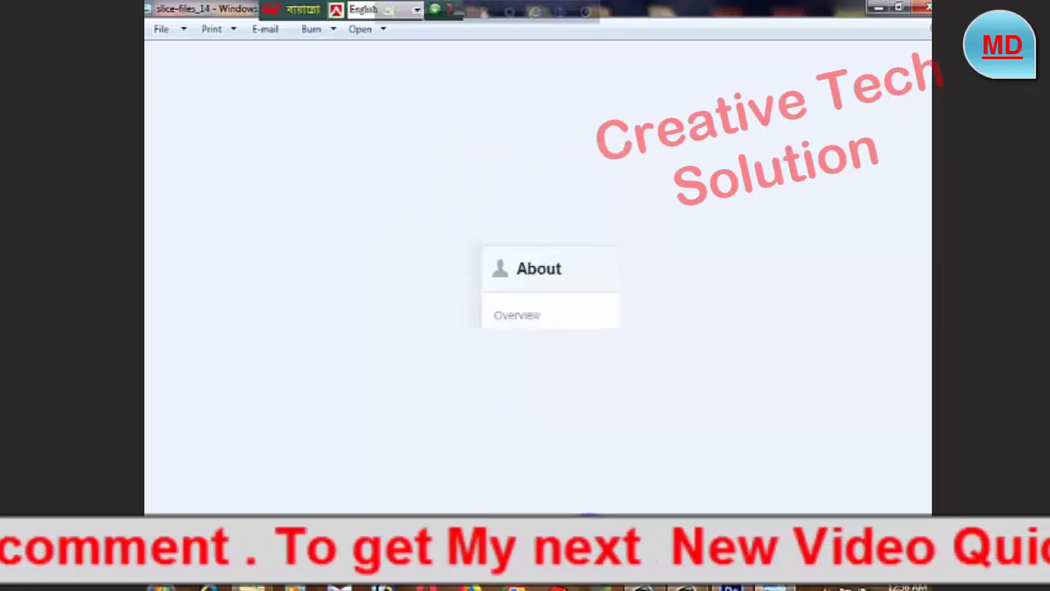
key(Right)
key(Right)
key(Right)
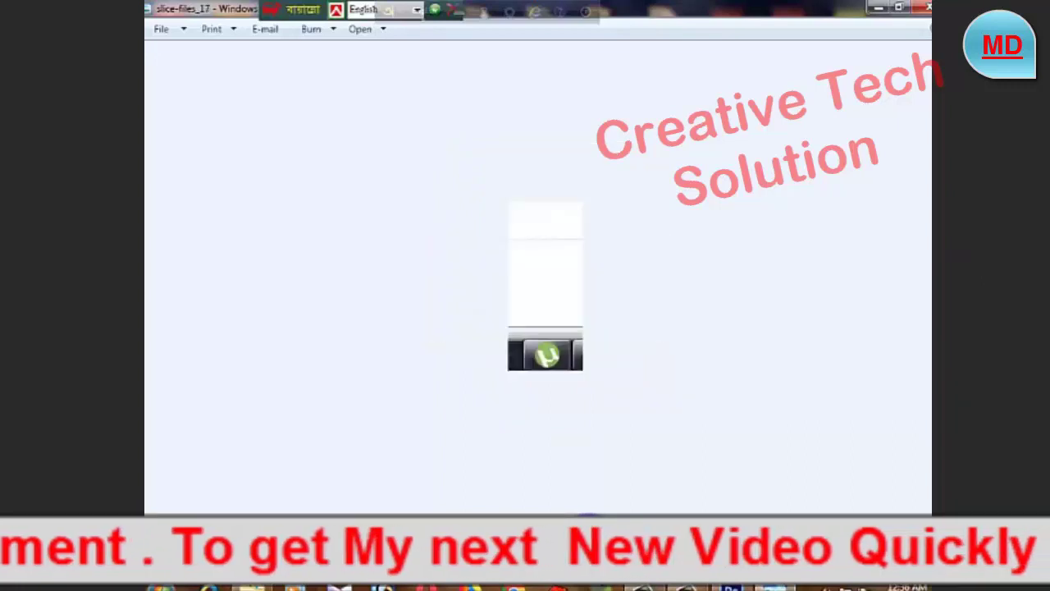
key(Right)
key(Right)
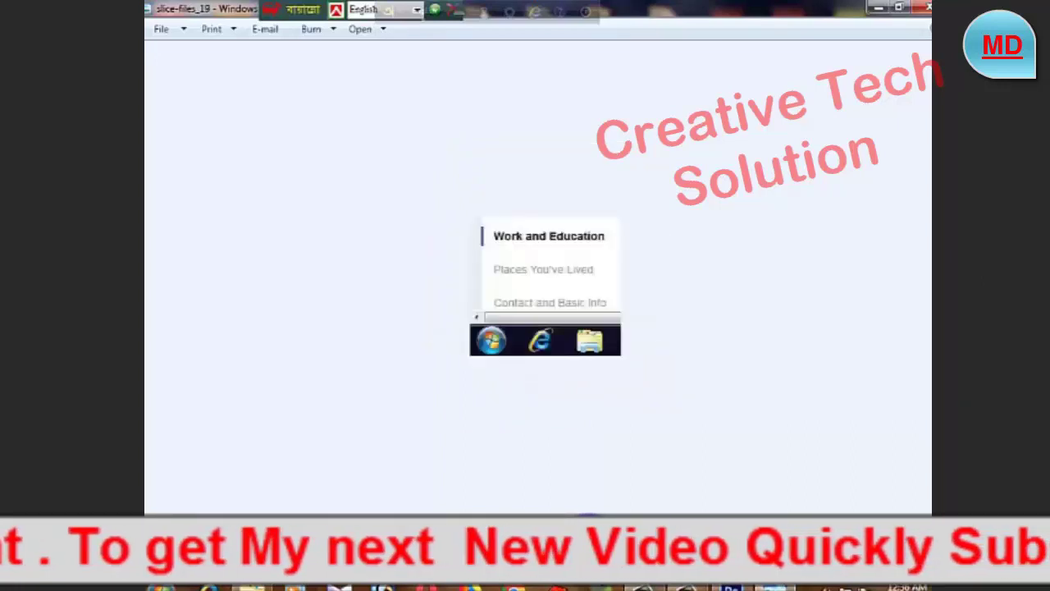
key(Right)
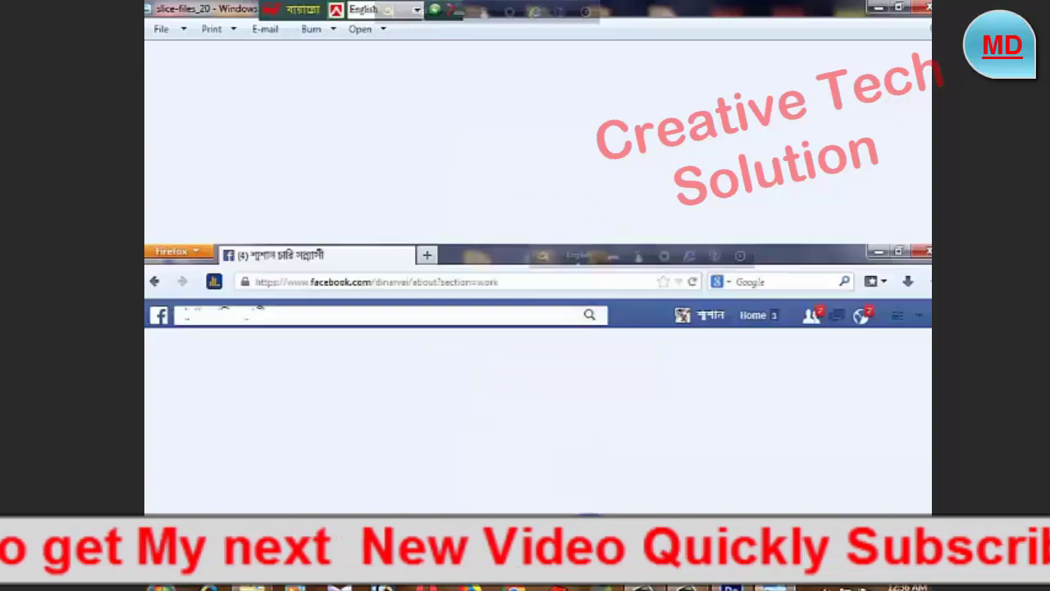
key(Right)
key(Right)
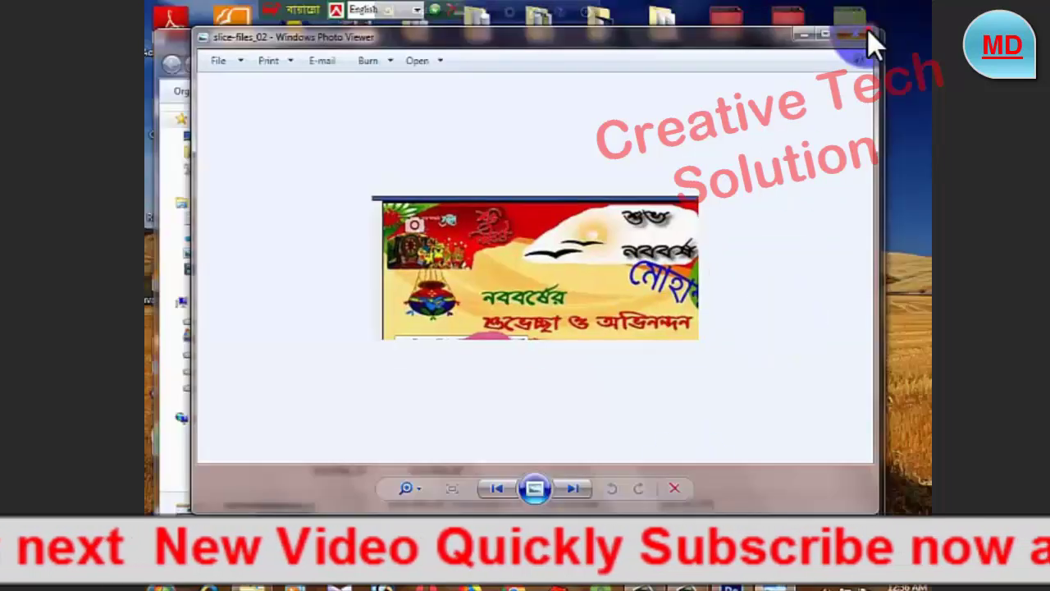
click(870, 33)
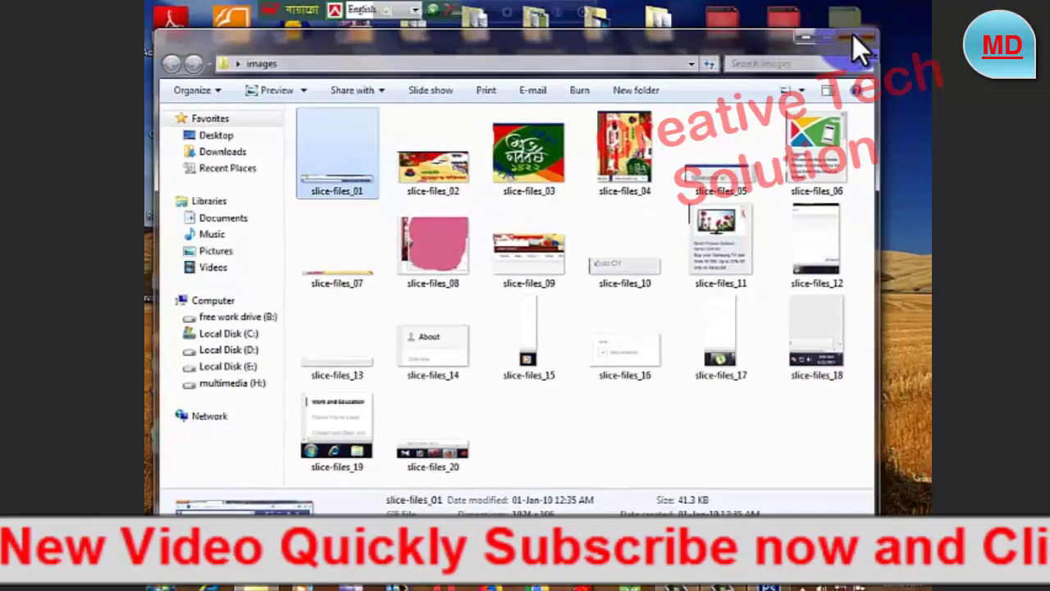
- Close the images folder window, then close bn cvr final.jpg without saving changes
click(854, 38)
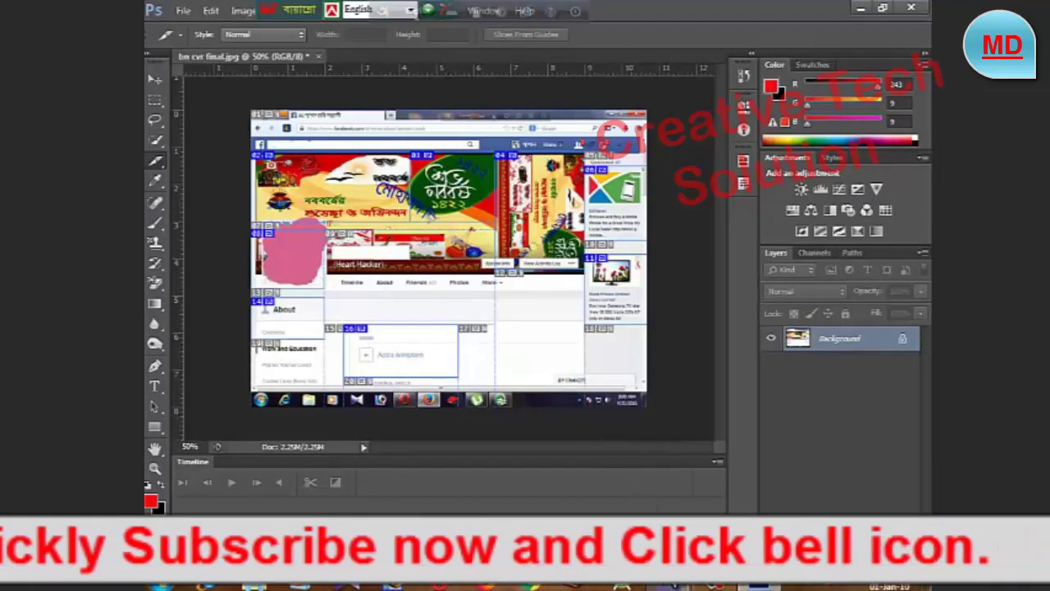
click(188, 19)
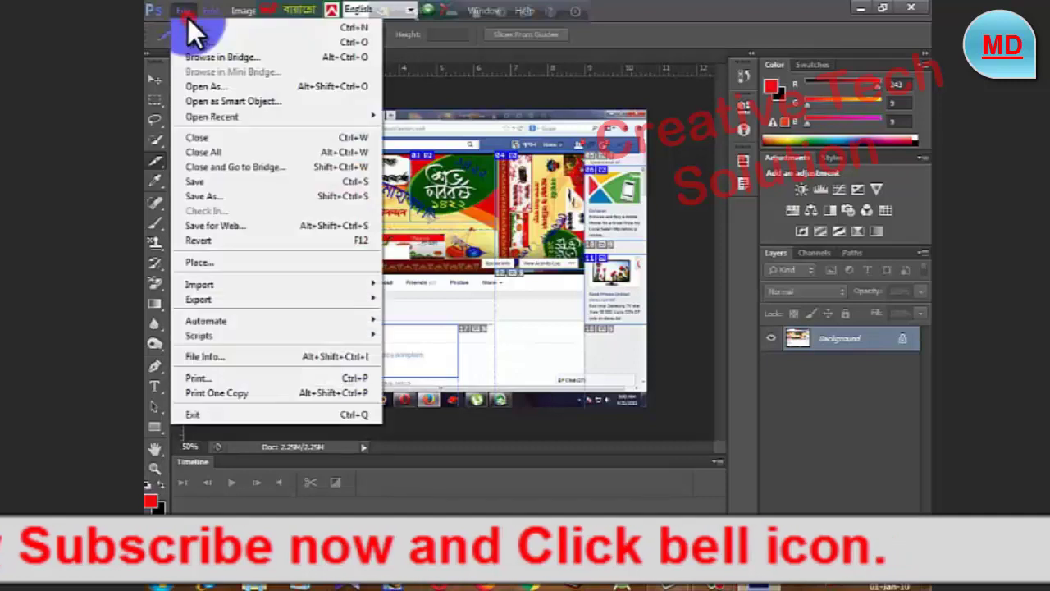
click(223, 135)
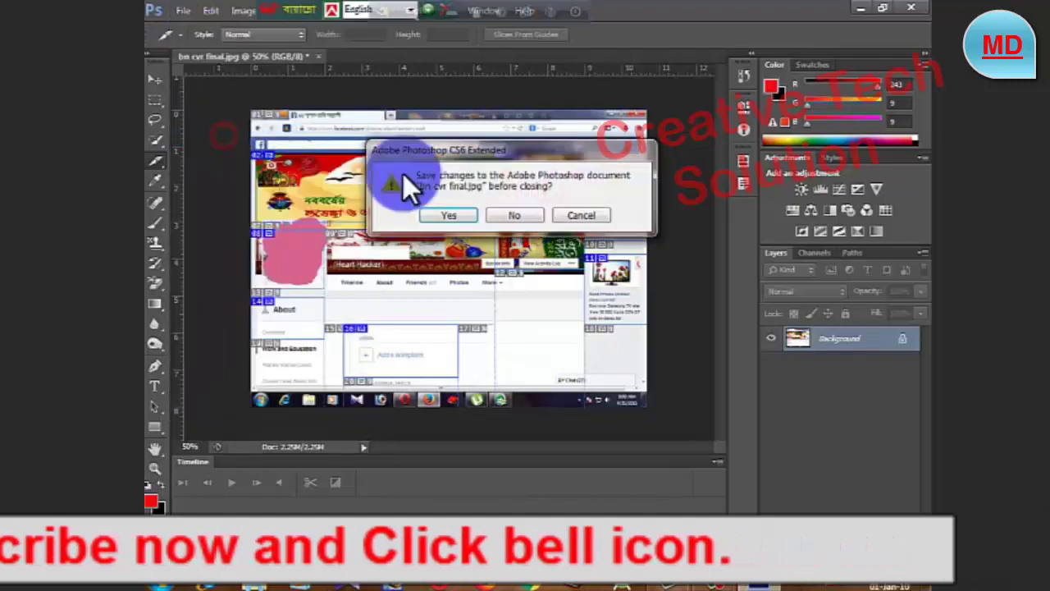
click(514, 215)
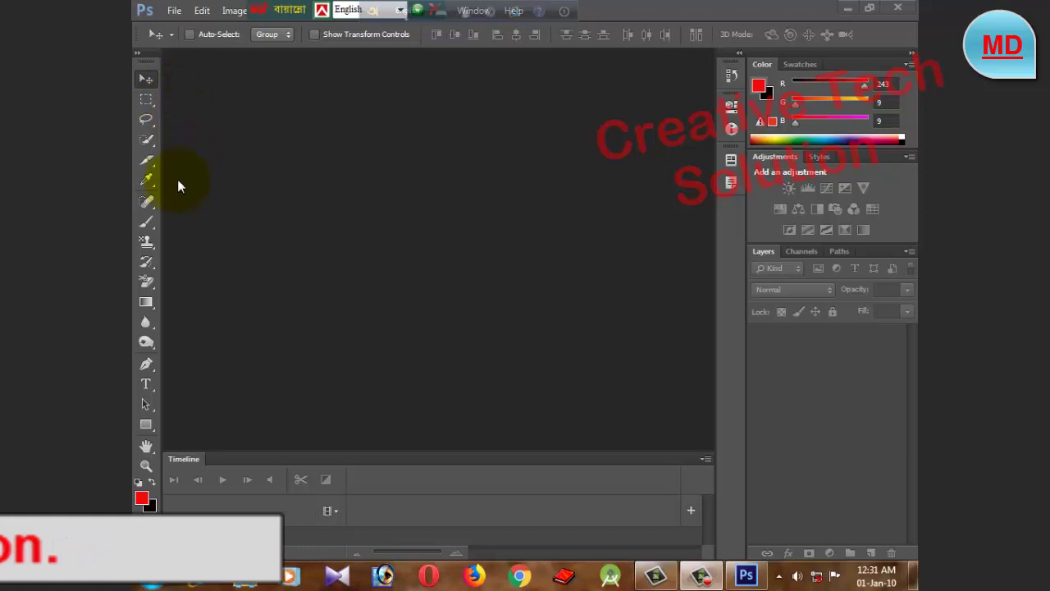
- Open bn cvr final from the PS tuts mine folder via File > Open
click(175, 10)
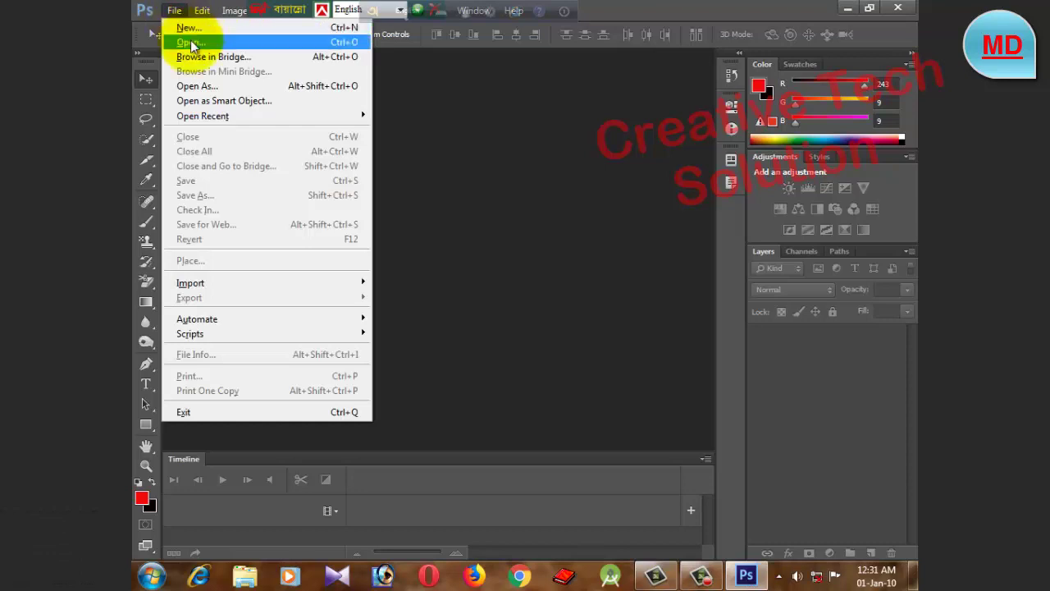
click(191, 44)
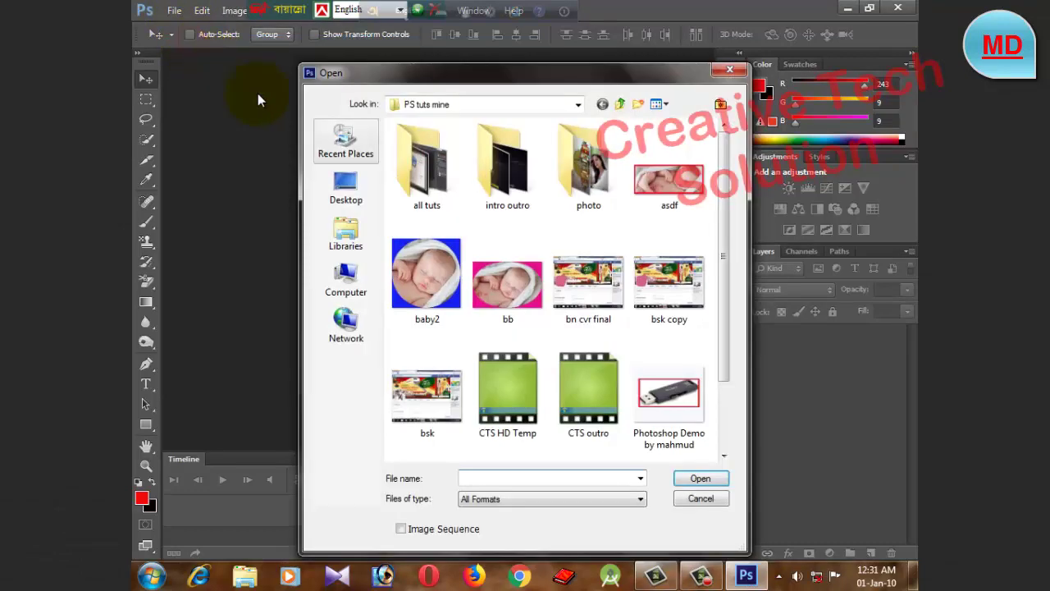
click(584, 275)
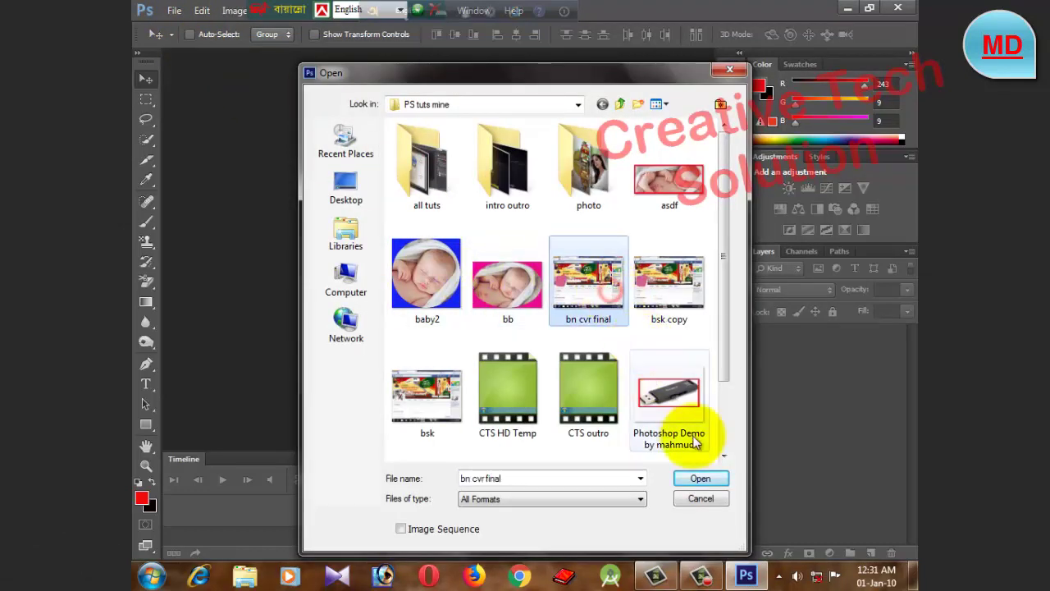
click(700, 479)
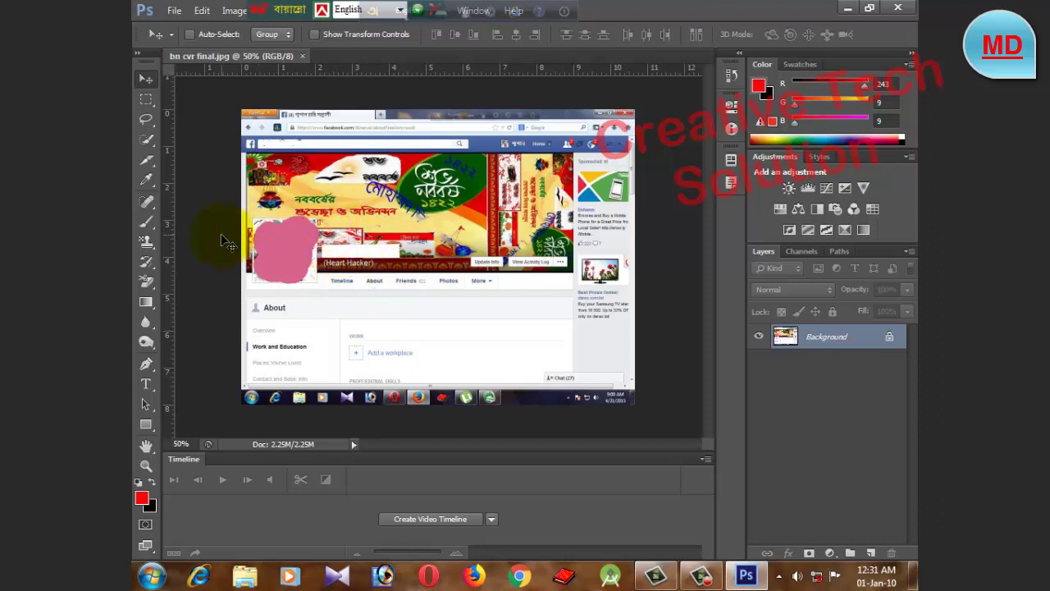
- Select the Slice Tool from the Crop tool flyout
click(151, 164)
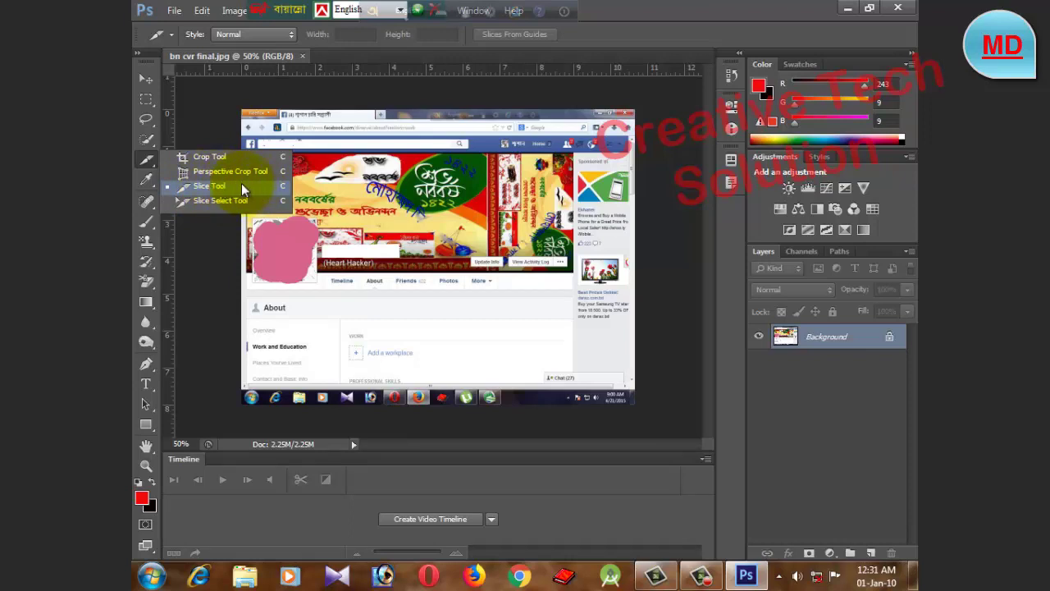
click(241, 185)
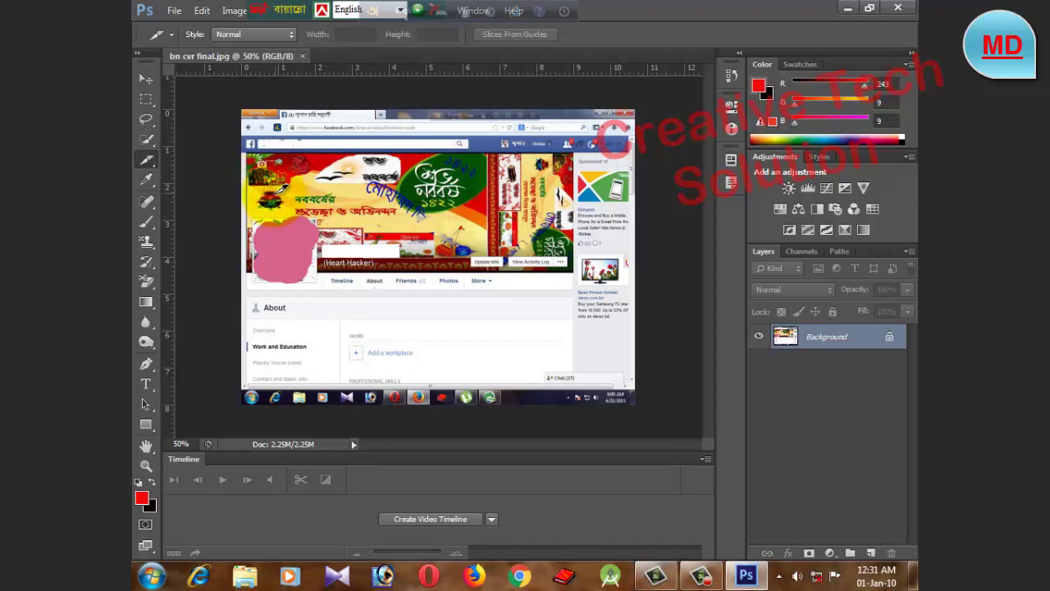
click(272, 231)
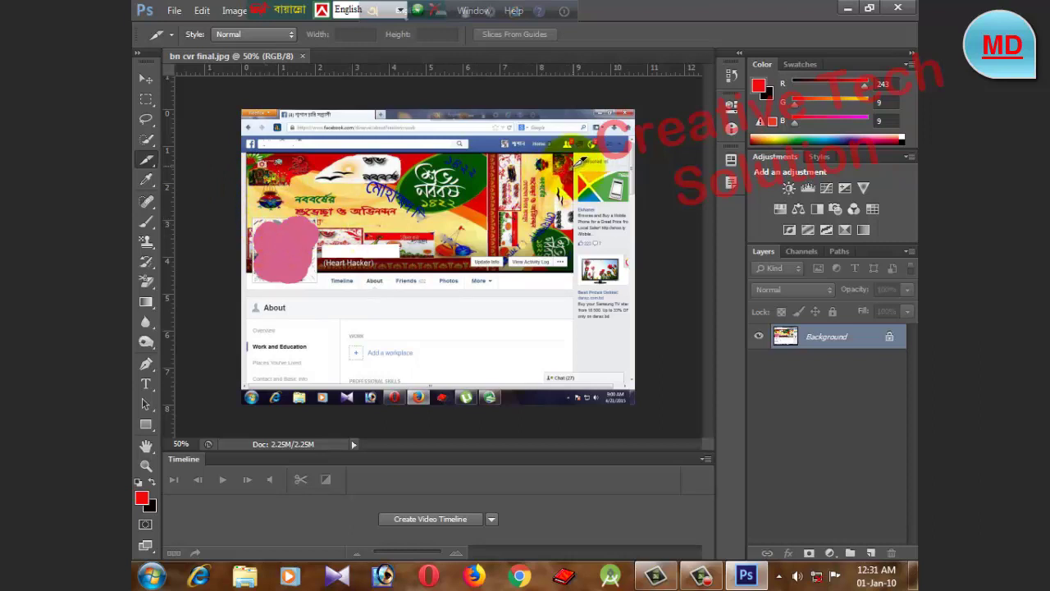
- Draw a slice around the top sponsored sidebar ad, adjusting its top and bottom edges
drag(578, 161, 628, 195)
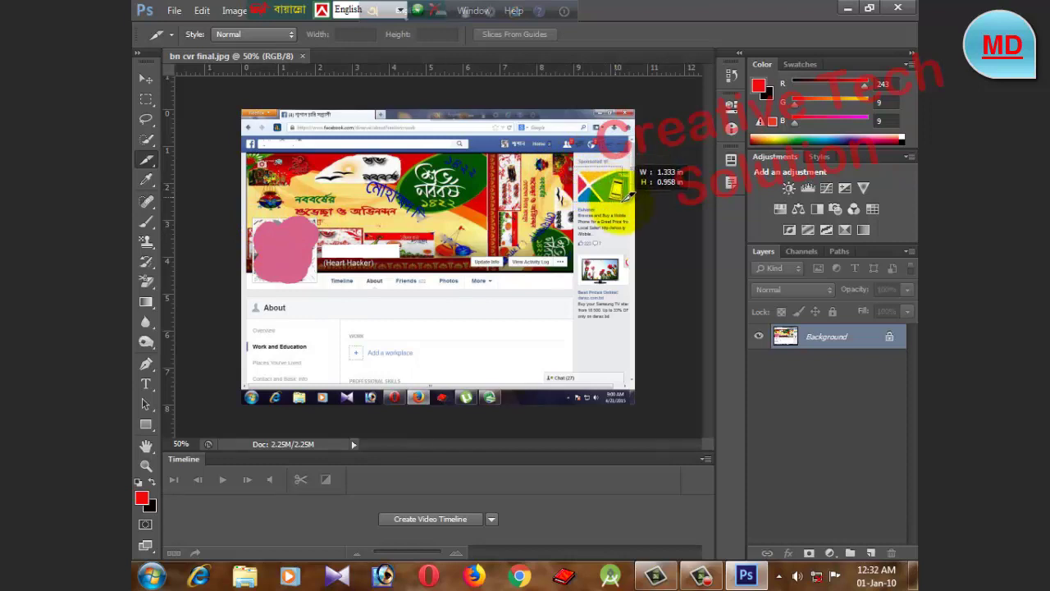
drag(638, 200, 631, 206)
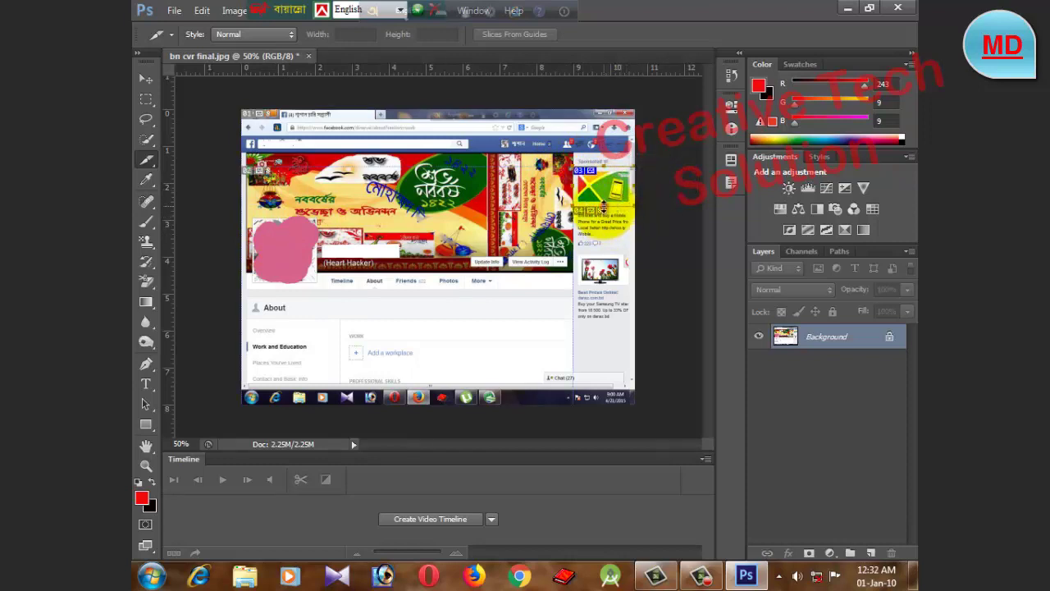
drag(603, 209, 606, 333)
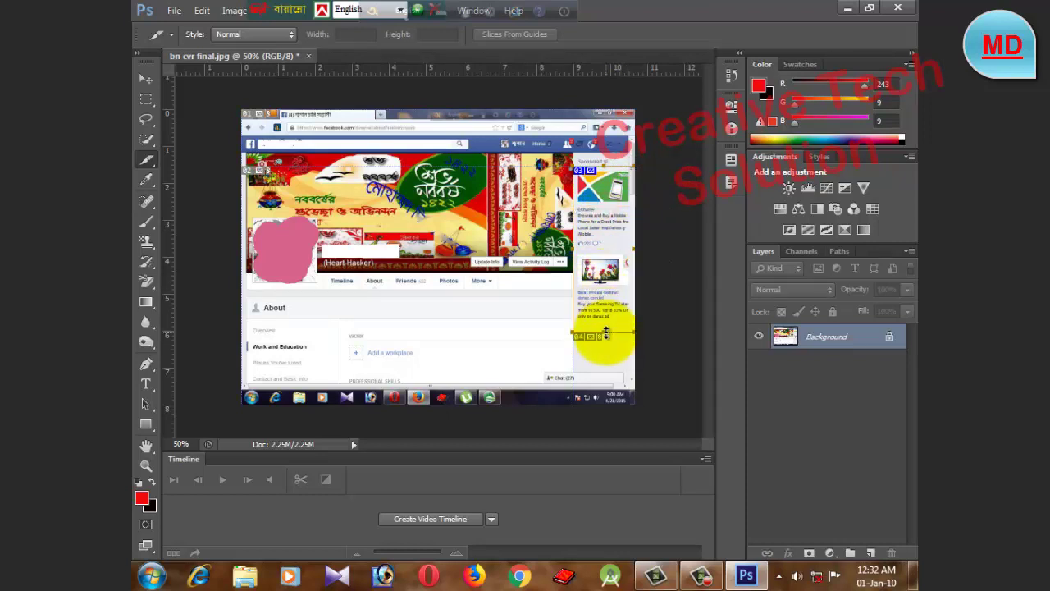
drag(611, 332, 617, 247)
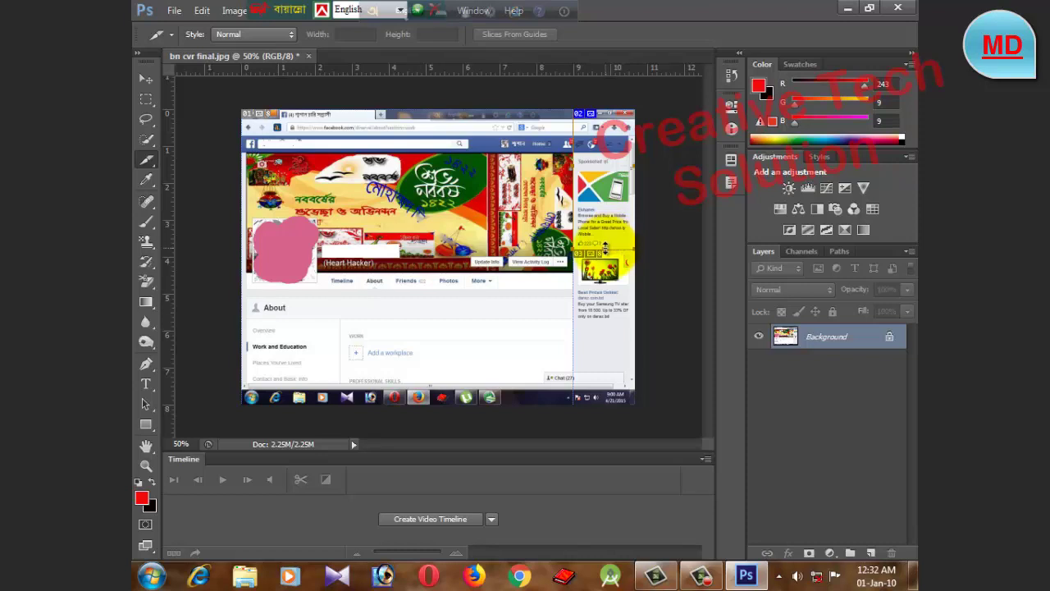
drag(604, 244, 605, 217)
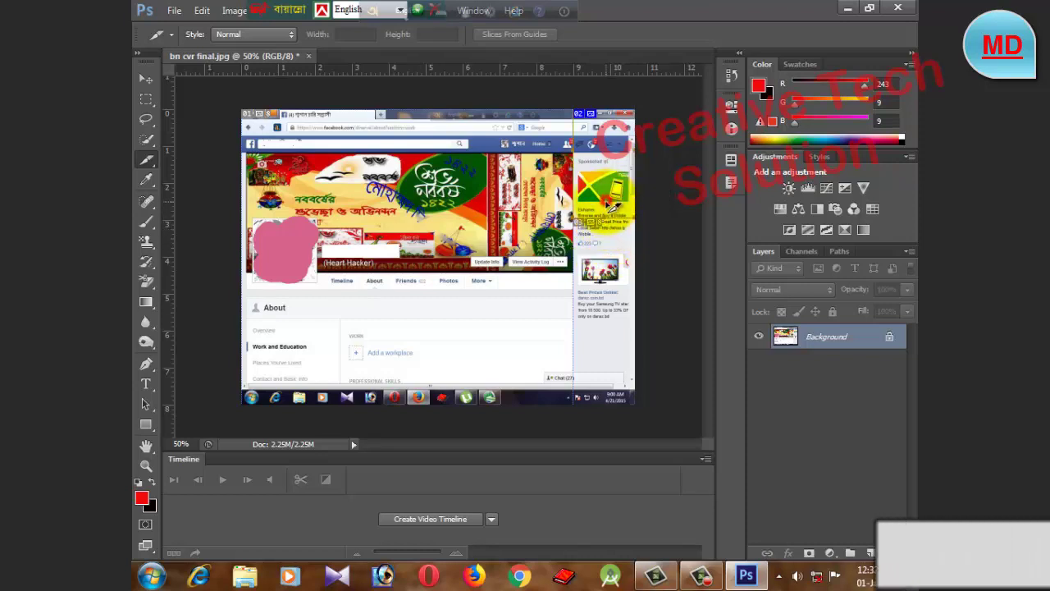
drag(612, 204, 613, 250)
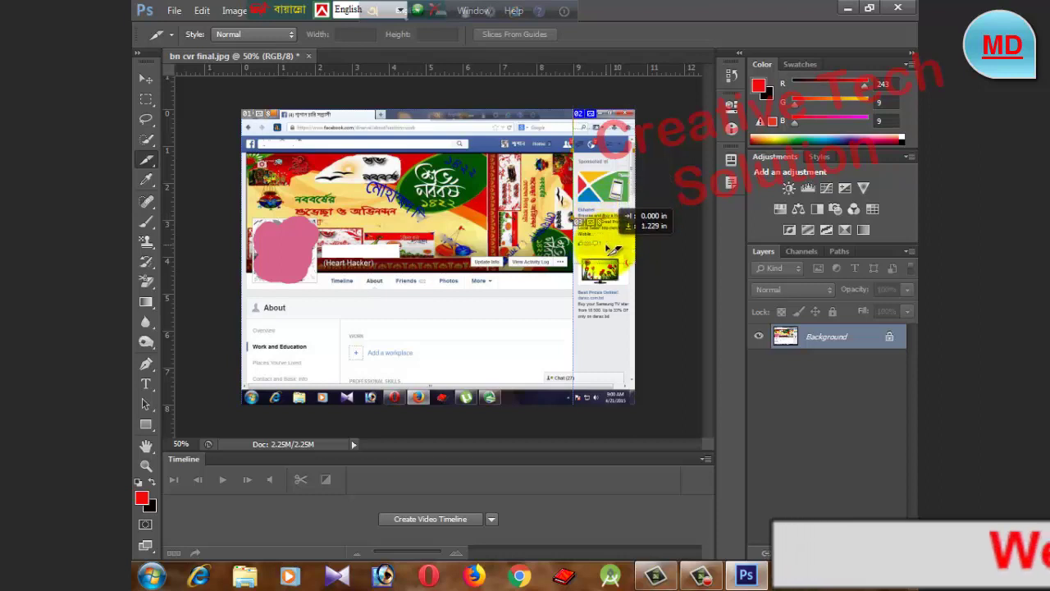
drag(613, 249, 612, 257)
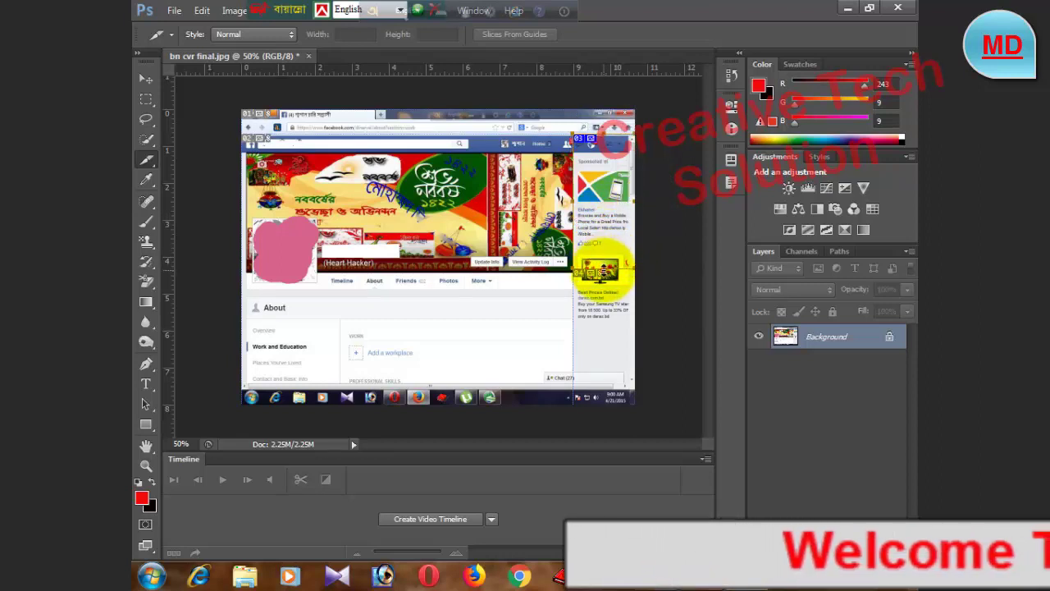
drag(607, 271, 603, 231)
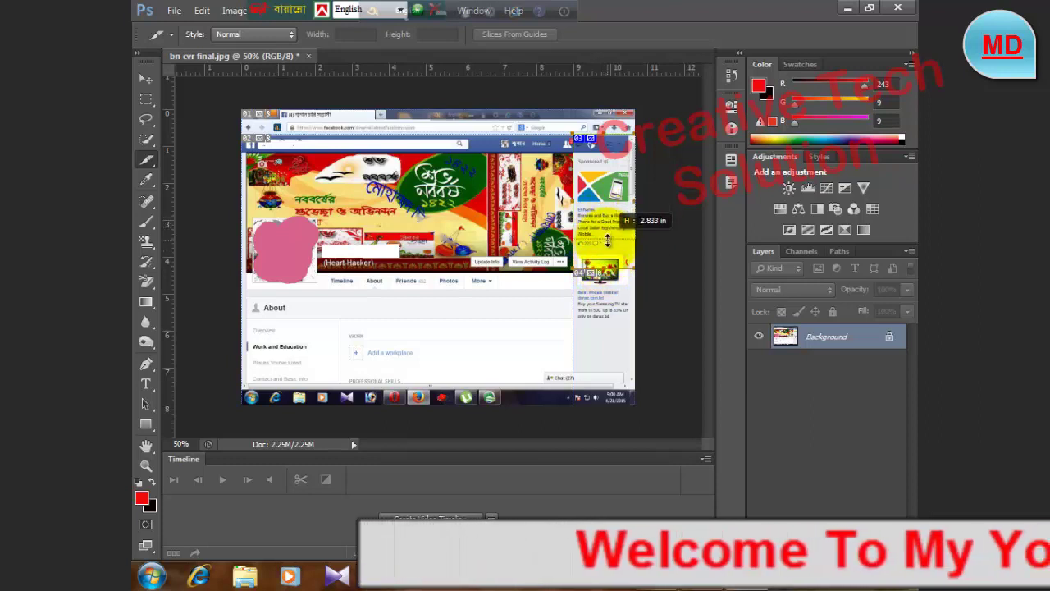
drag(603, 230, 604, 234)
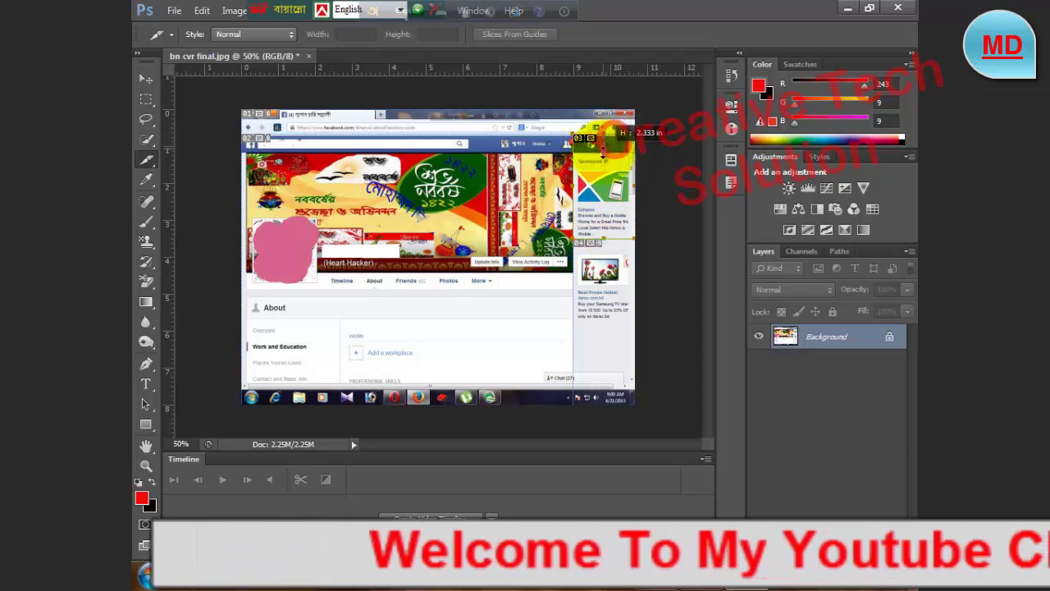
drag(603, 131, 603, 165)
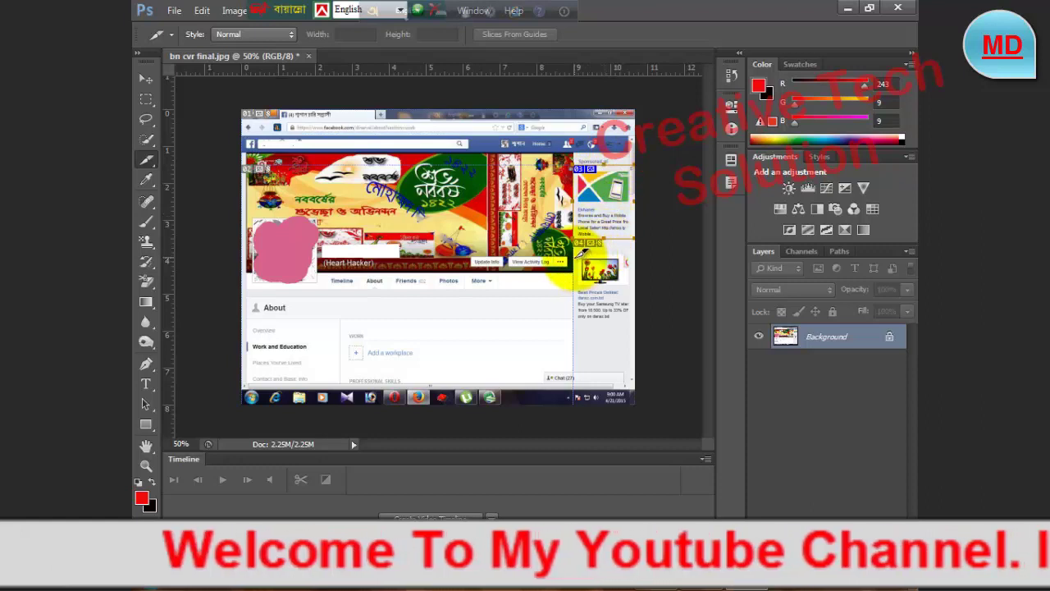
- Slice the second sidebar TV ad and the right part of the cover banner
mouse_move(584, 244)
mouse_down()
mouse_move(634, 283)
mouse_move(636, 310)
mouse_up()
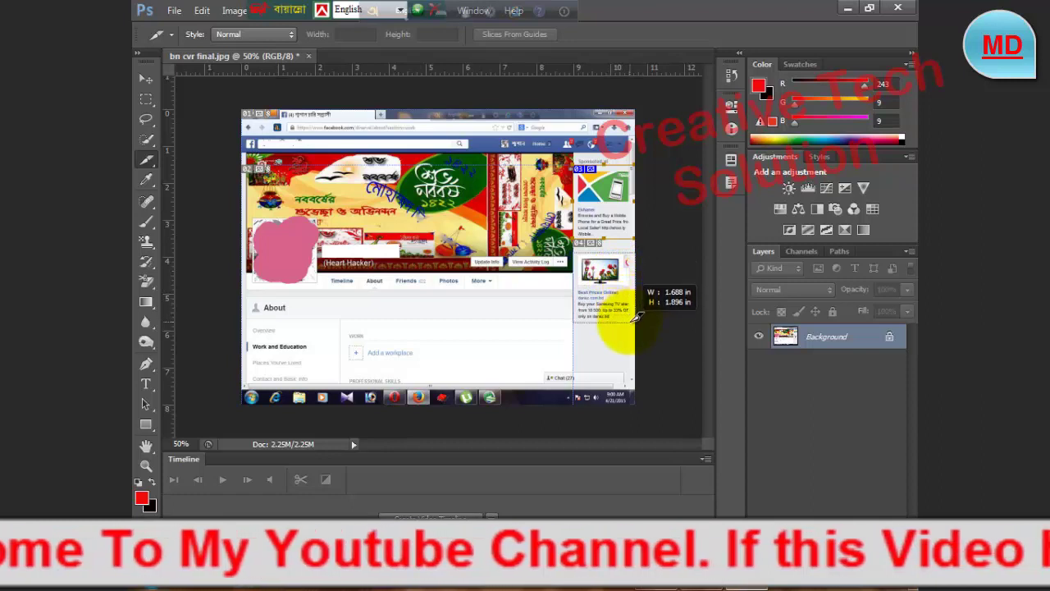
drag(636, 309, 634, 324)
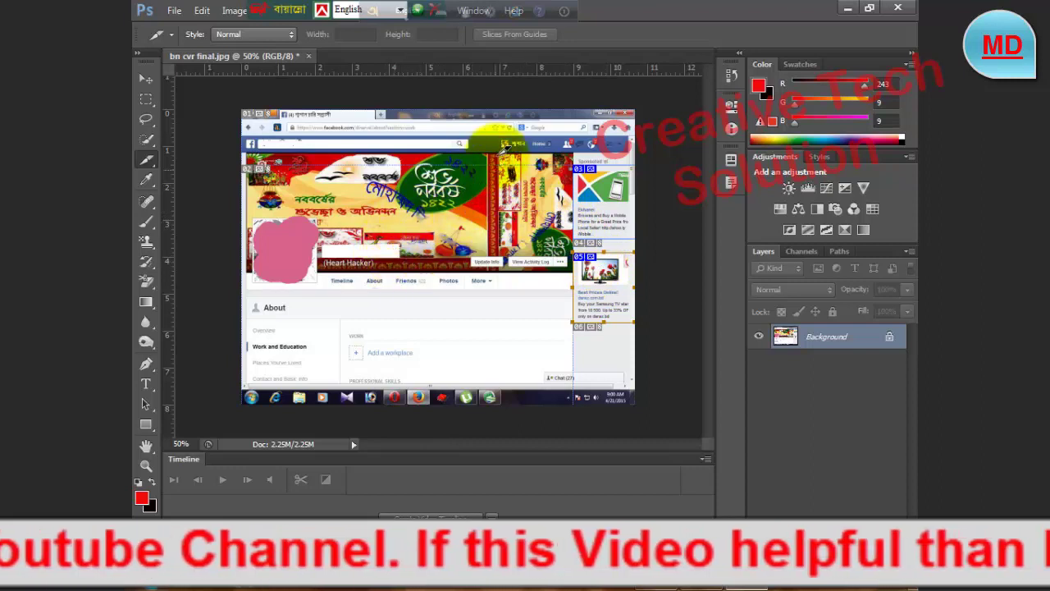
drag(487, 151, 566, 242)
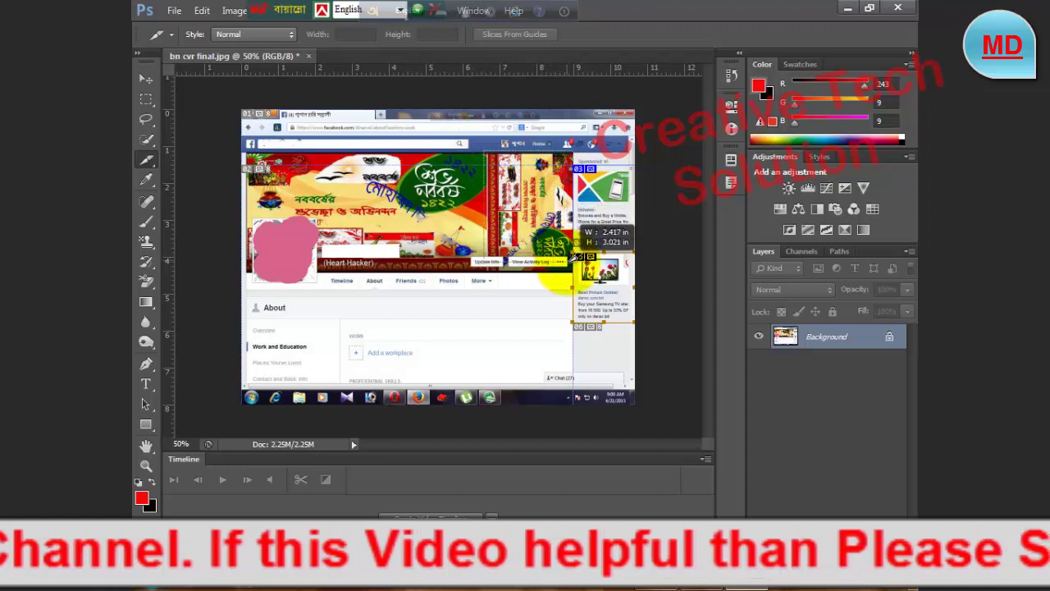
drag(567, 241, 572, 270)
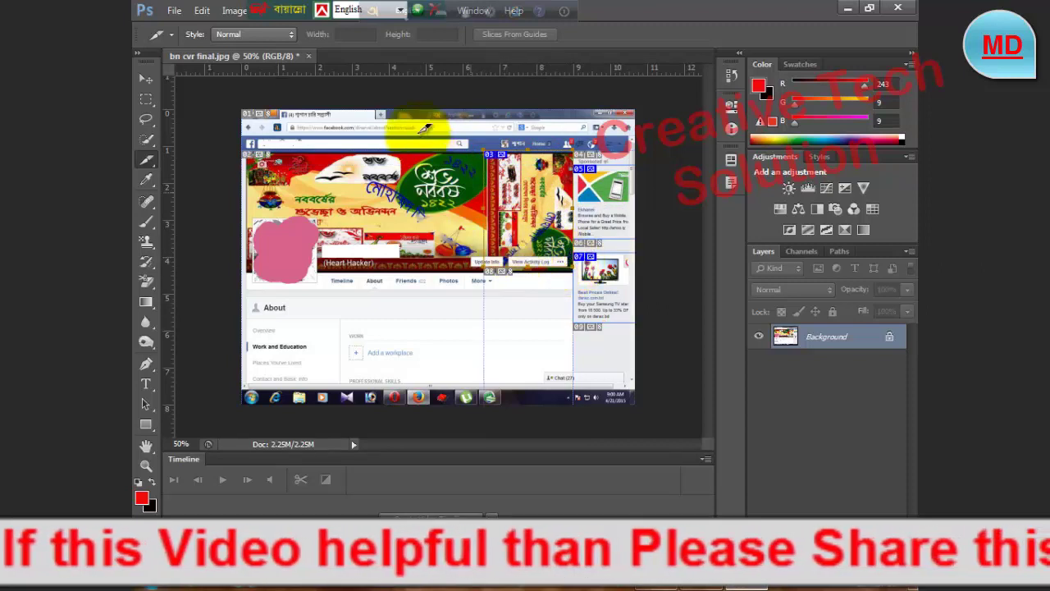
- Slice the middle and top-left sections of the cover banner
drag(398, 148, 491, 216)
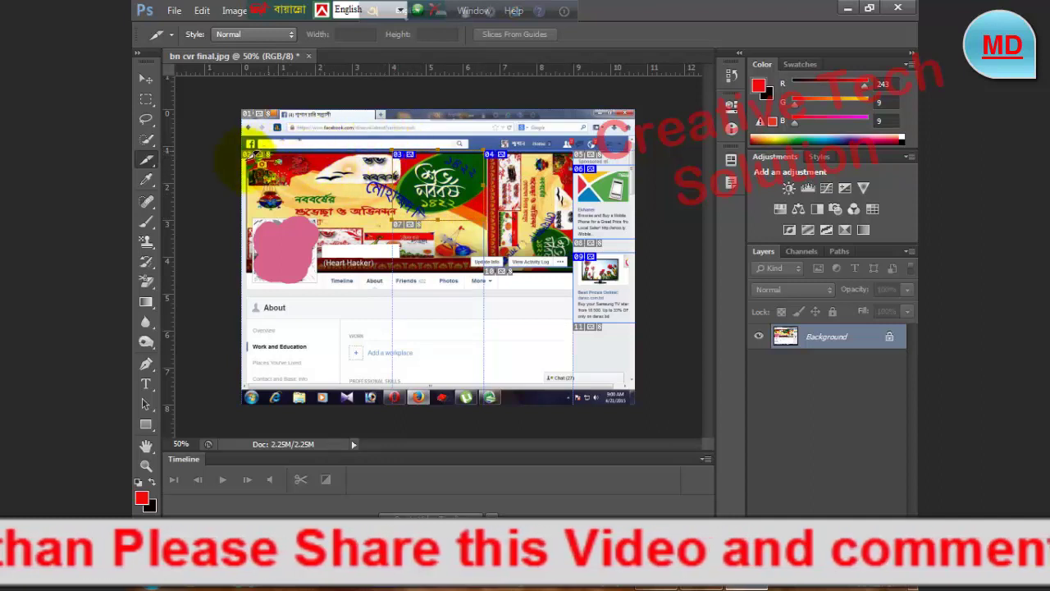
mouse_move(248, 154)
mouse_down()
mouse_move(397, 192)
mouse_move(400, 220)
mouse_up()
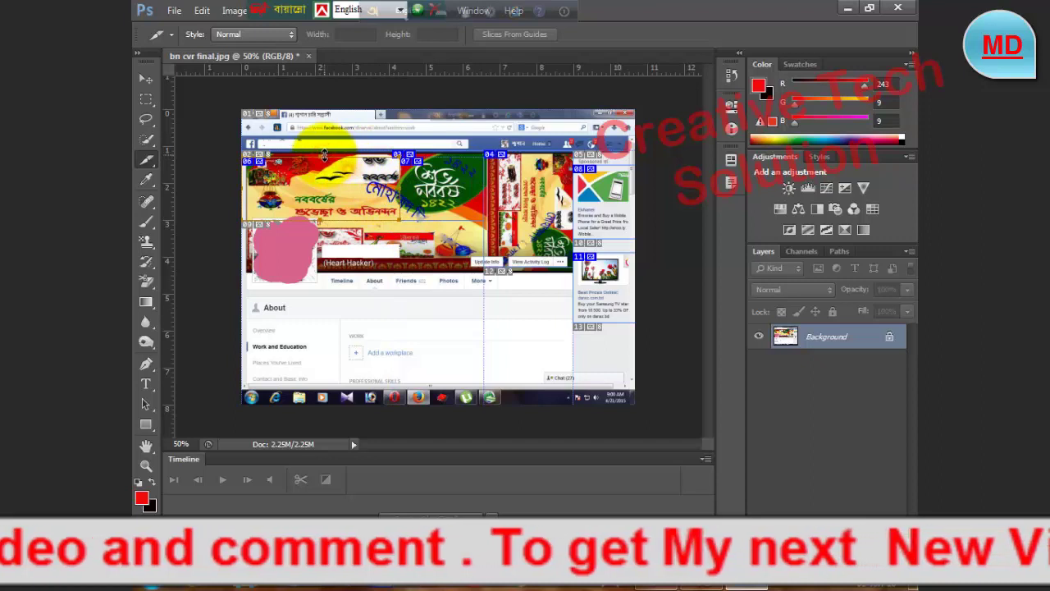
drag(324, 154, 326, 154)
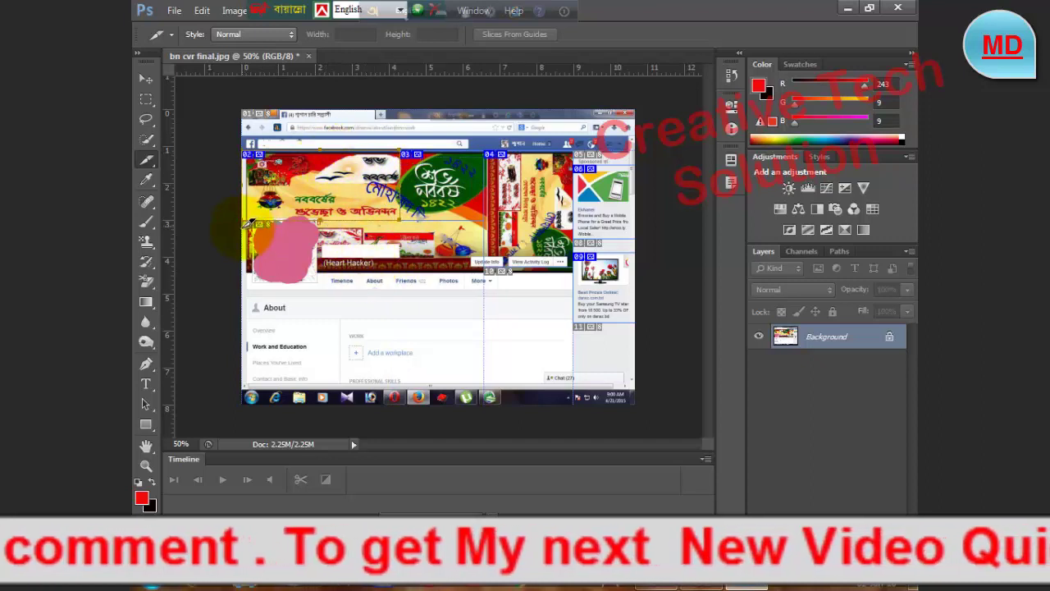
- Slice the profile photo area and the region below it down over the About heading
drag(248, 224, 322, 282)
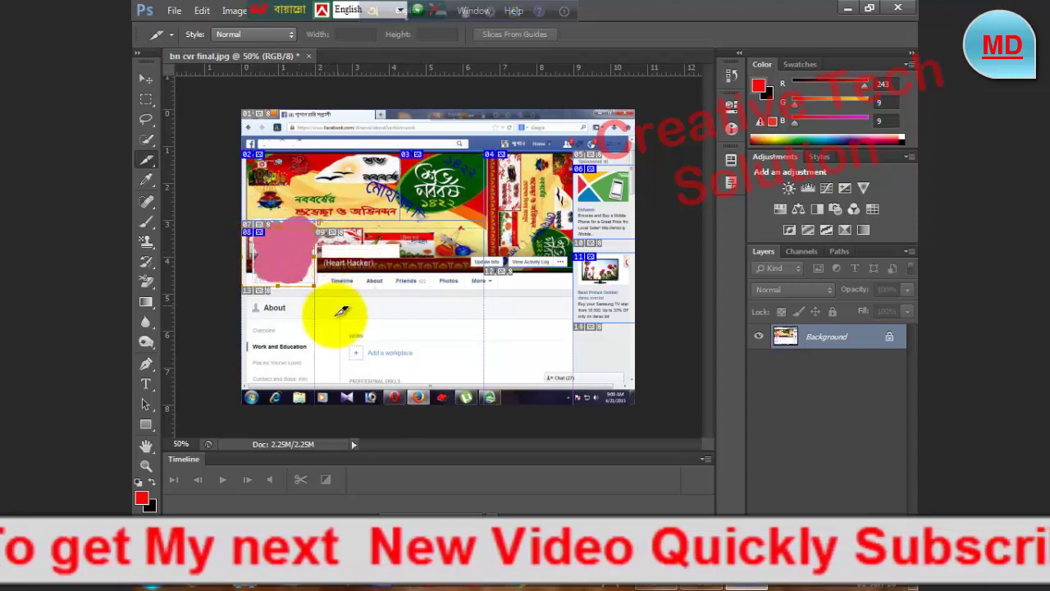
drag(246, 290, 322, 327)
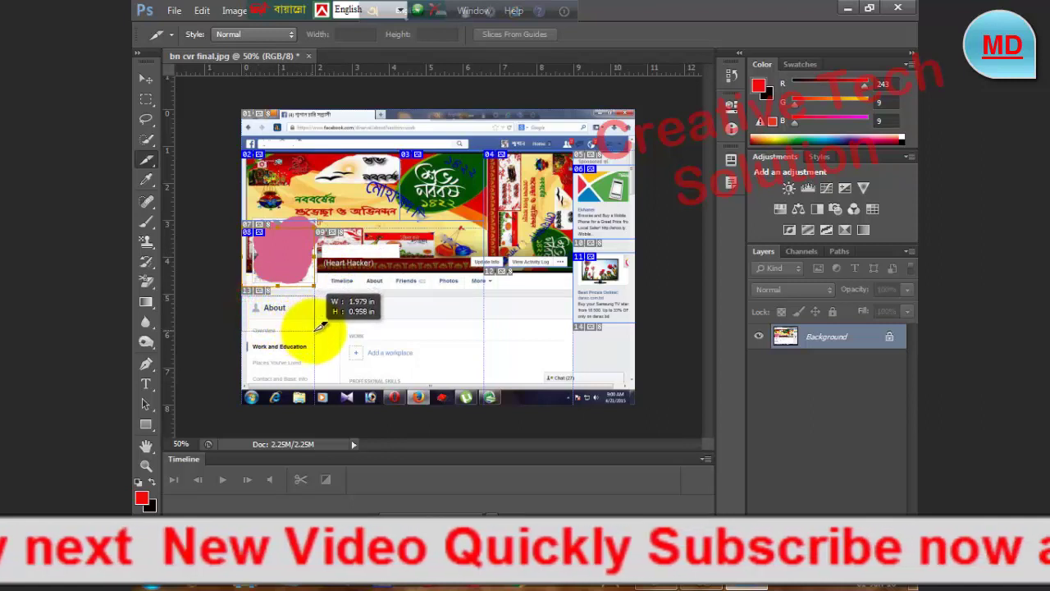
mouse_move(322, 327)
mouse_down()
mouse_move(402, 369)
mouse_move(453, 369)
mouse_up()
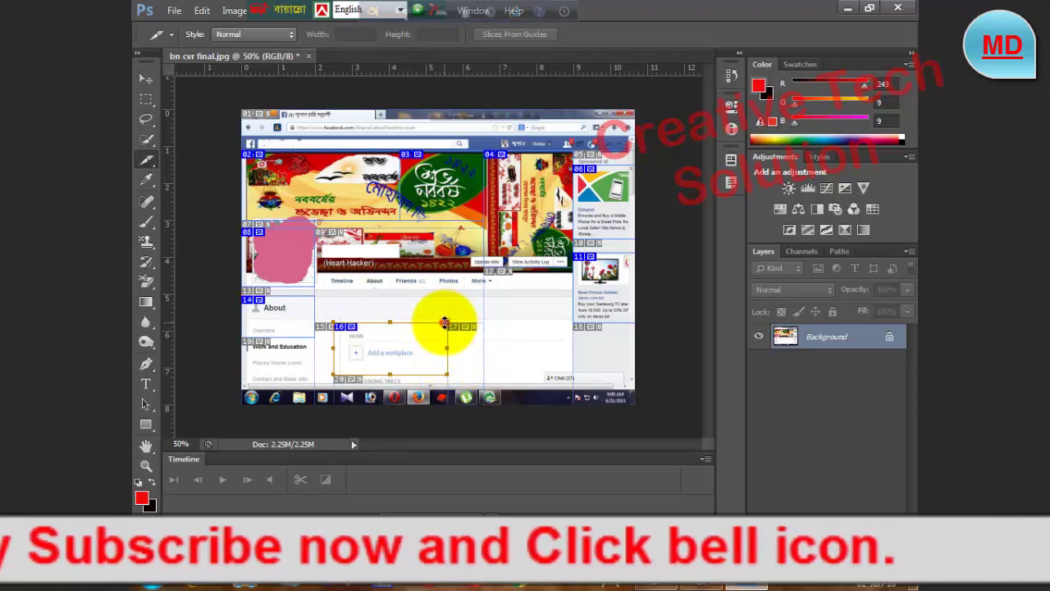
drag(444, 322, 455, 311)
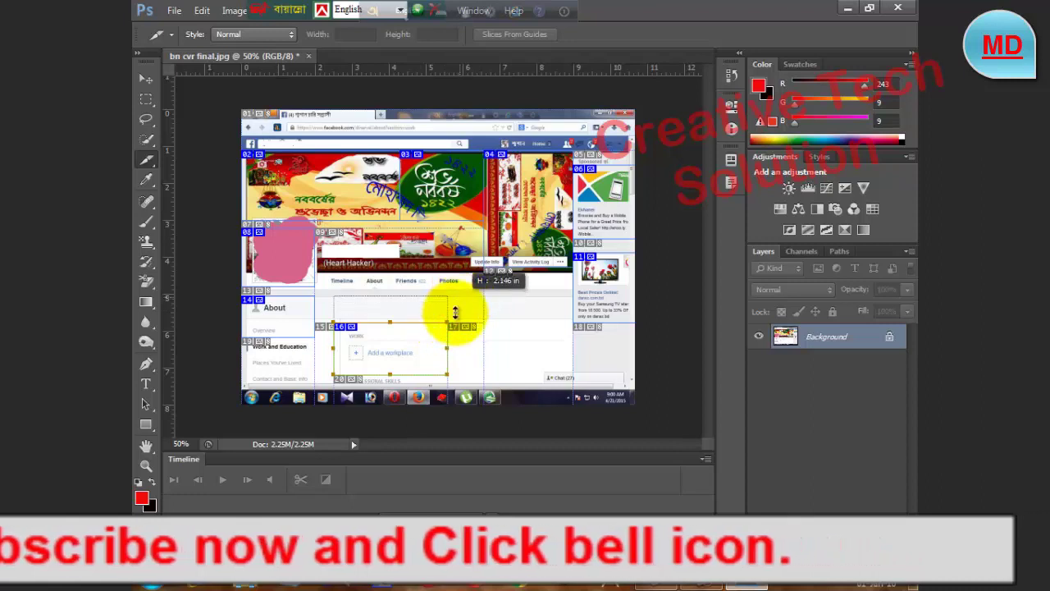
drag(454, 312, 457, 322)
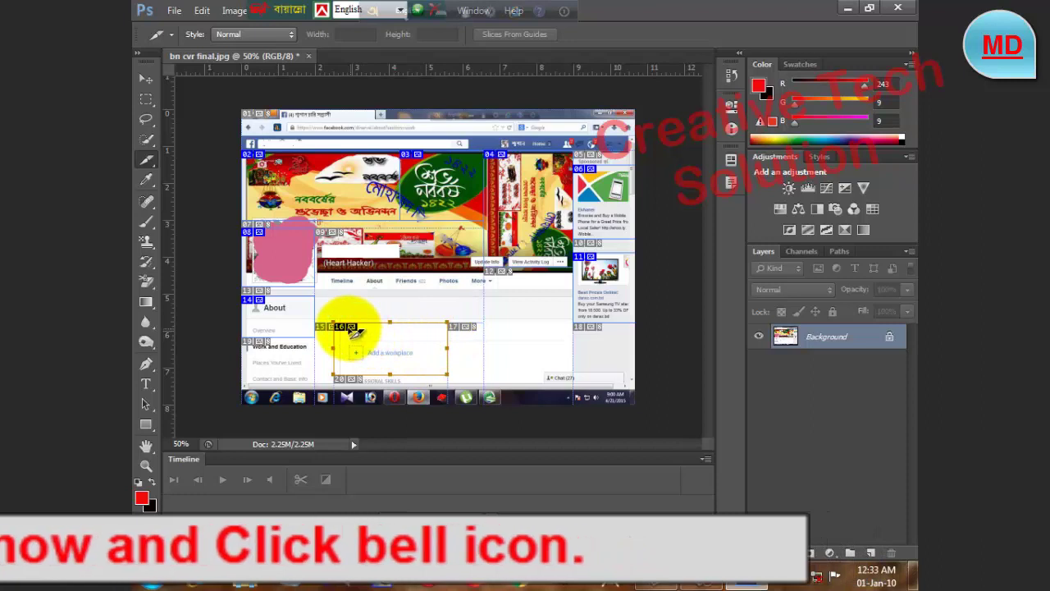
double_click(396, 336)
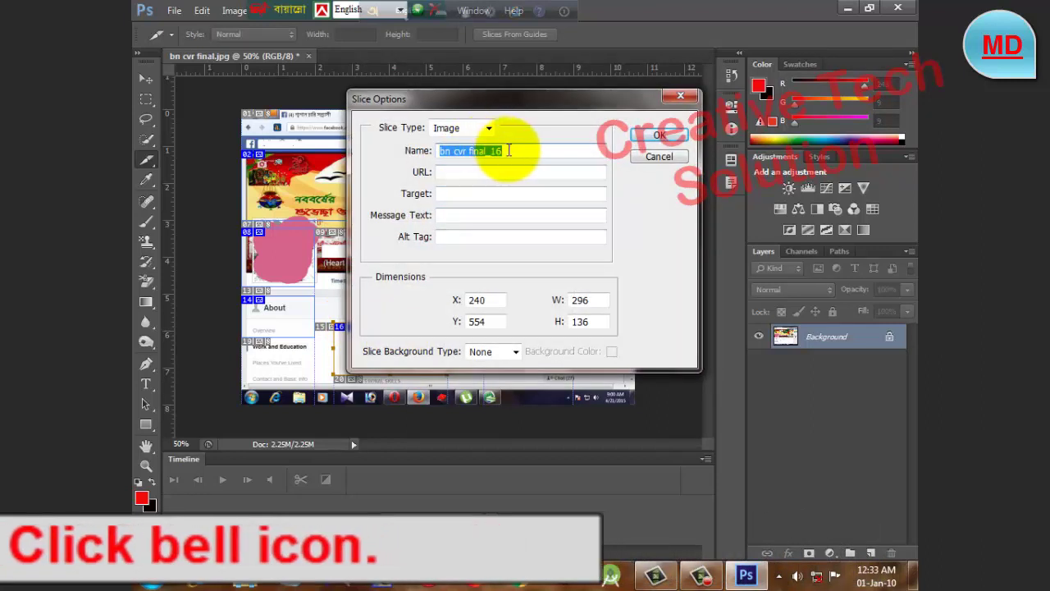
click(509, 150)
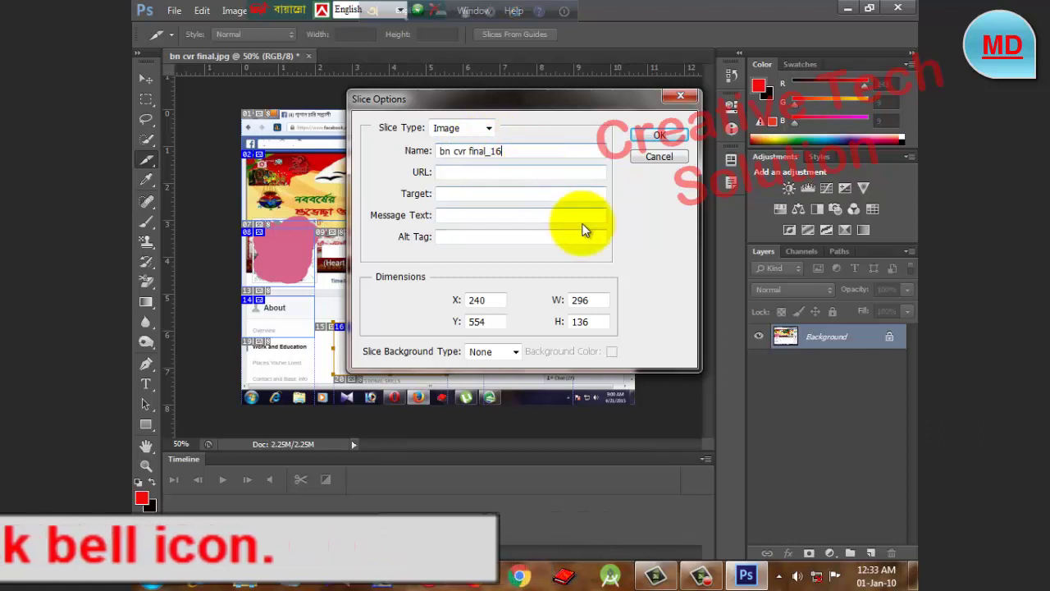
key(BackSpace)
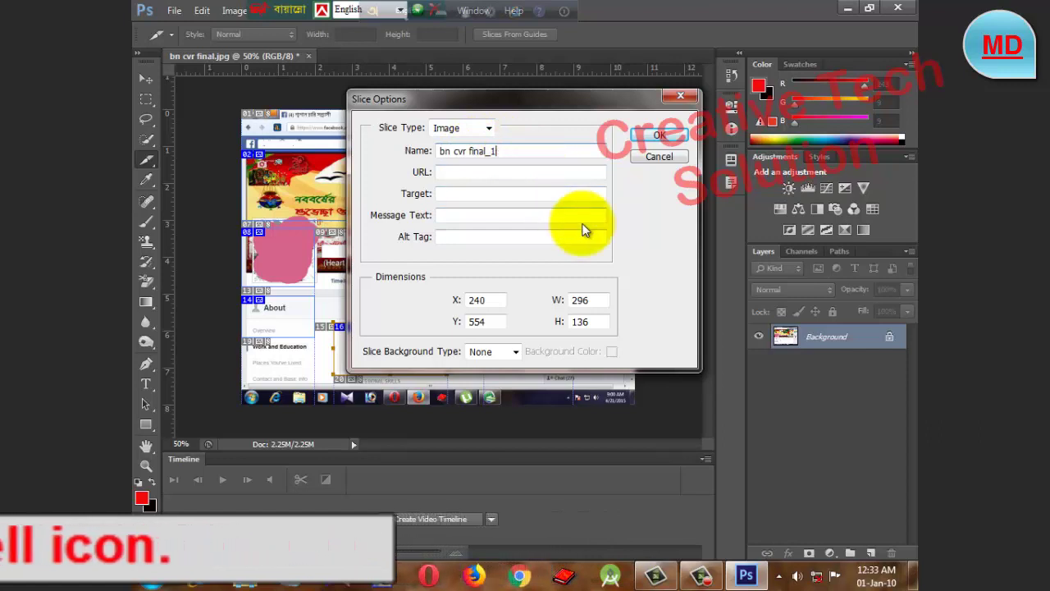
key(BackSpace)
key(BackSpace)
key(BackSpace)
key(BackSpace)
key(BackSpace)
key(BackSpace)
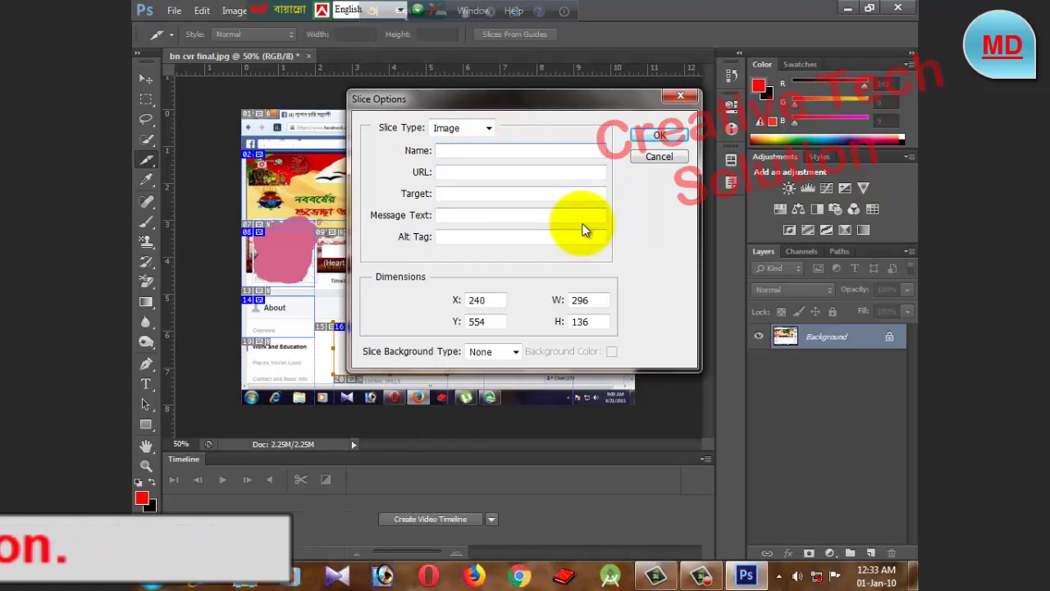
text(sl)
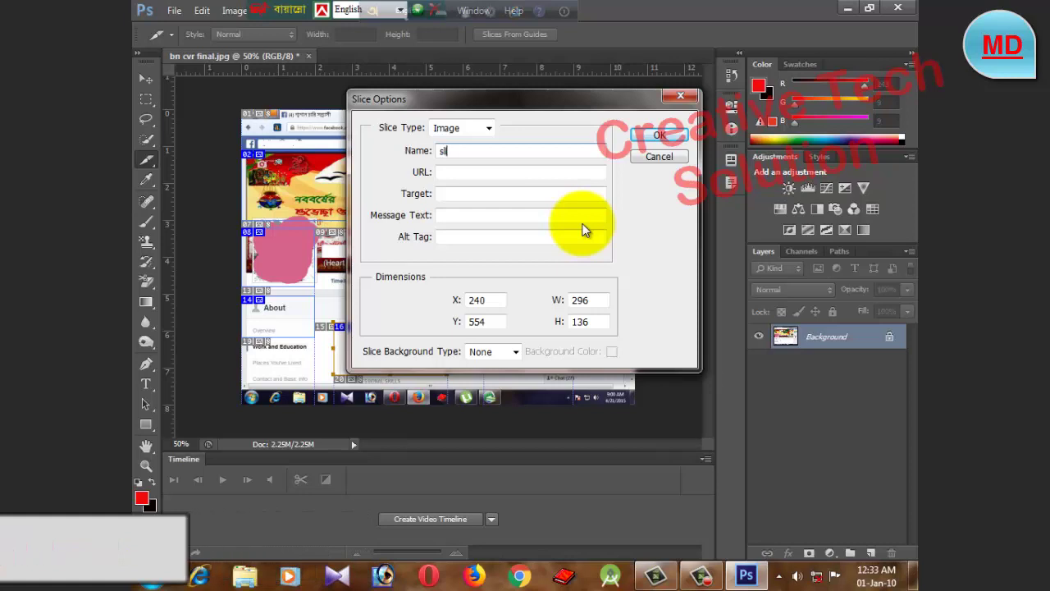
text(ice tool 11)
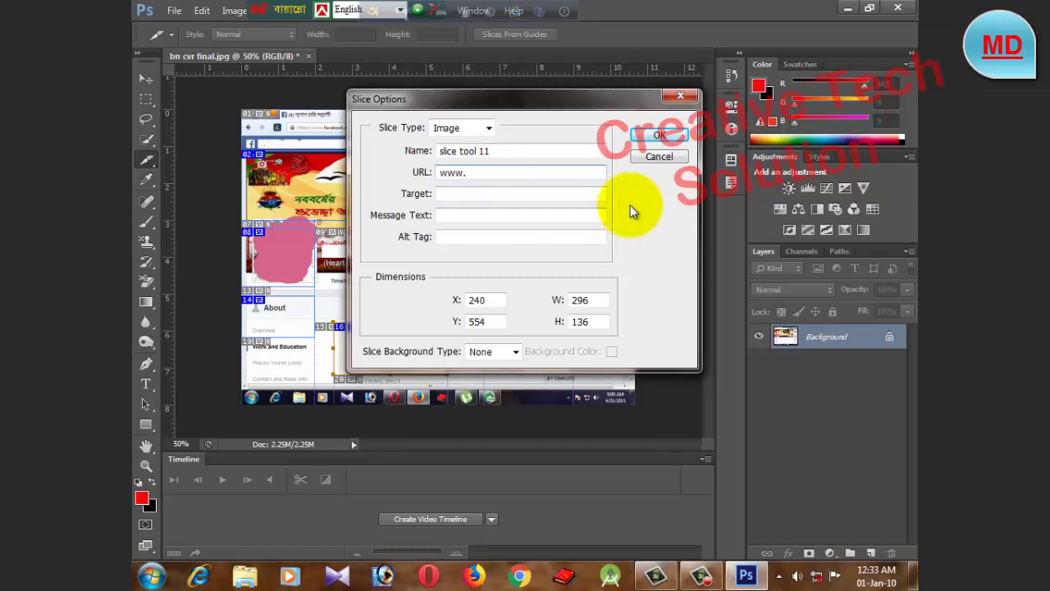
click(488, 175)
text(www.)
text(mahmu)
text(d)
text(ltd)
text(.)
text(com)
key(BackSpace)
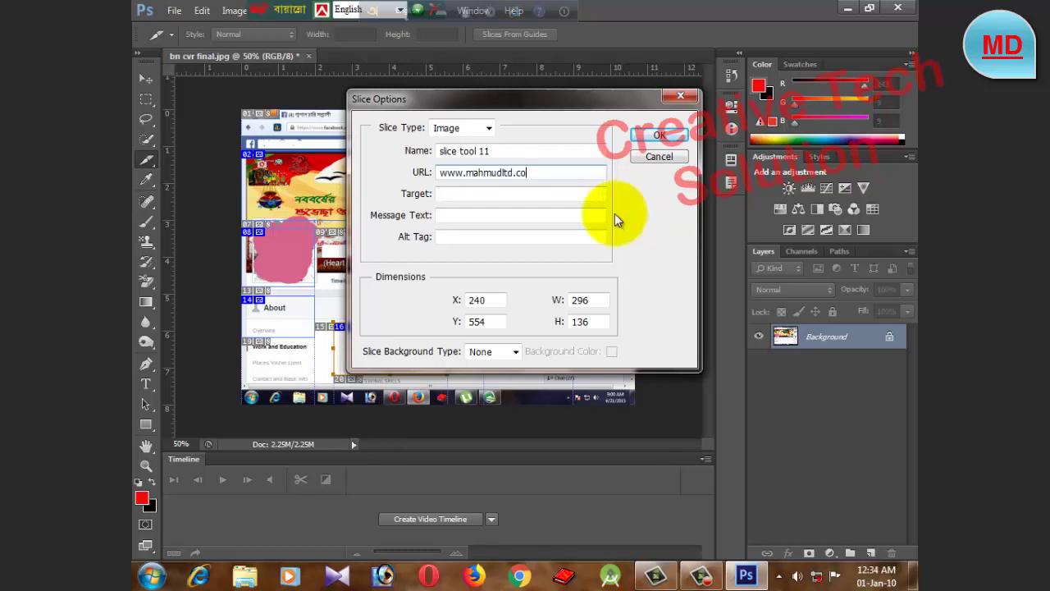
key(BackSpace)
key(BackSpace)
key(BackSpace)
key(BackSpace)
key(BackSpace)
key(BackSpace)
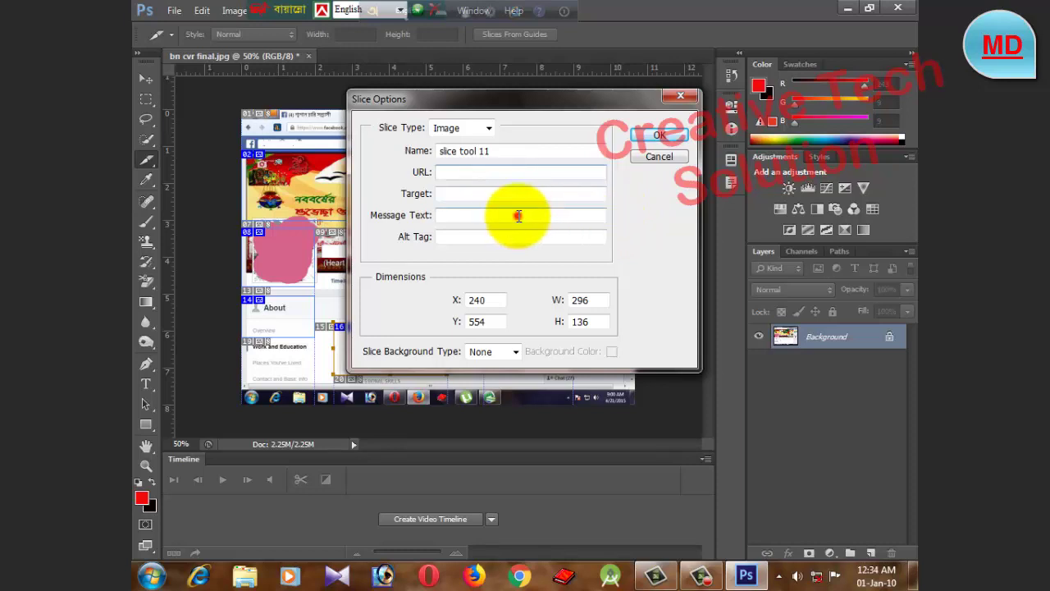
click(517, 215)
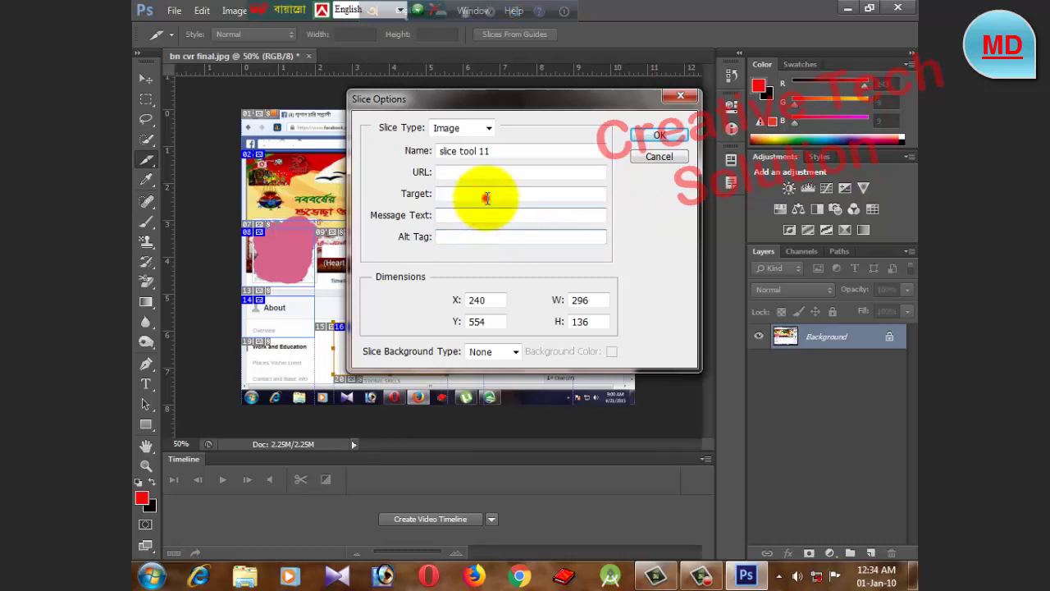
click(484, 197)
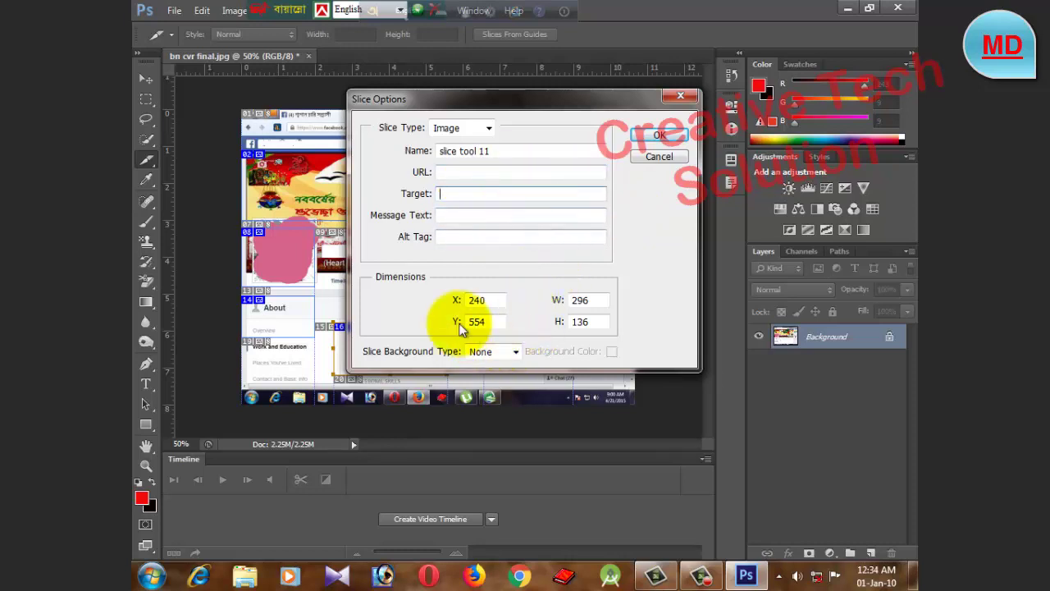
click(514, 353)
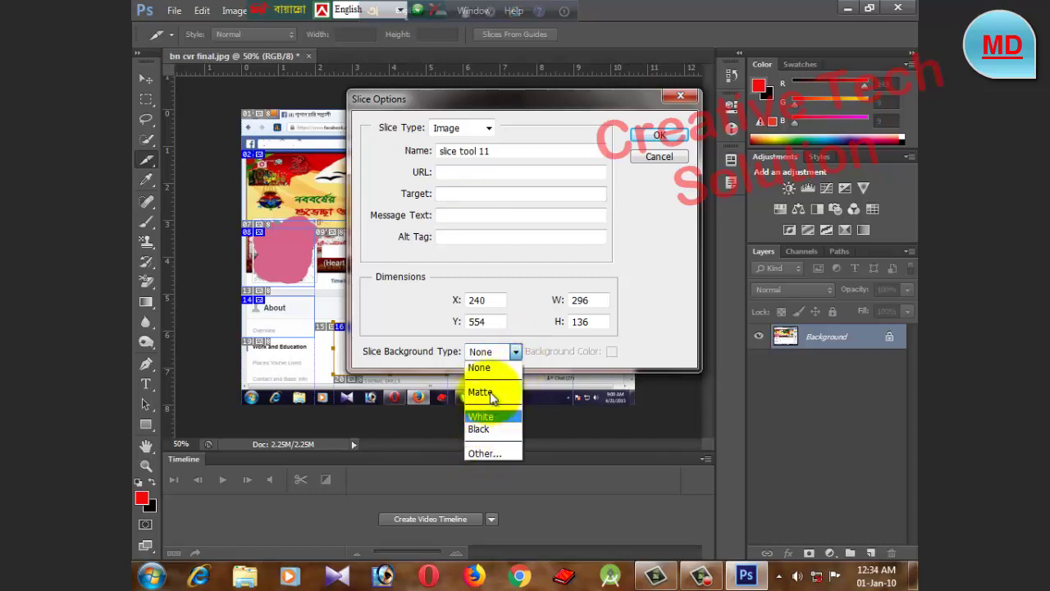
click(516, 352)
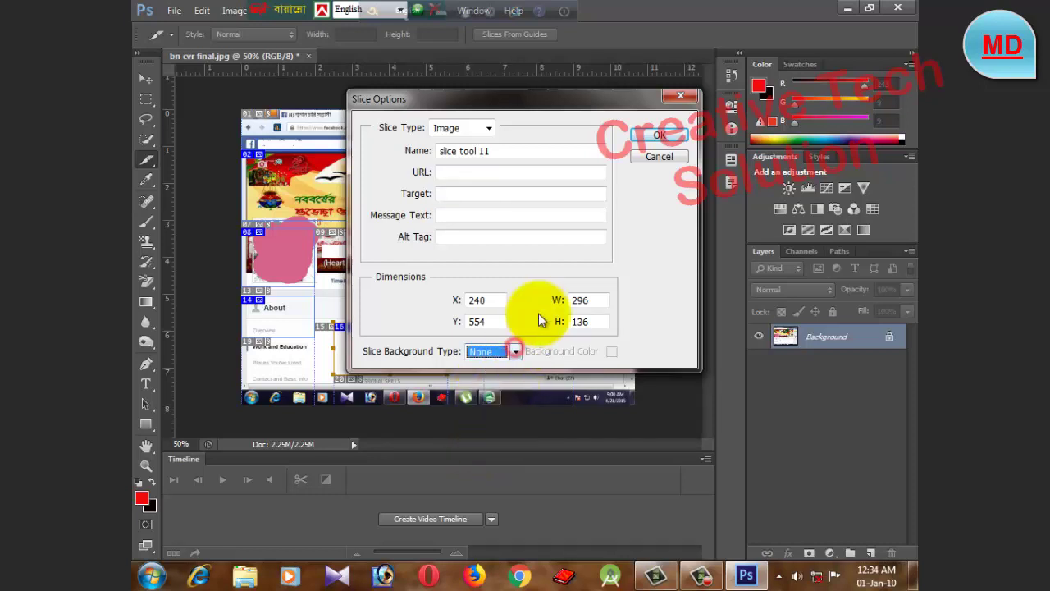
click(649, 156)
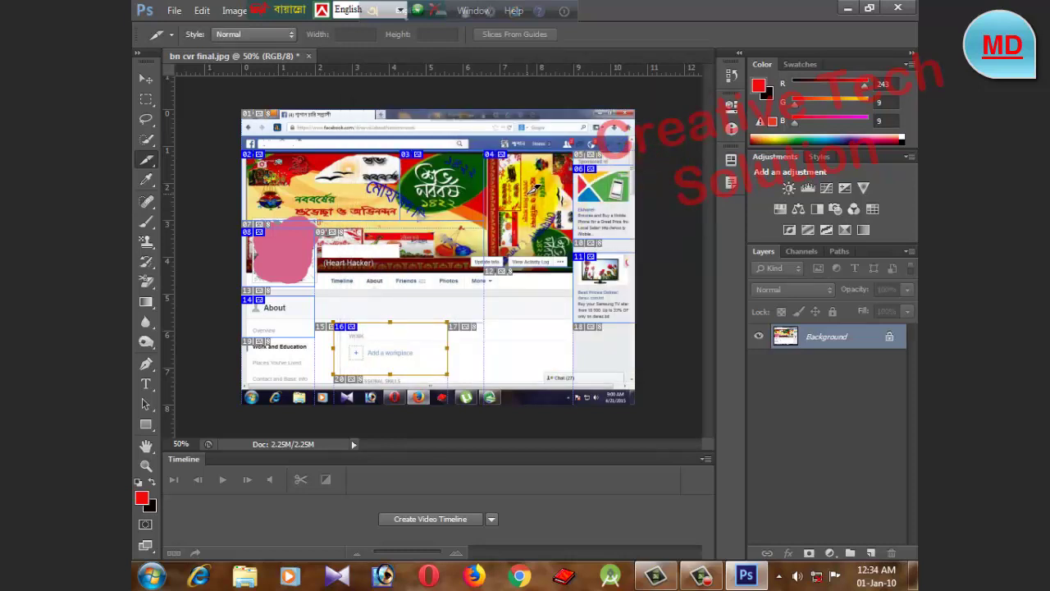
- Open the File menu
click(175, 13)
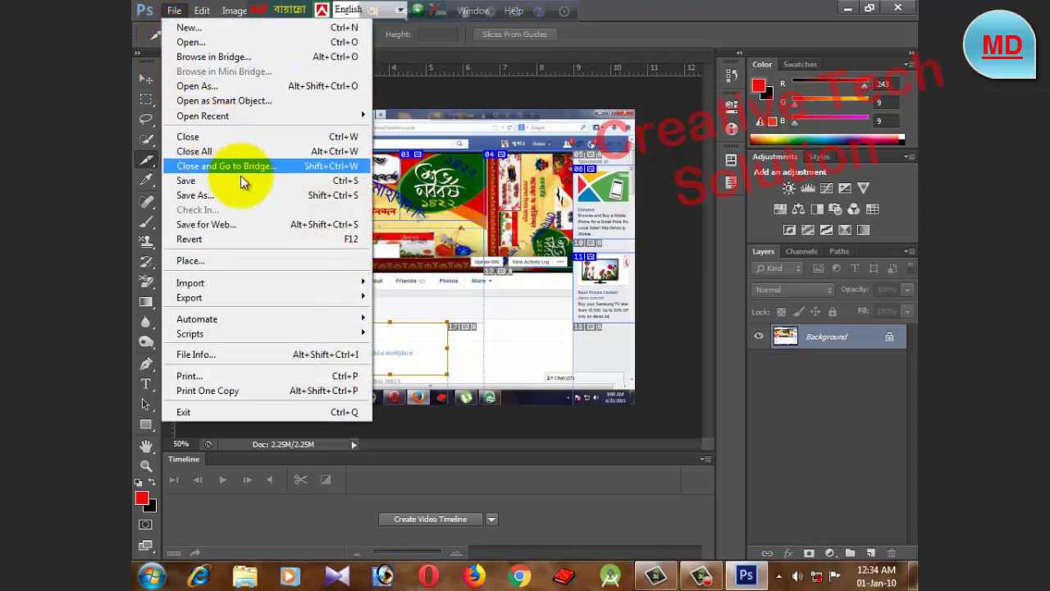
- In Save for Web, keep GIF format, the [Unnamed] preset and Bicubic quality, then choose Save
click(270, 223)
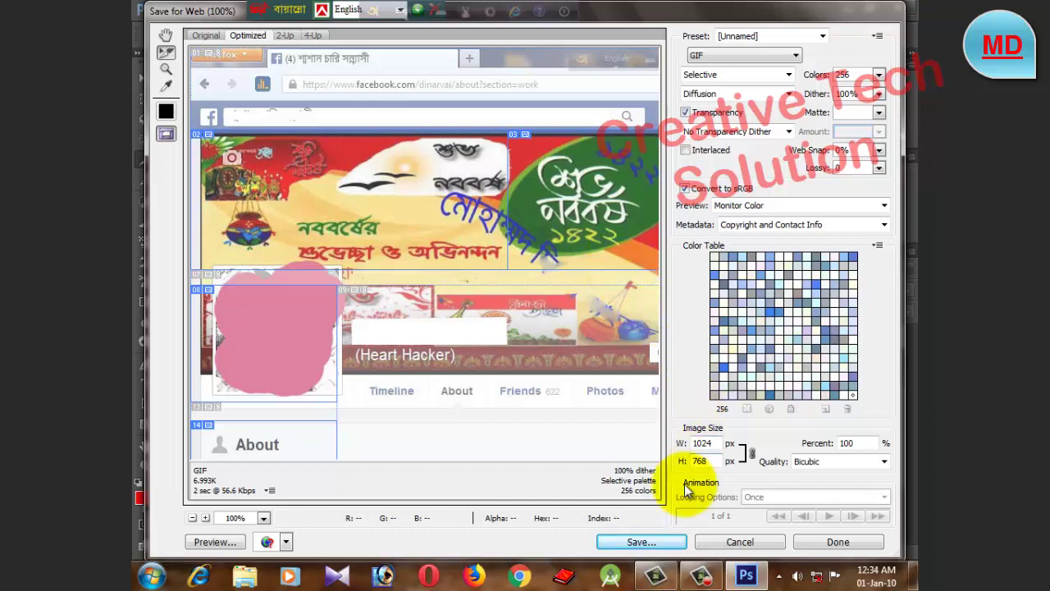
click(627, 542)
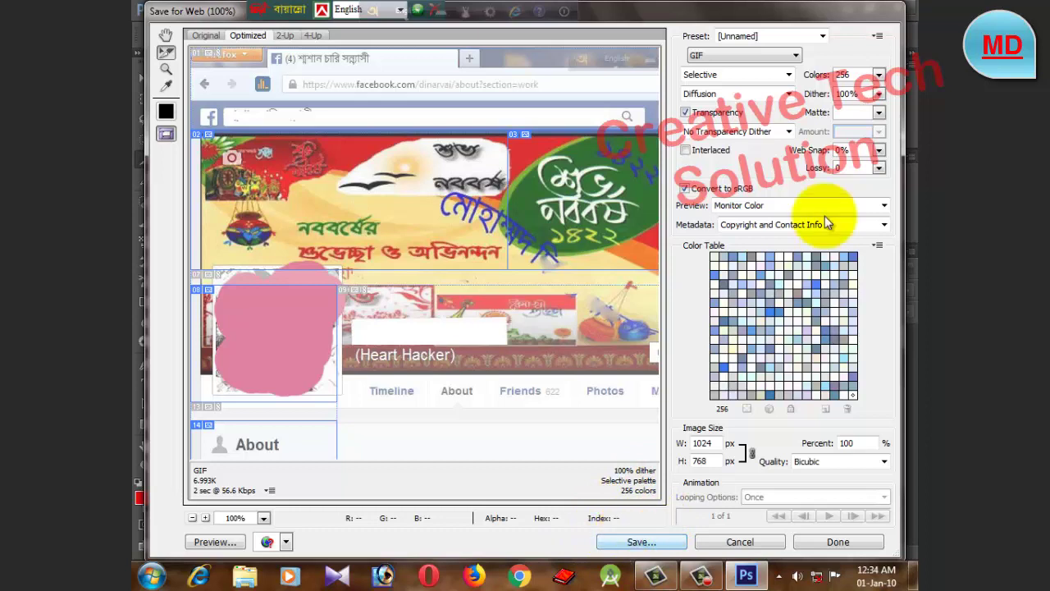
click(795, 56)
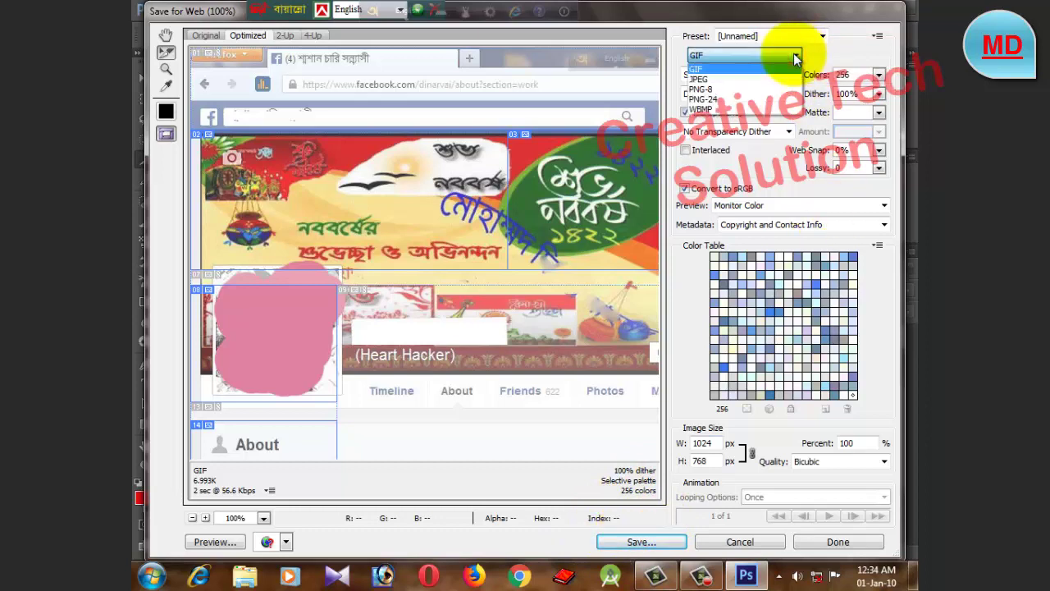
click(795, 56)
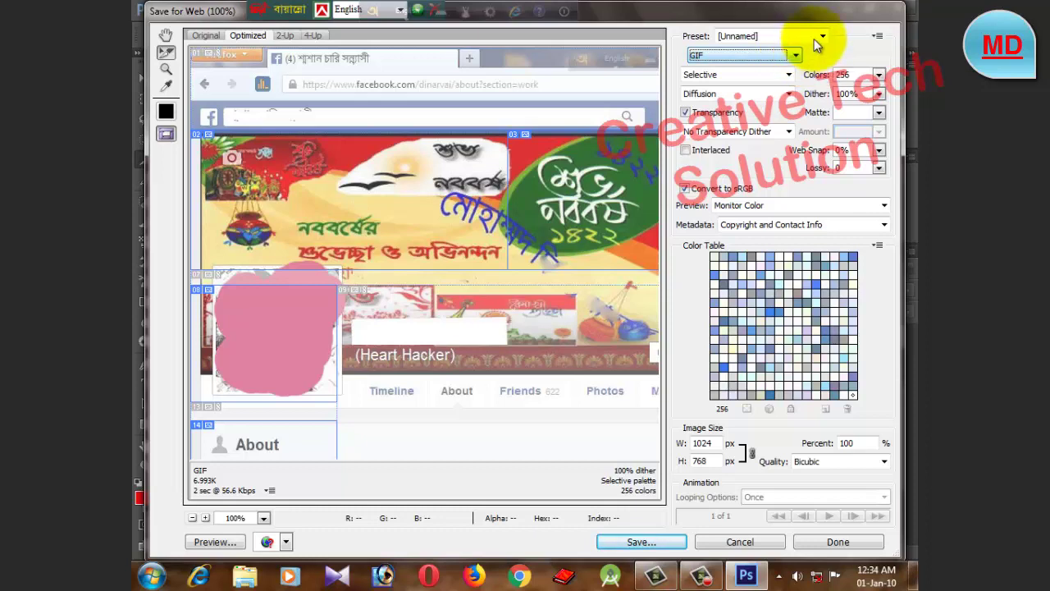
click(823, 36)
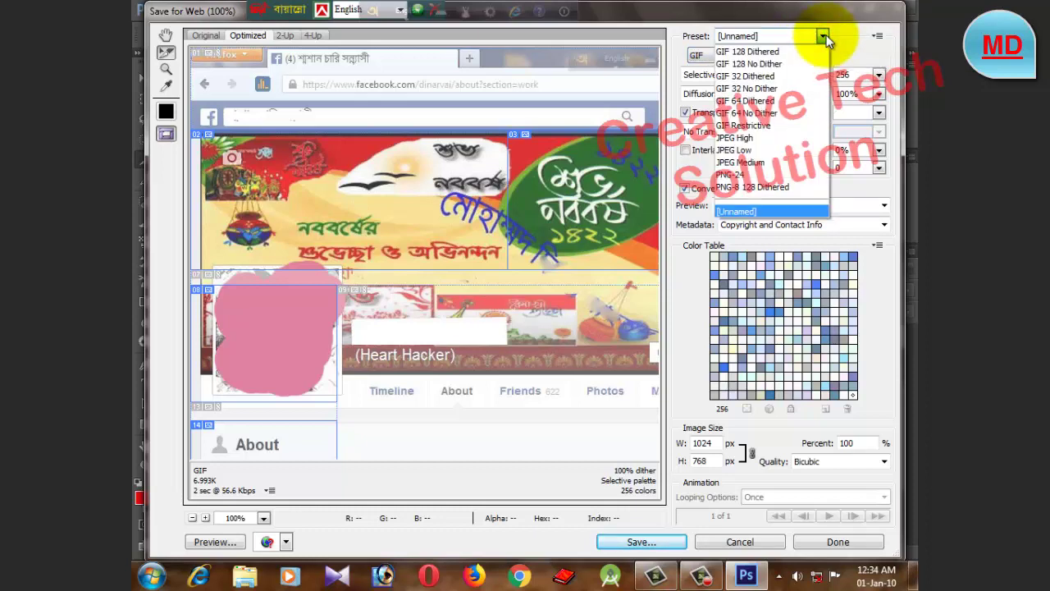
click(823, 37)
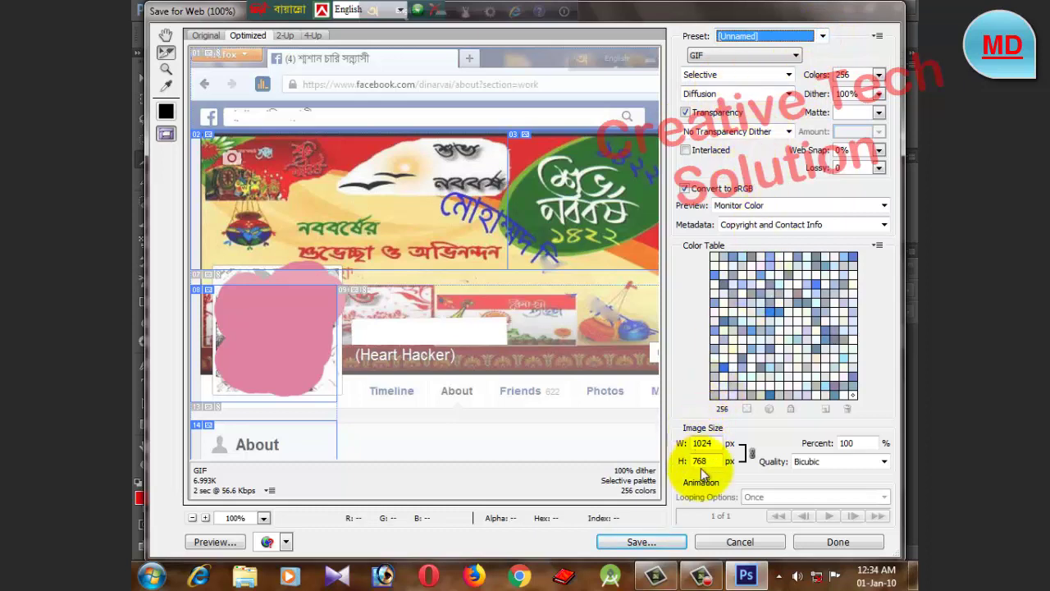
click(883, 462)
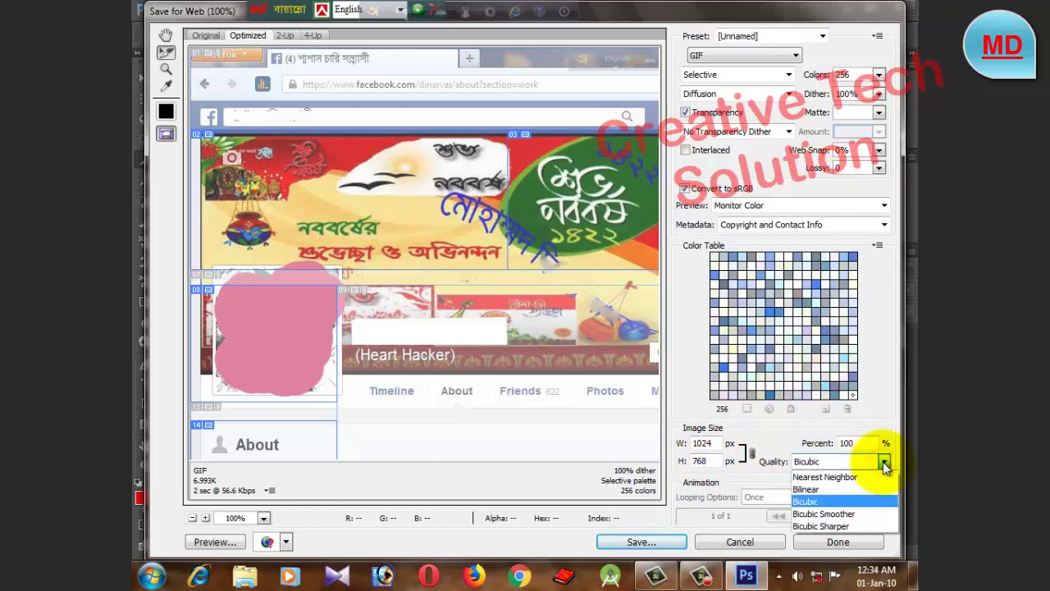
click(883, 463)
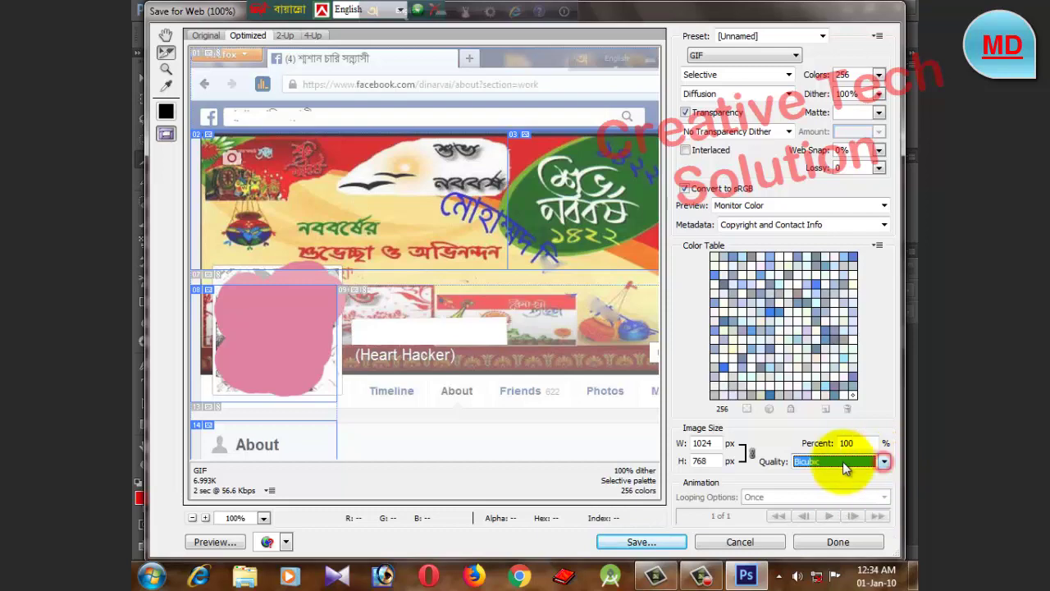
click(642, 544)
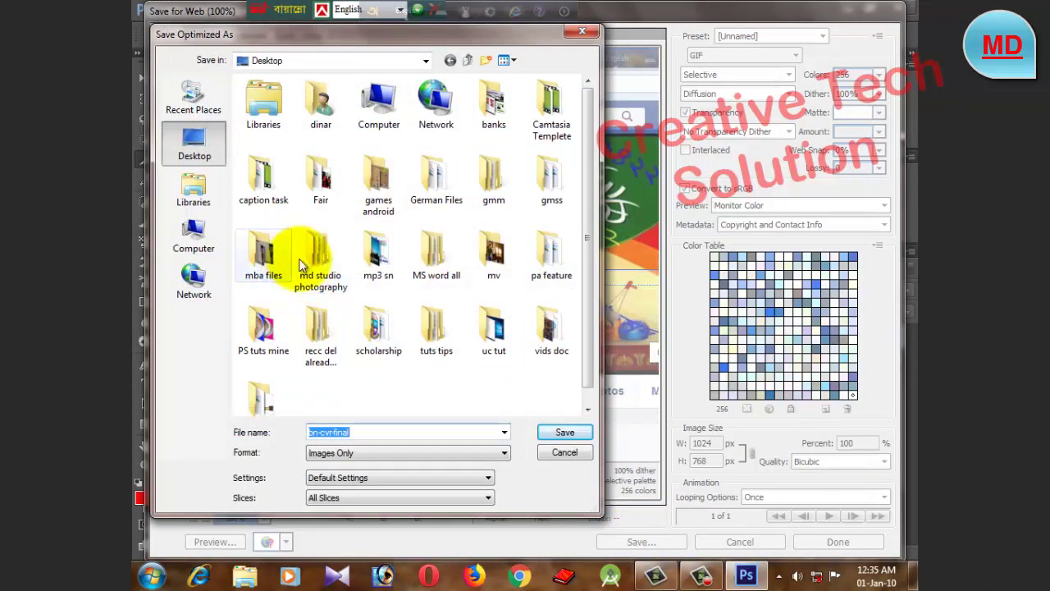
- Rename the output file to 'slice files'
click(372, 432)
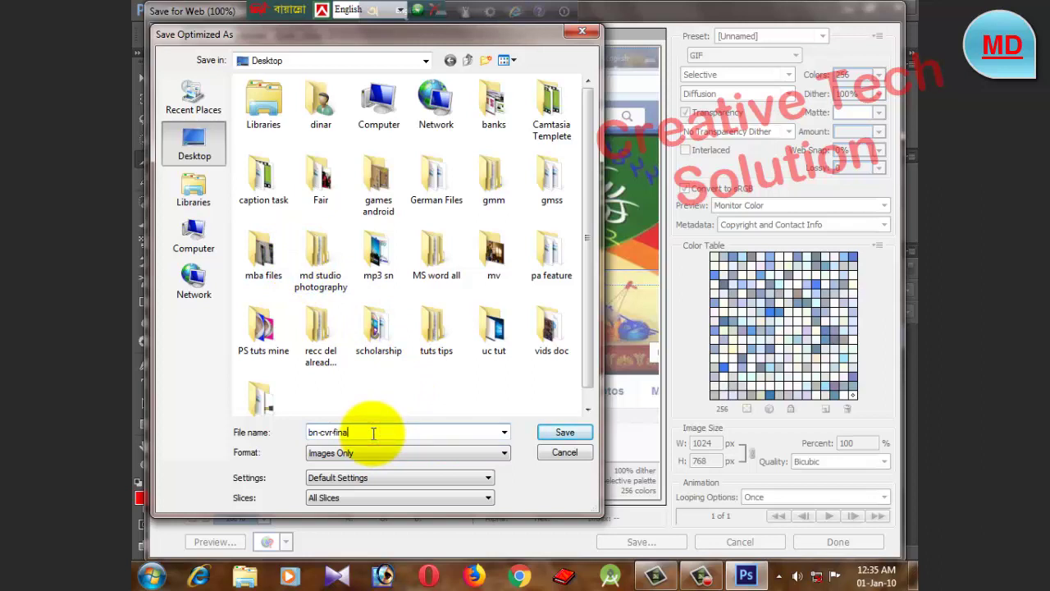
key(BackSpace)
key(BackSpace)
key(BackSpace)
text(slice)
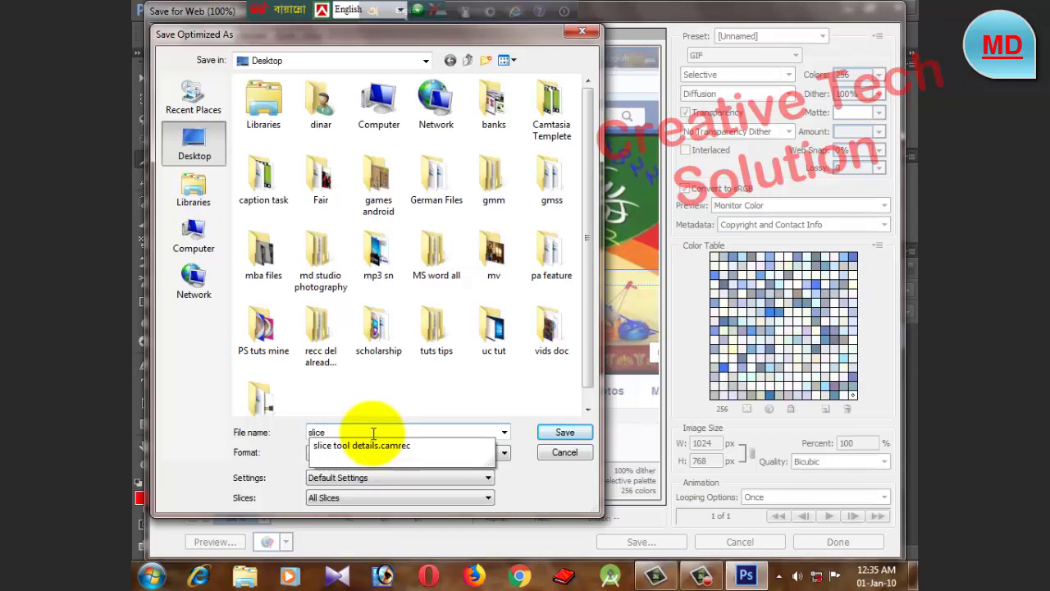
text( files)
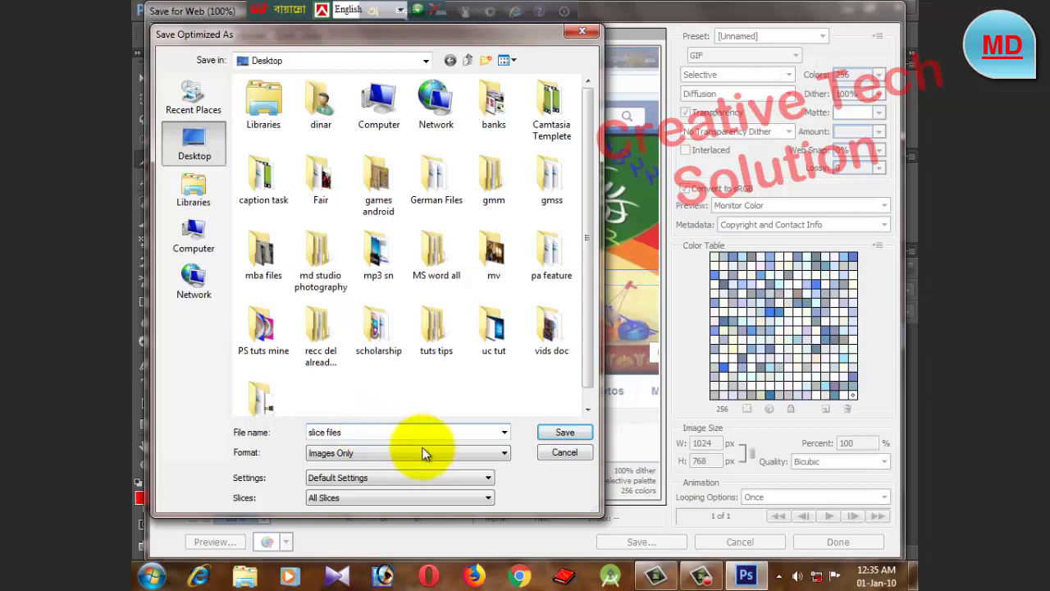
- Keep Images Only, Default Settings and All Slices, and save to the Desktop
click(503, 456)
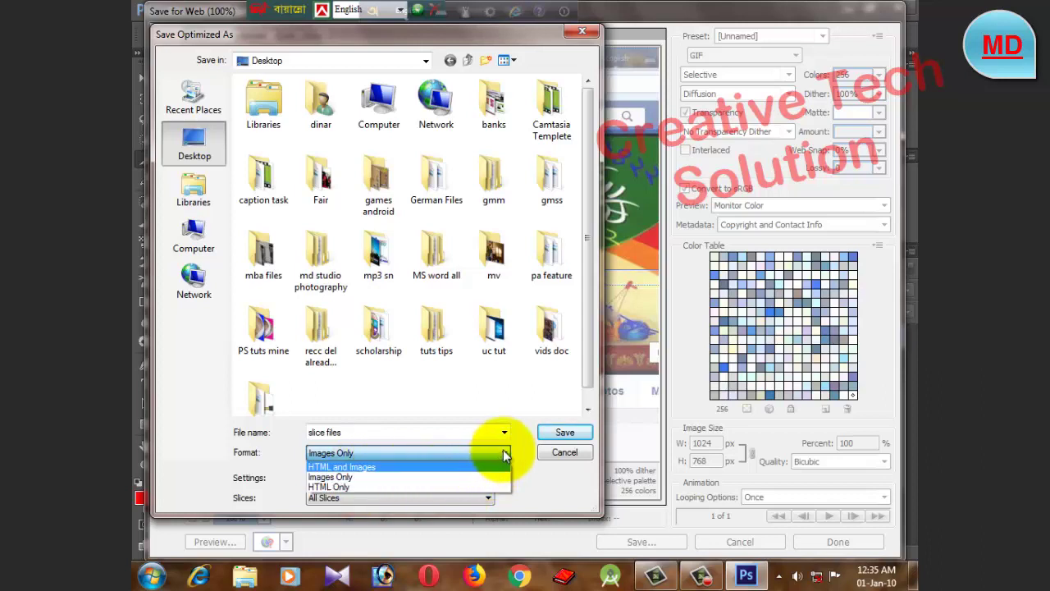
click(501, 453)
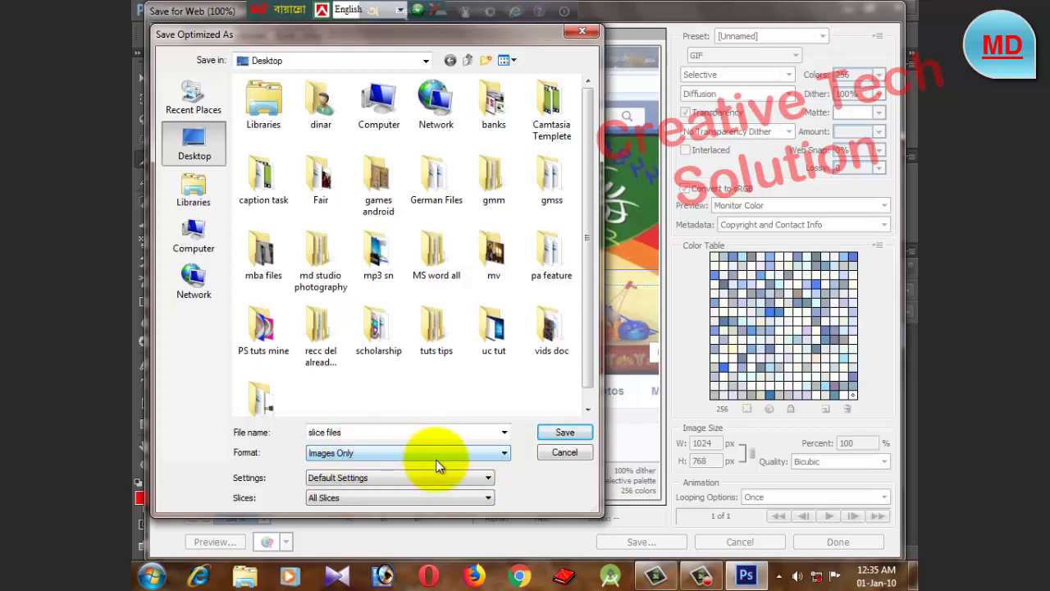
click(353, 485)
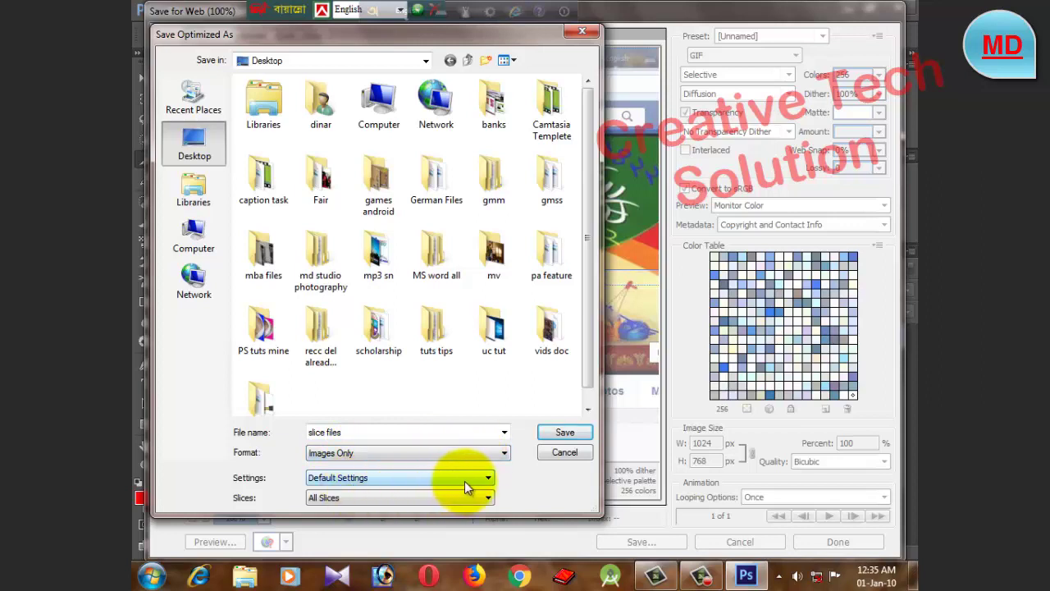
click(488, 479)
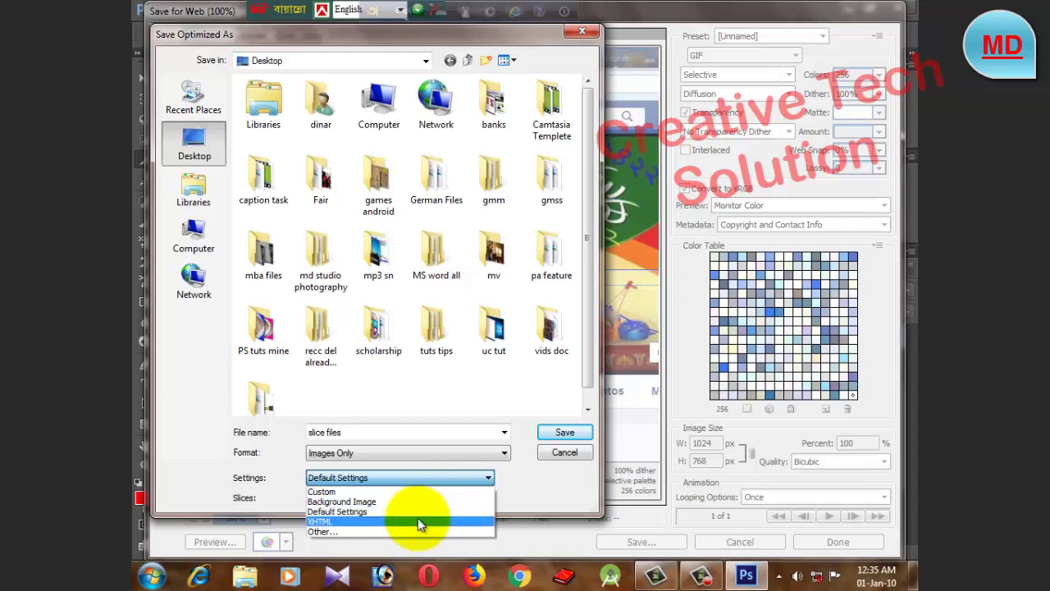
click(504, 480)
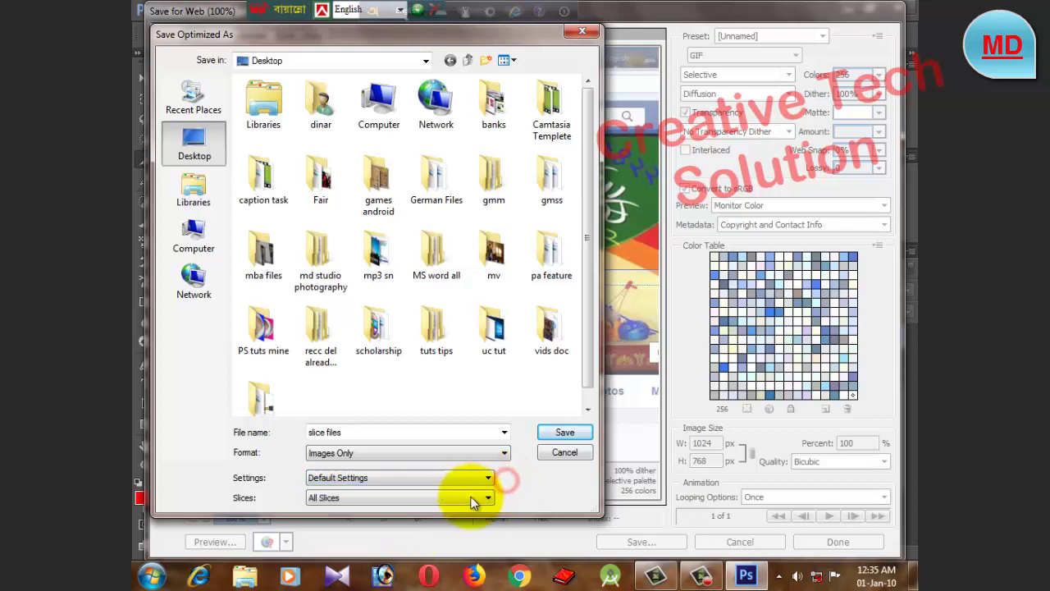
click(474, 499)
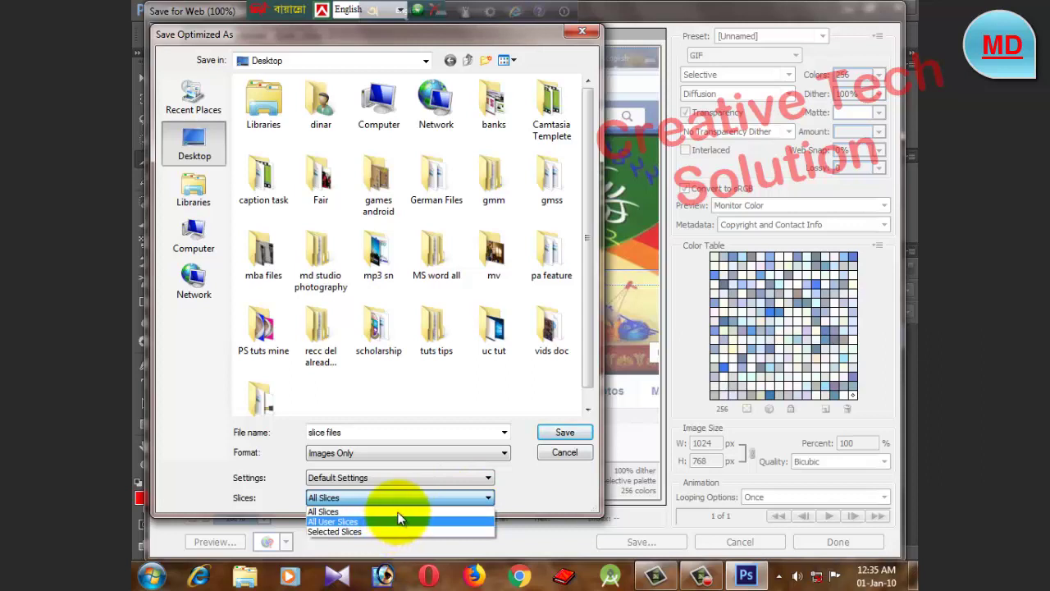
click(505, 496)
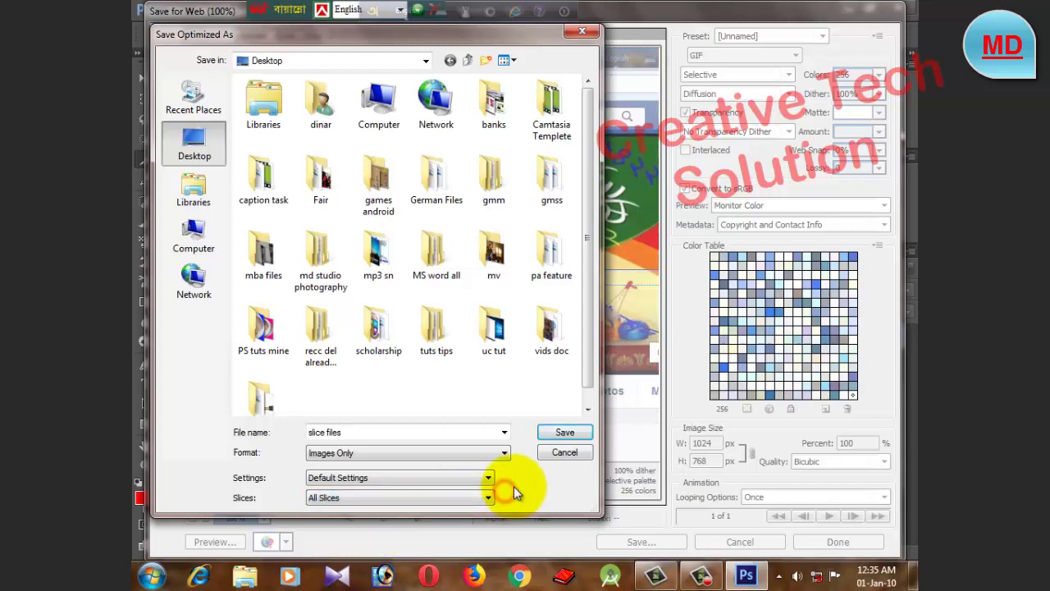
click(566, 433)
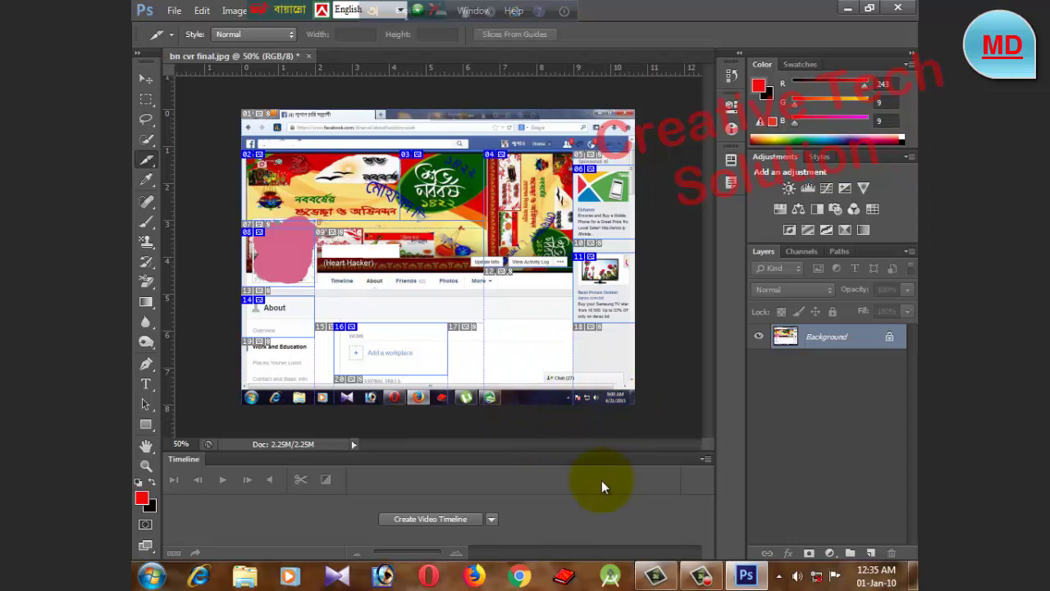
- Minimize Photoshop and open slice-files_01 from the Desktop images folder
click(746, 576)
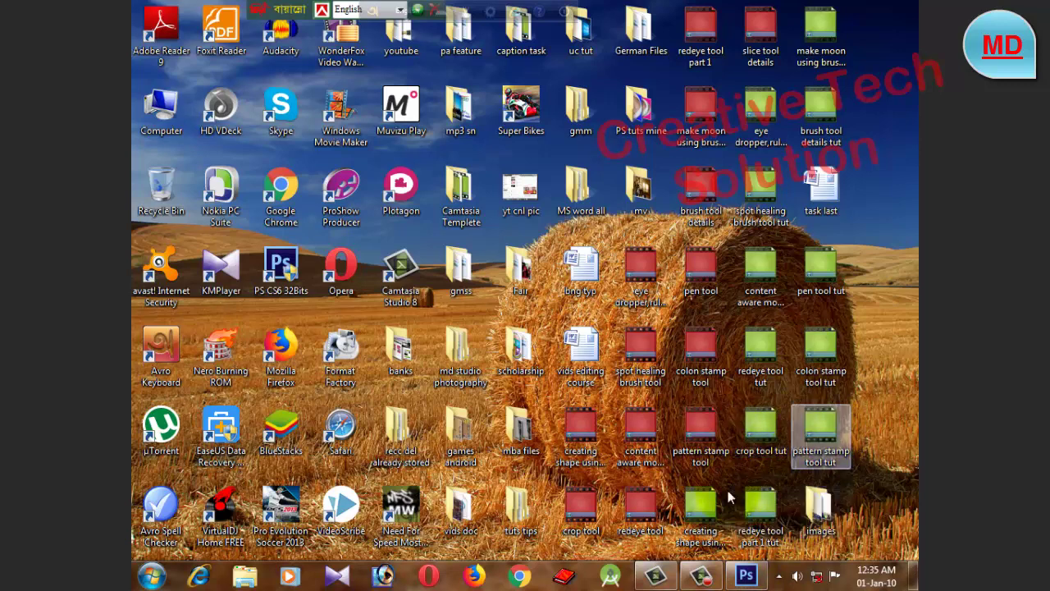
mouse_move(820, 509)
double_click(838, 507)
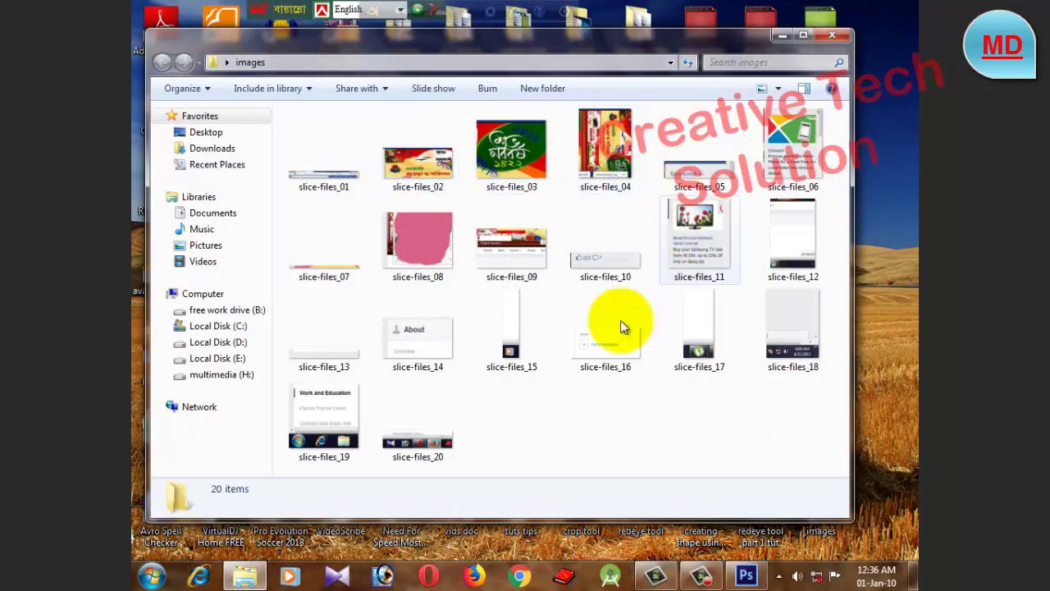
click(350, 168)
double_click(350, 168)
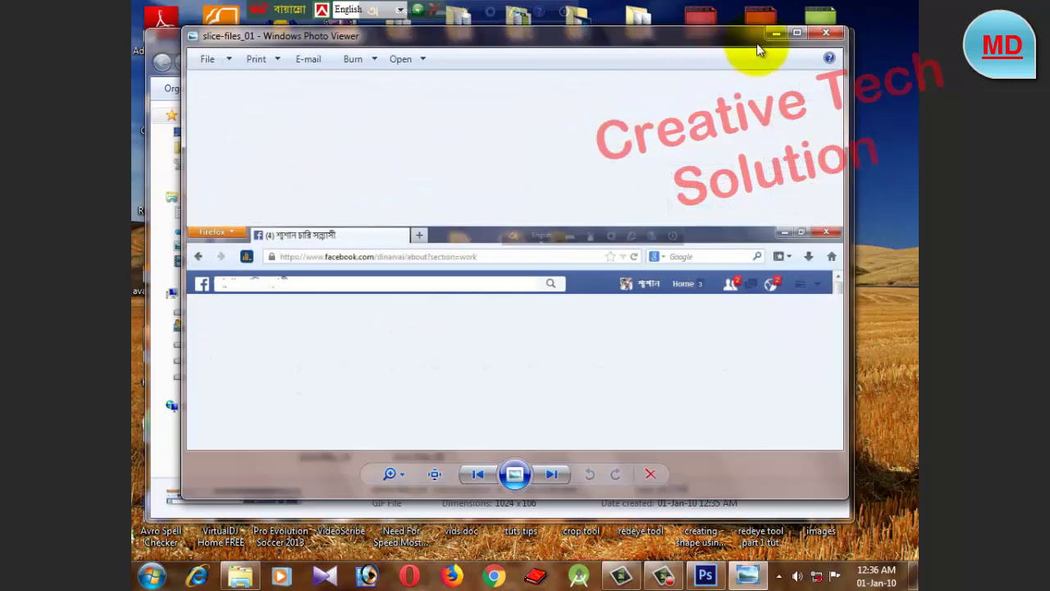
- Maximize Photo Viewer and step through slice-files_02 to slice-files_20, wrapping back to slice-files_02
click(793, 33)
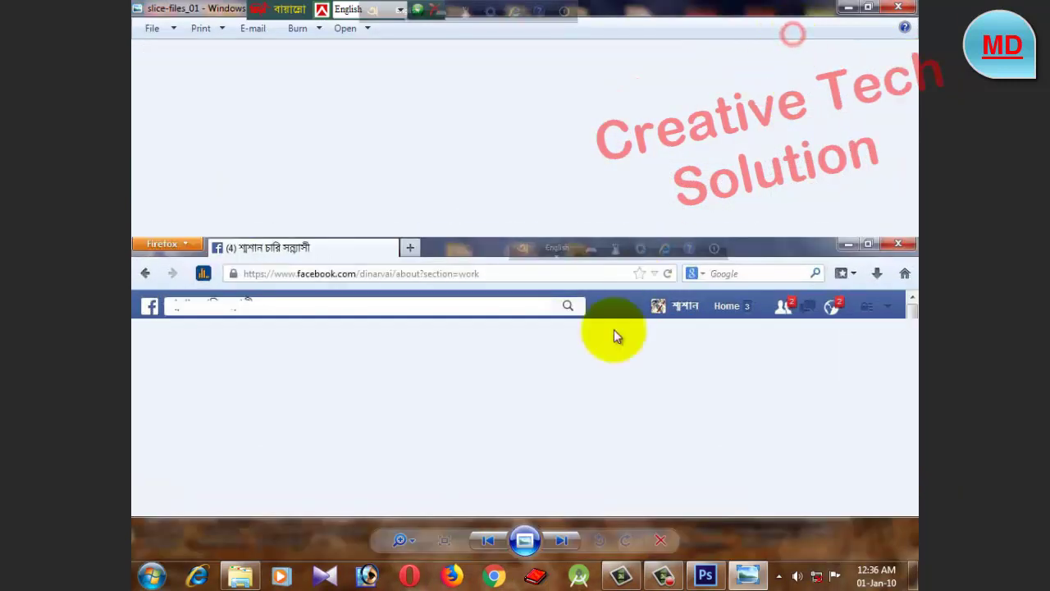
click(566, 540)
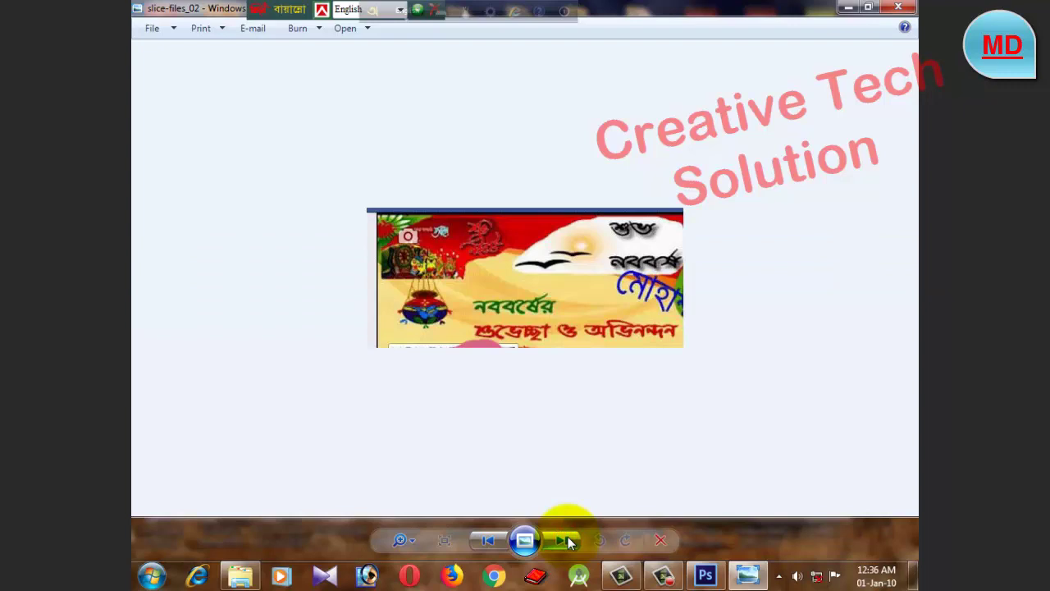
click(569, 541)
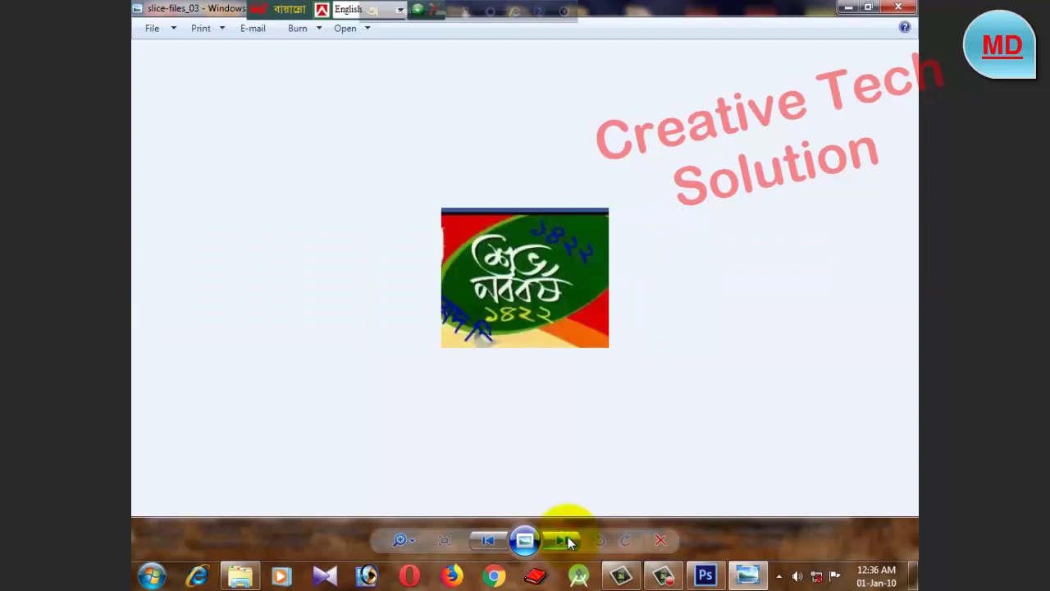
click(568, 541)
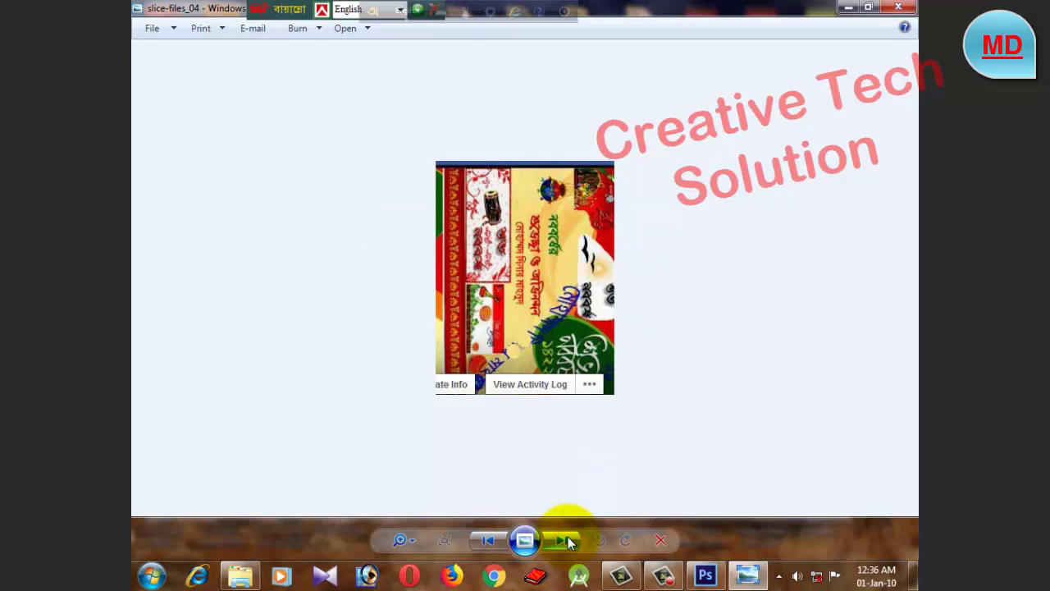
click(569, 542)
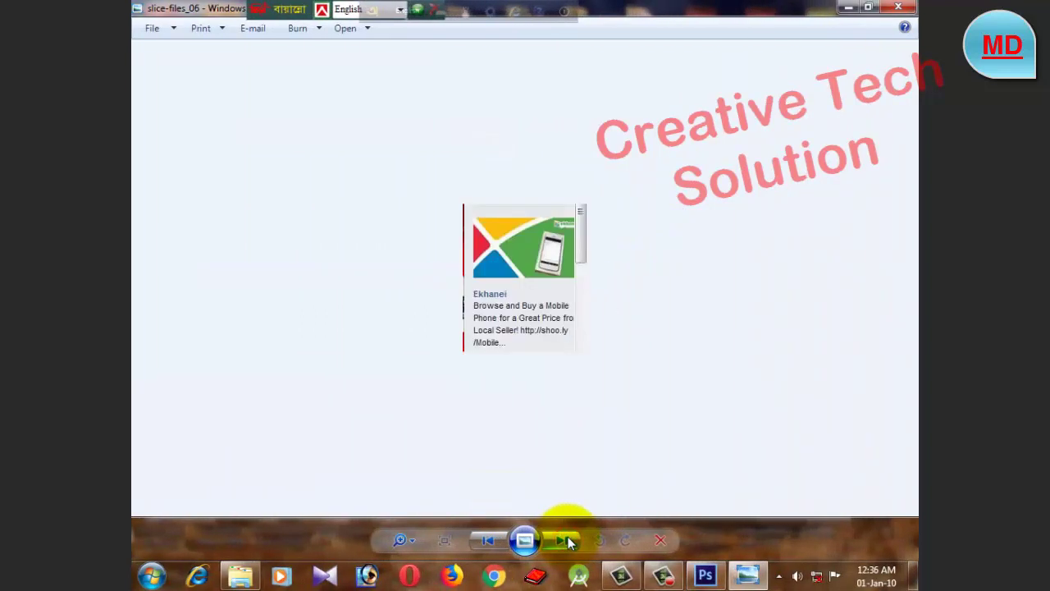
click(569, 542)
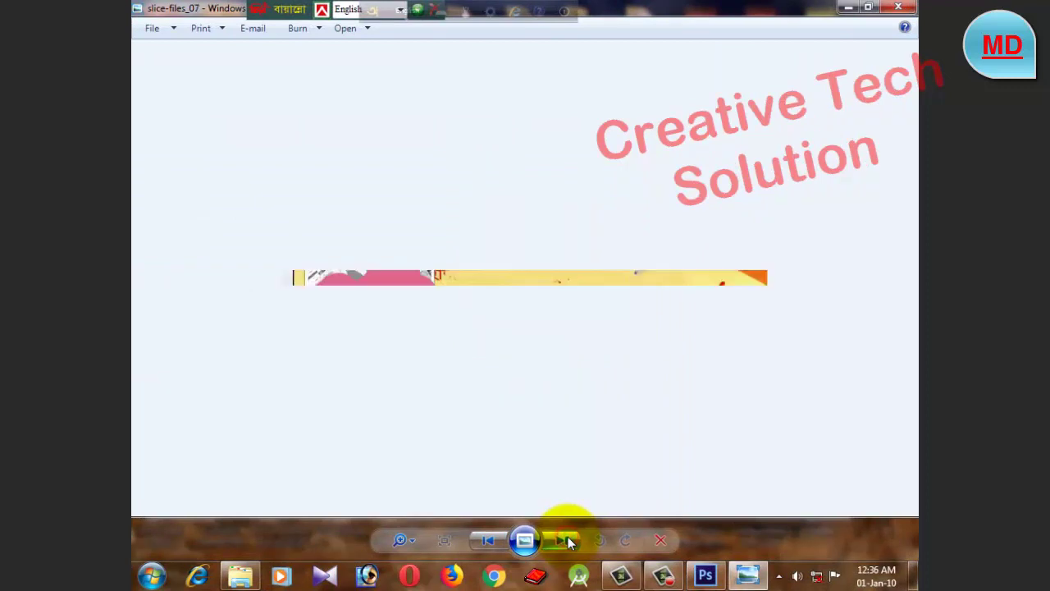
click(568, 542)
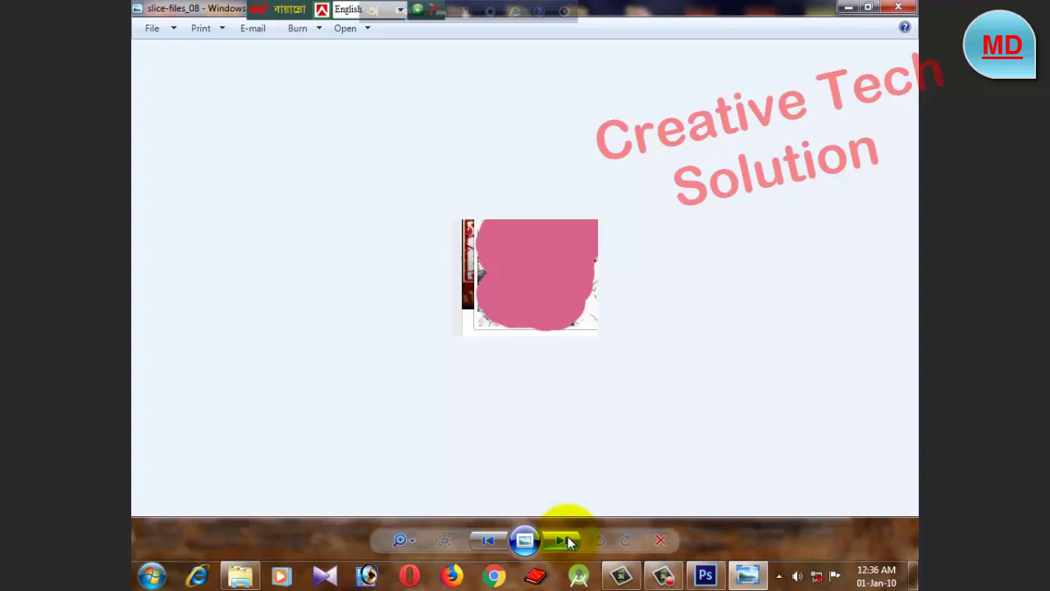
click(569, 542)
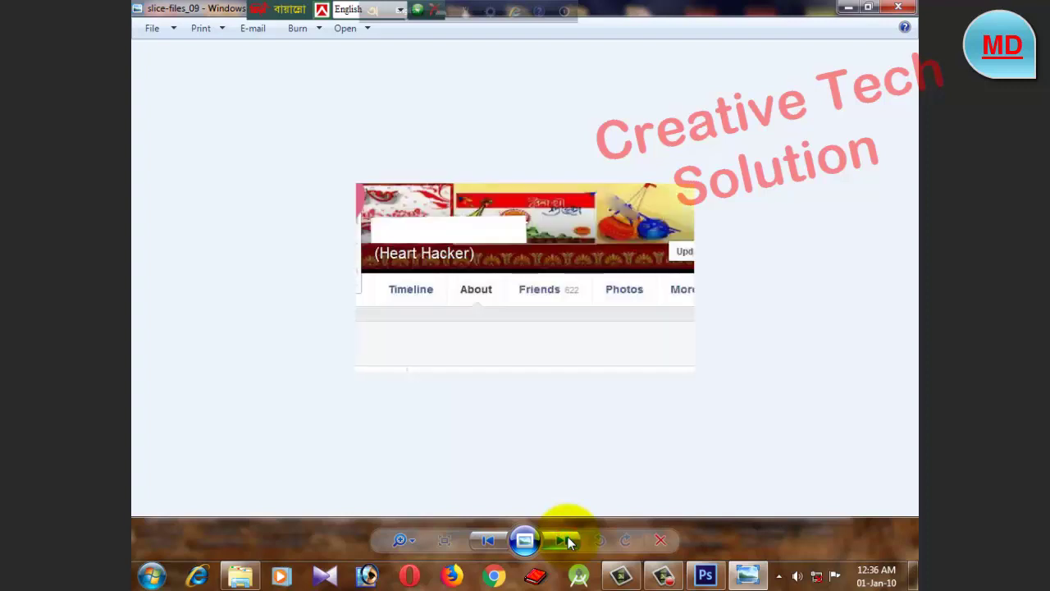
click(568, 542)
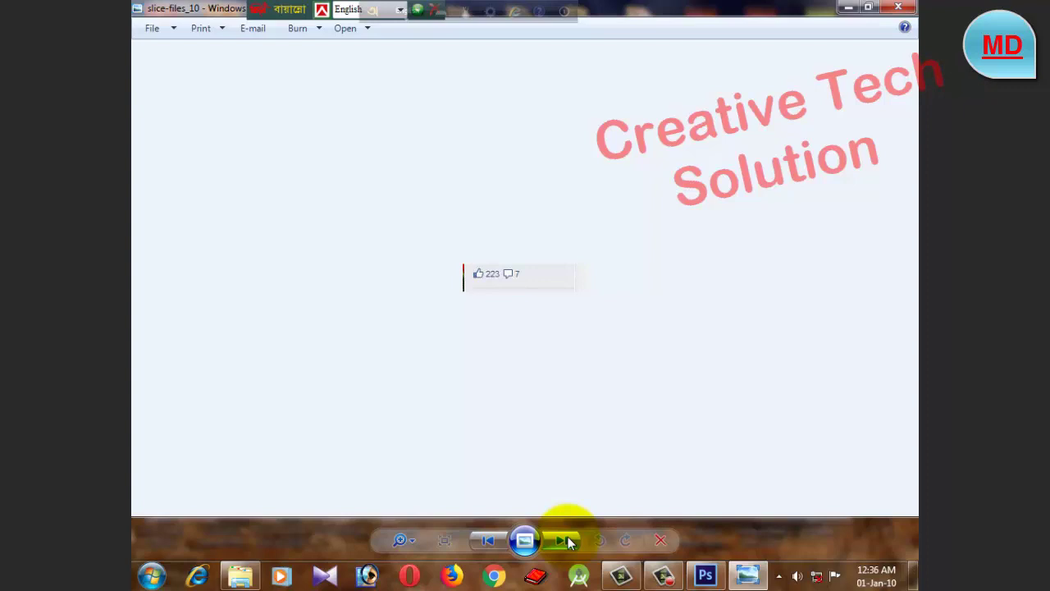
click(569, 541)
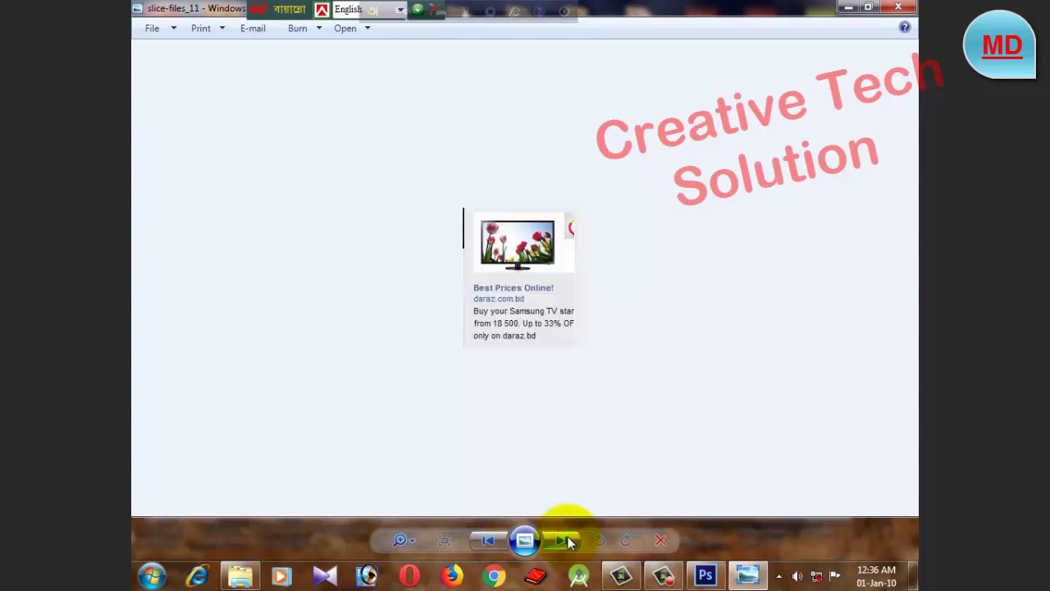
click(569, 541)
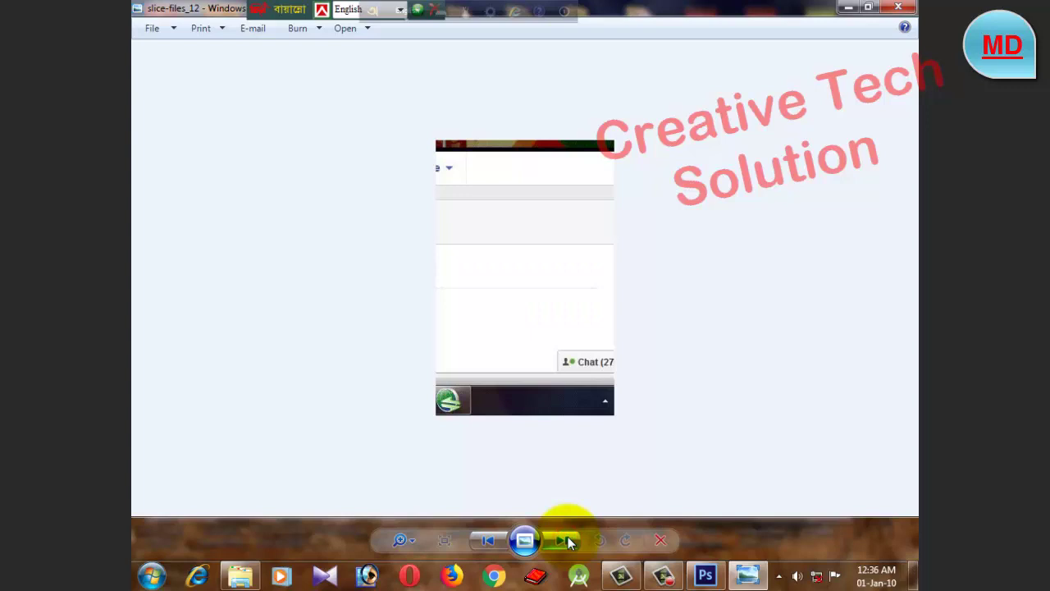
click(569, 542)
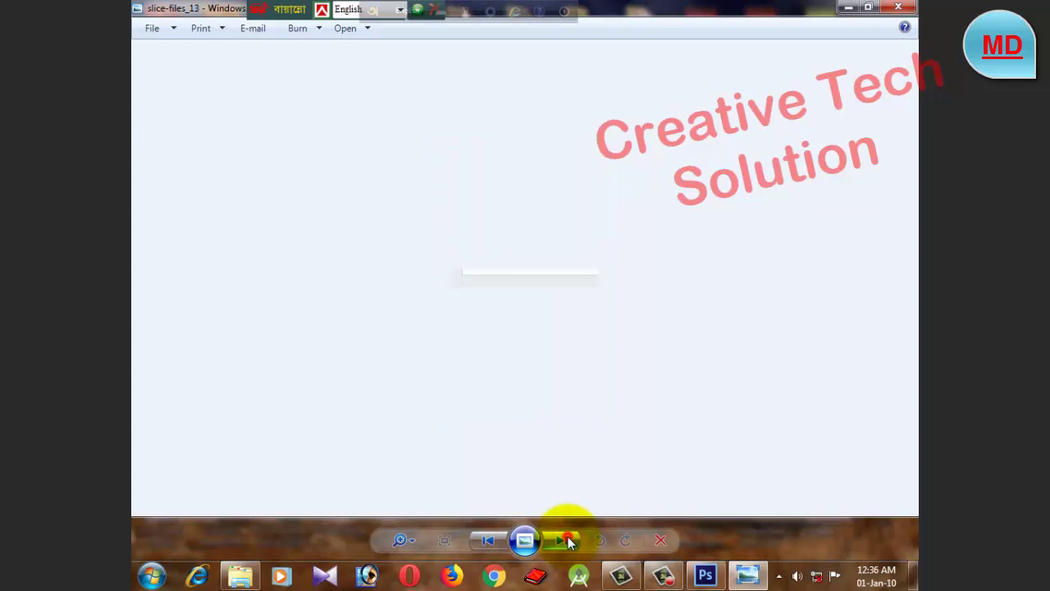
click(568, 541)
click(568, 542)
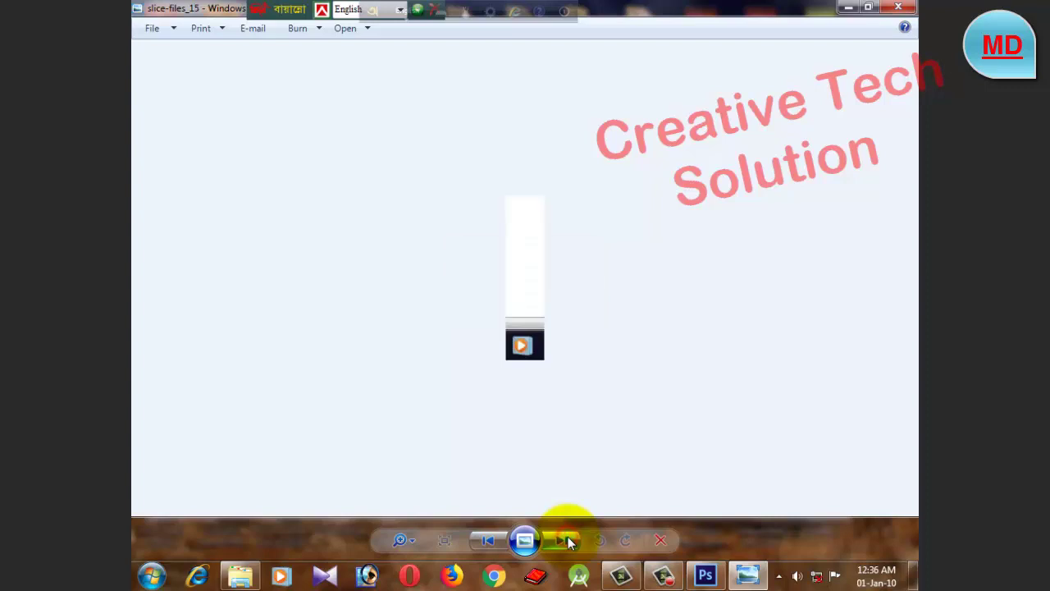
click(568, 541)
click(569, 542)
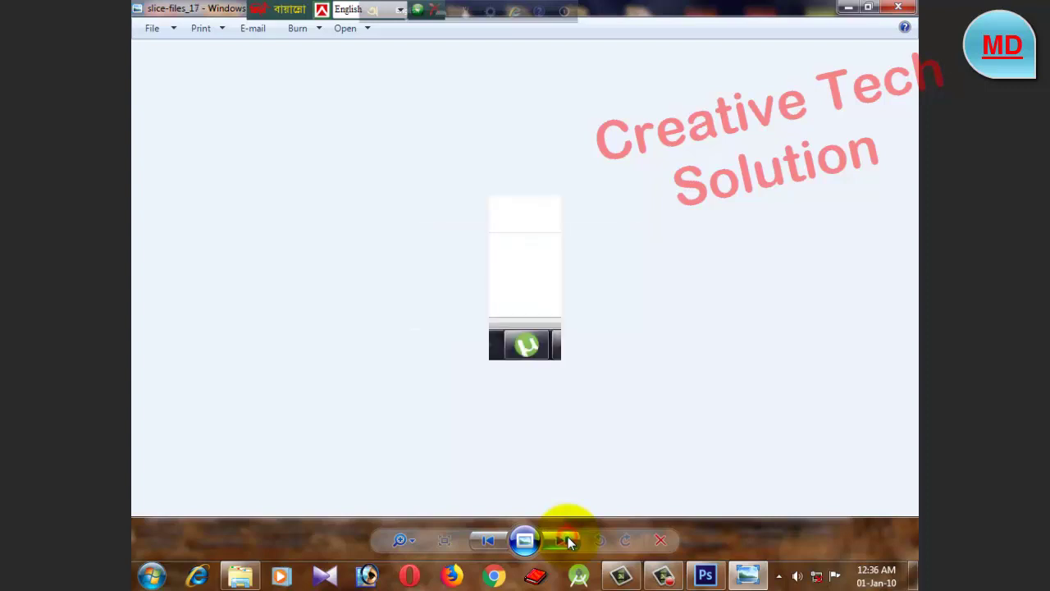
click(568, 542)
click(569, 542)
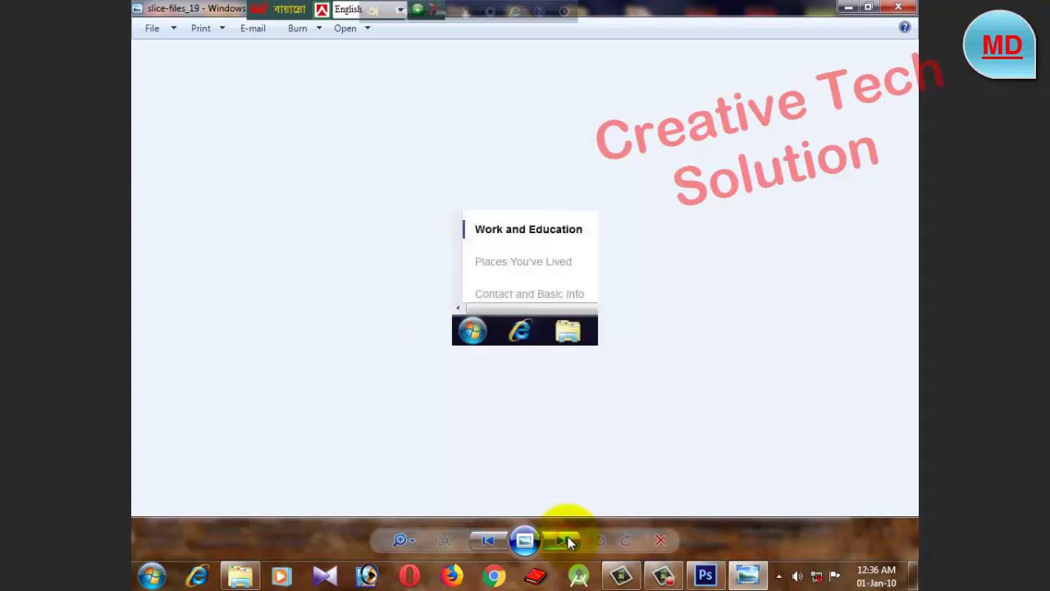
click(568, 542)
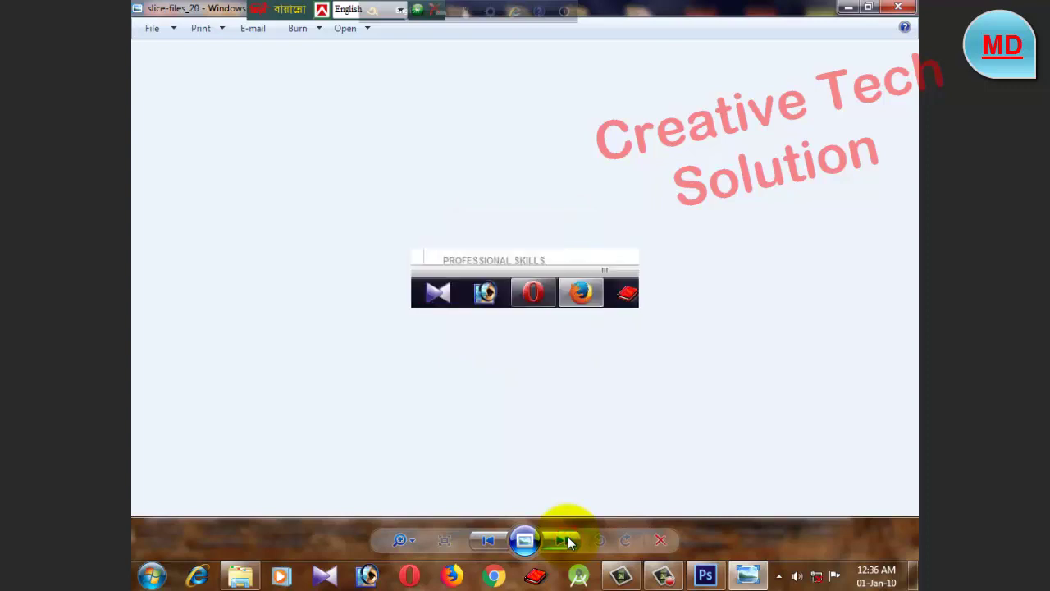
click(569, 542)
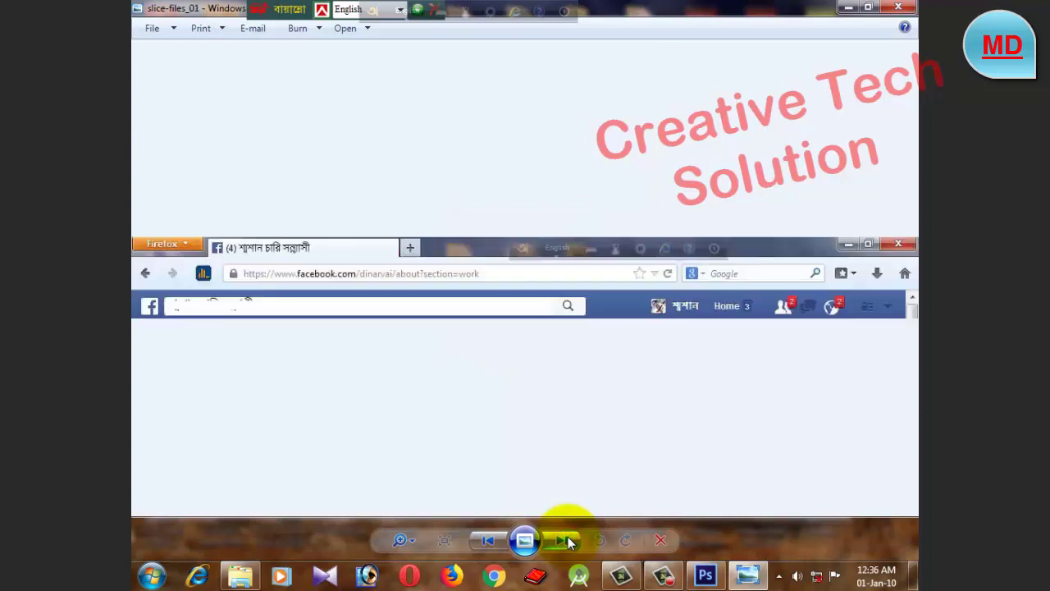
click(568, 542)
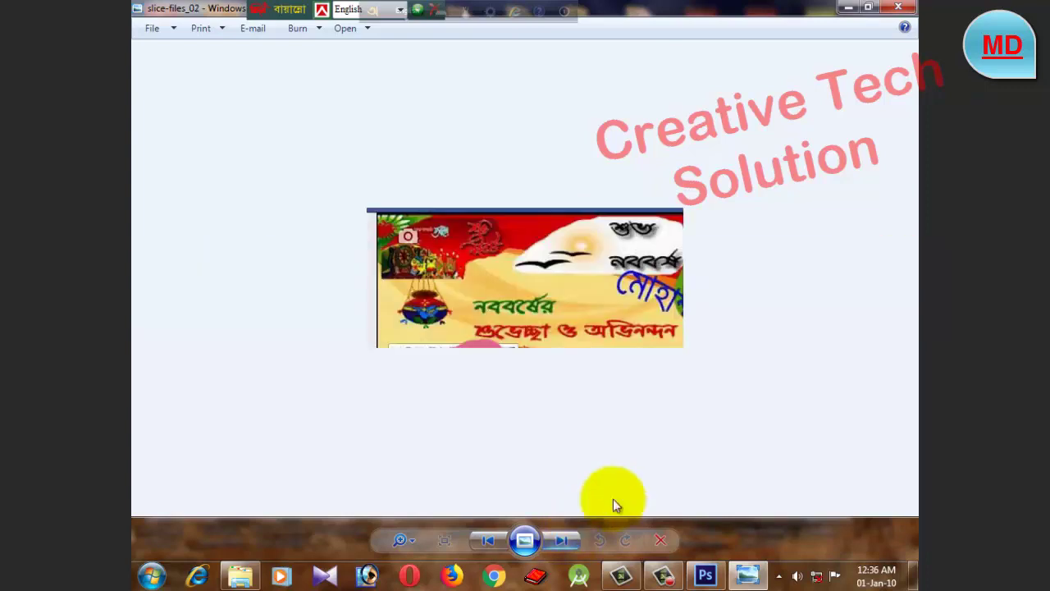
- Close the image viewer and images folder, returning to the sliced bn cvr final.jpg in Photoshop
click(867, 7)
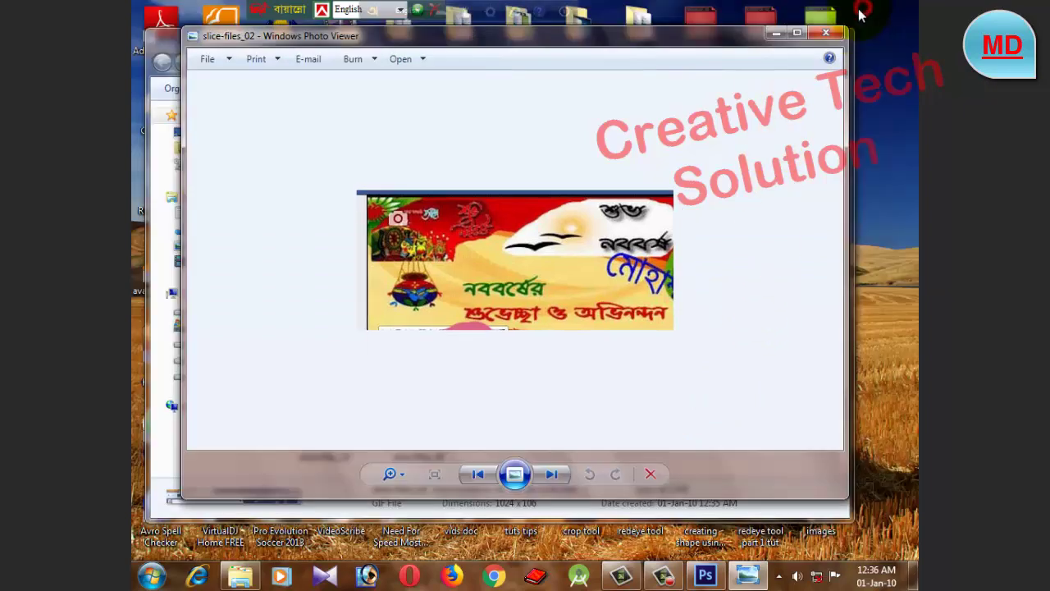
click(835, 33)
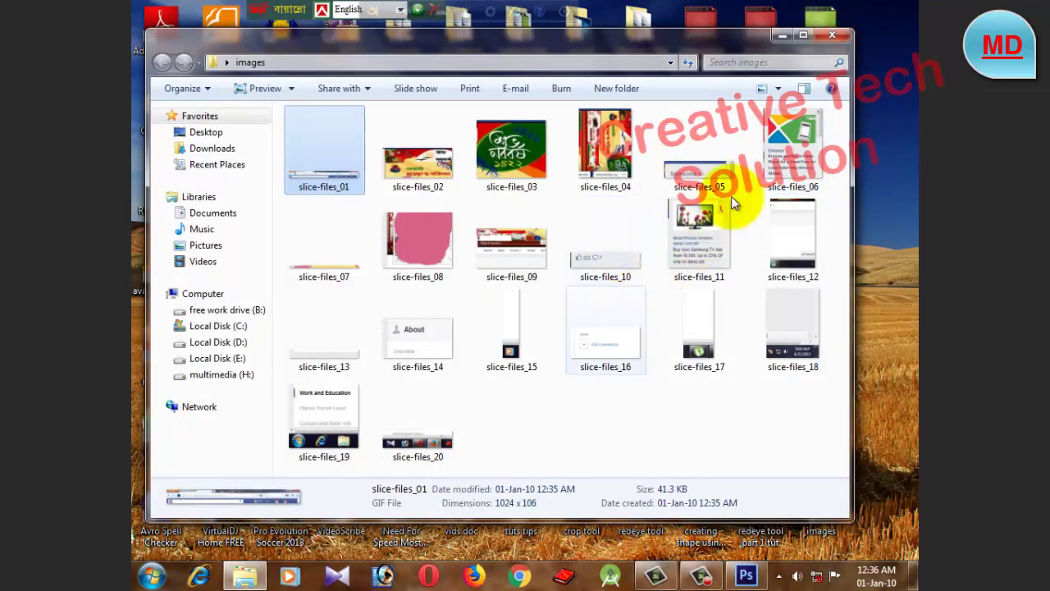
click(829, 34)
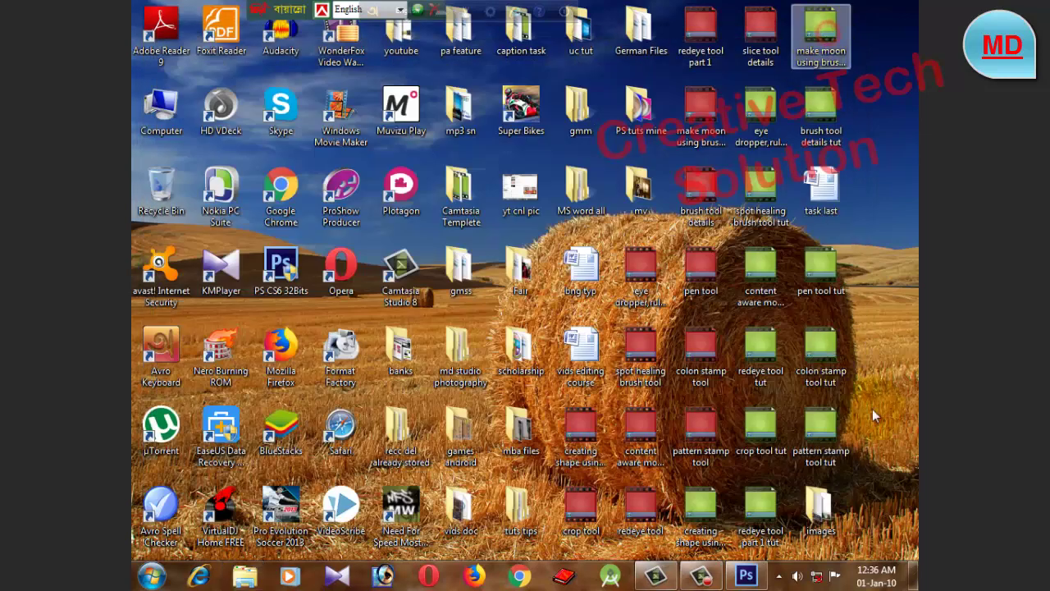
click(738, 576)
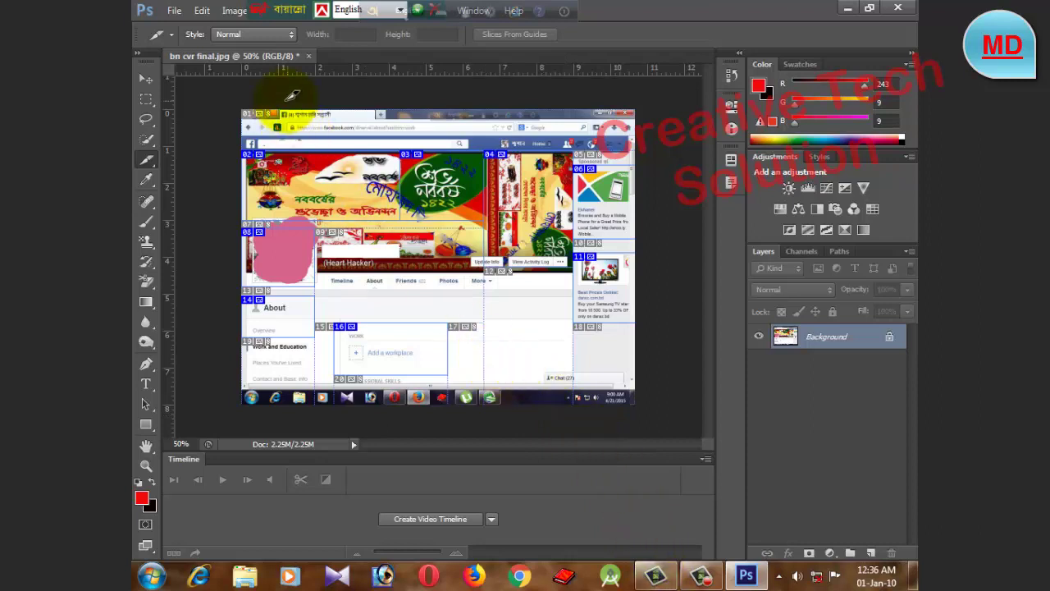
- Close bn cvr final.jpg without saving its slice changes
click(175, 13)
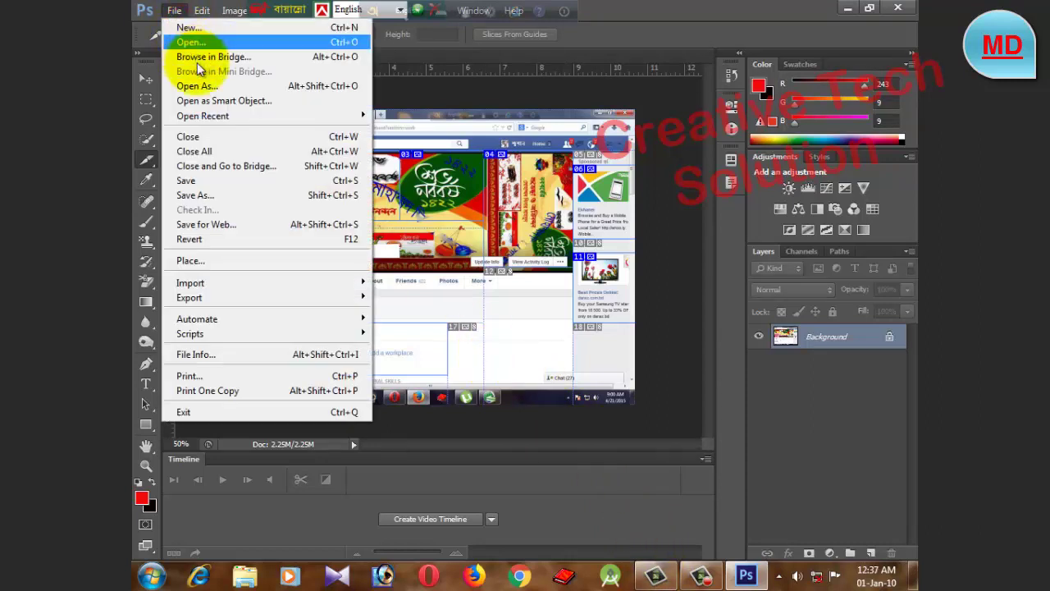
click(216, 142)
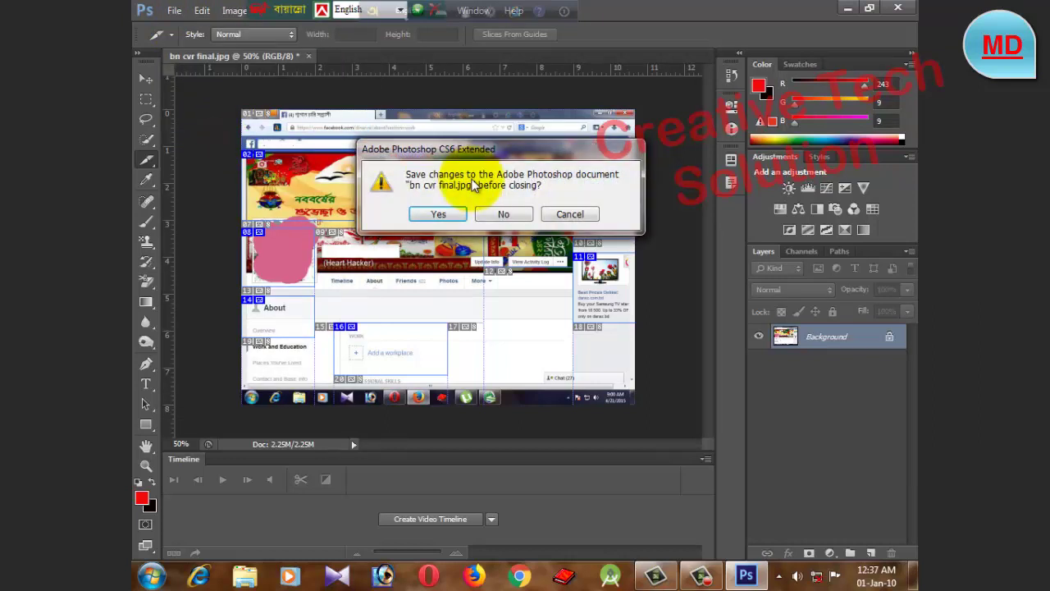
click(505, 216)
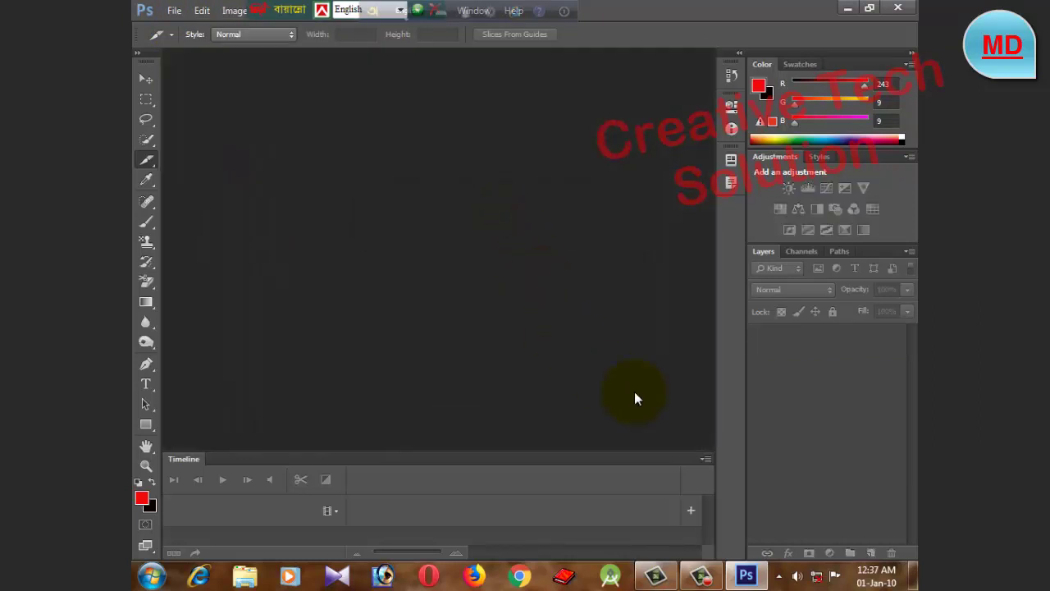